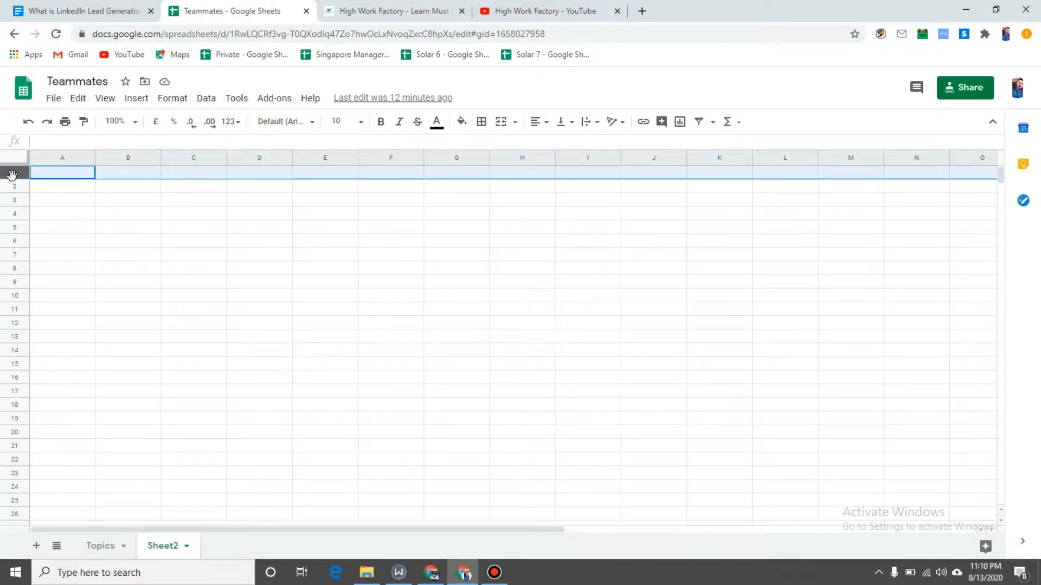
click(87, 171)
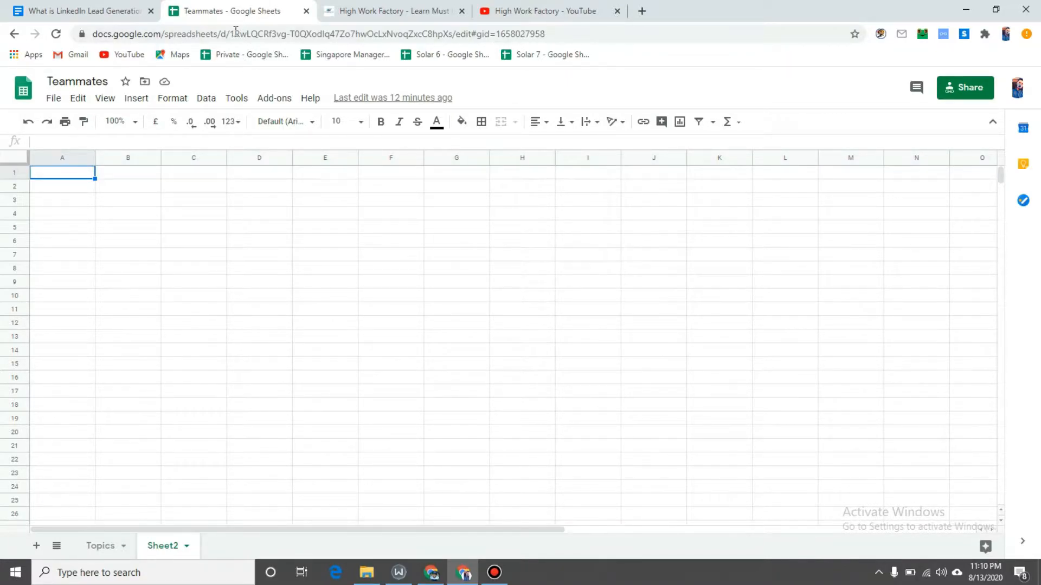
click(162, 35)
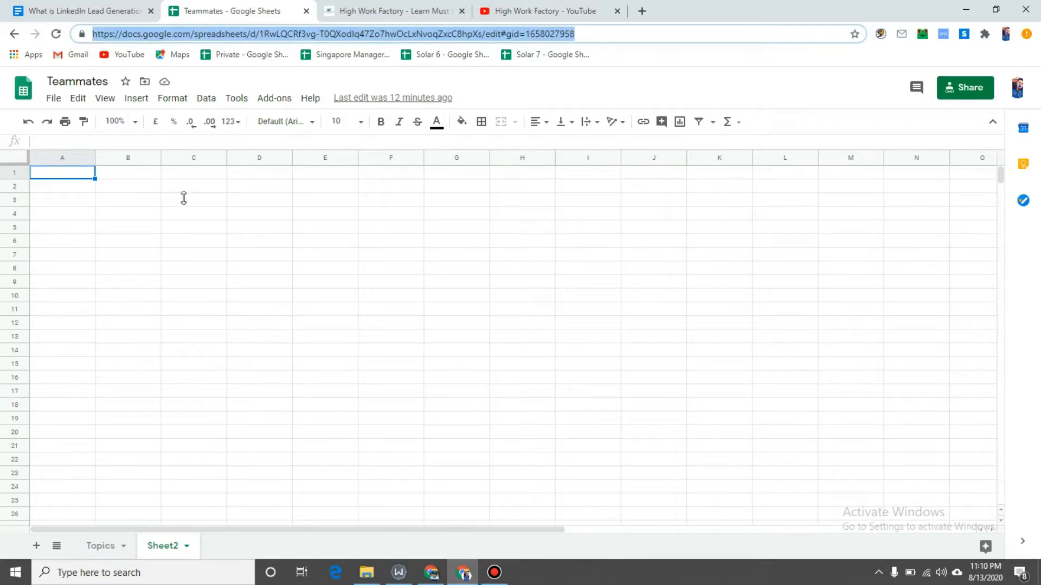
click(194, 199)
click(215, 36)
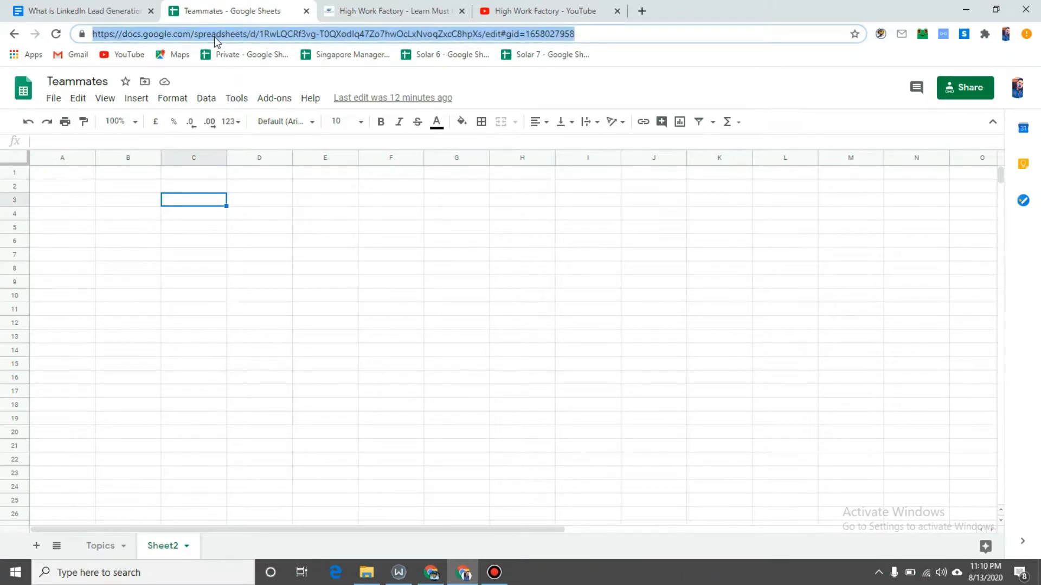
click(215, 36)
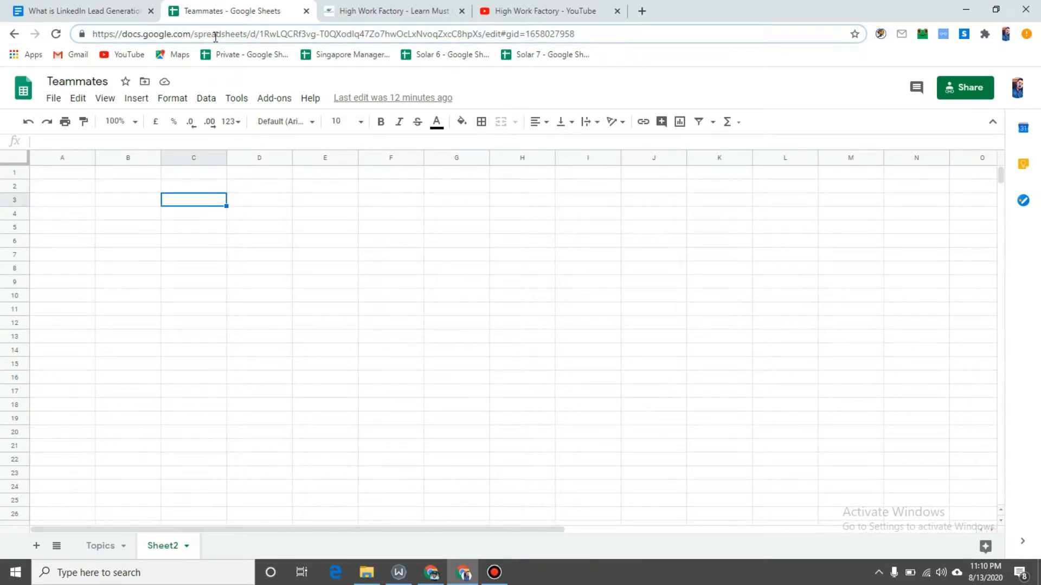
click(81, 173)
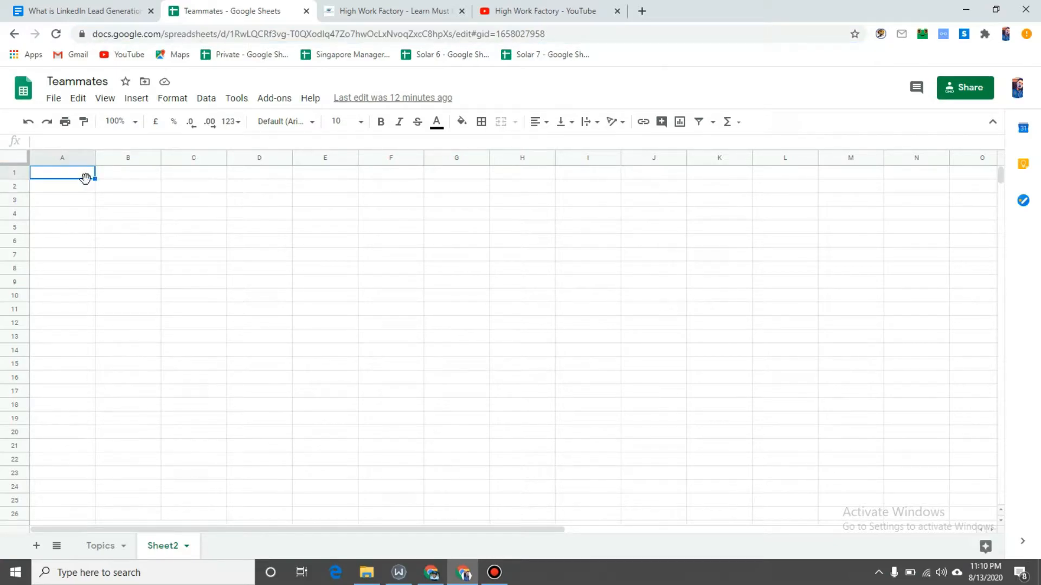
click(20, 174)
click(57, 176)
click(129, 176)
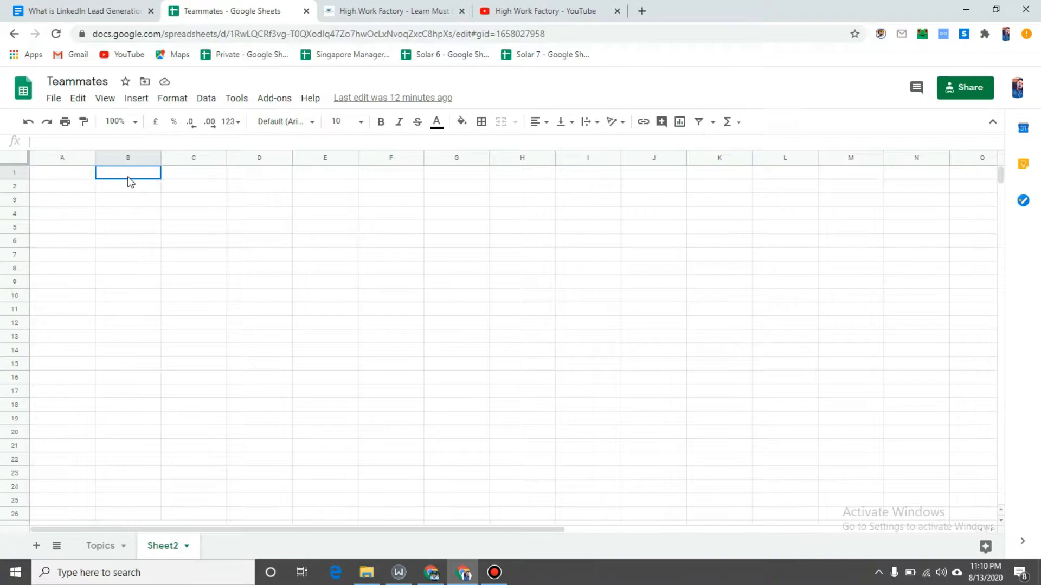
click(142, 188)
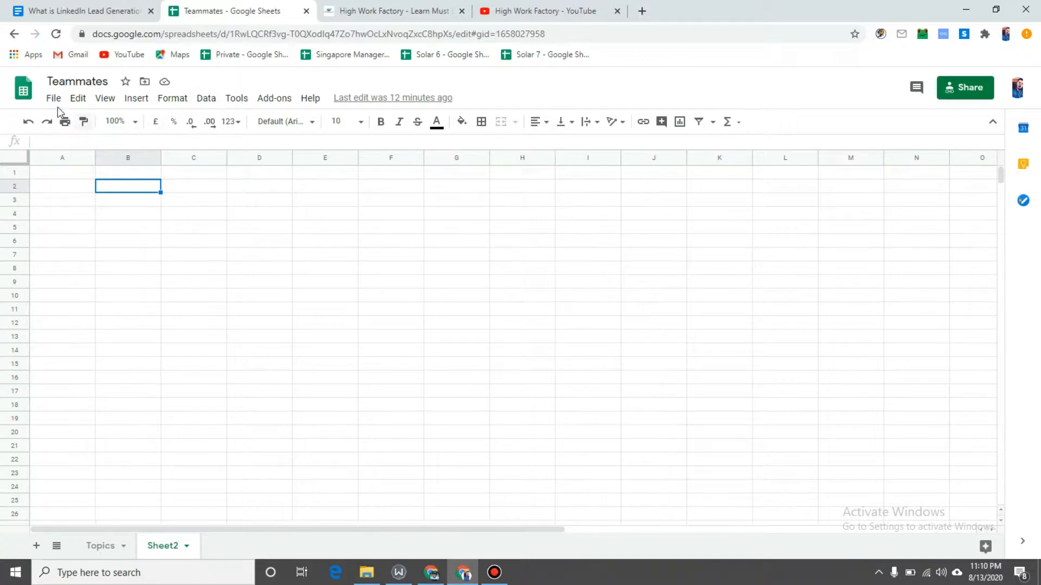
Create a new blank Google Sheets spreadsheet in a separate browser tab.
click(642, 11)
click(32, 55)
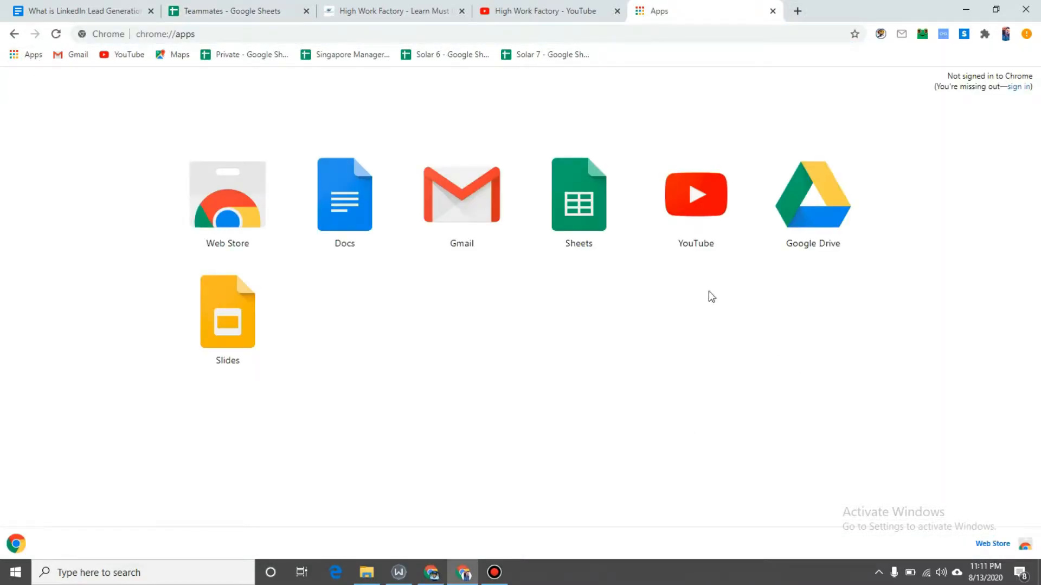
click(584, 220)
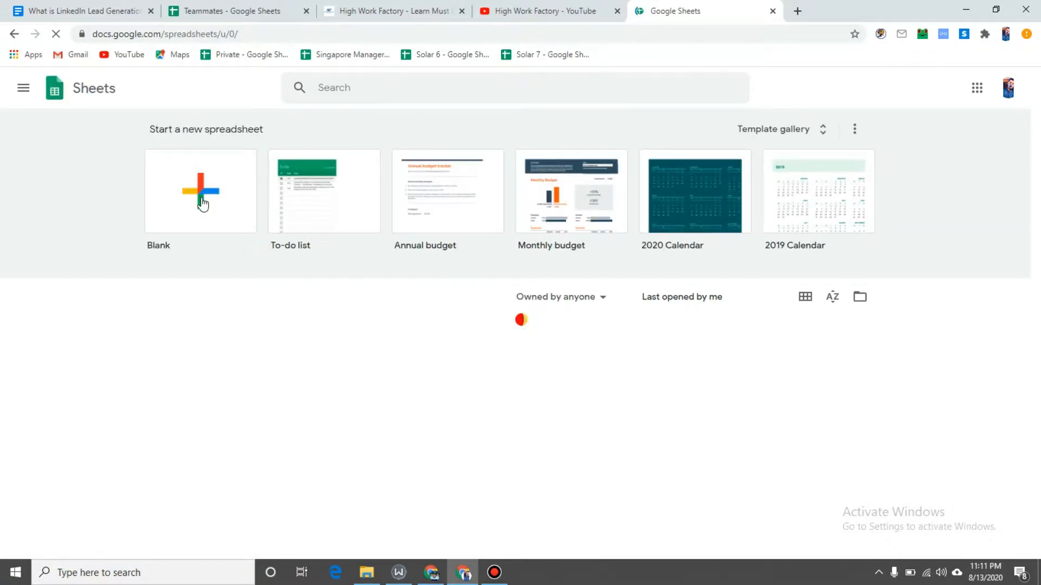
click(189, 217)
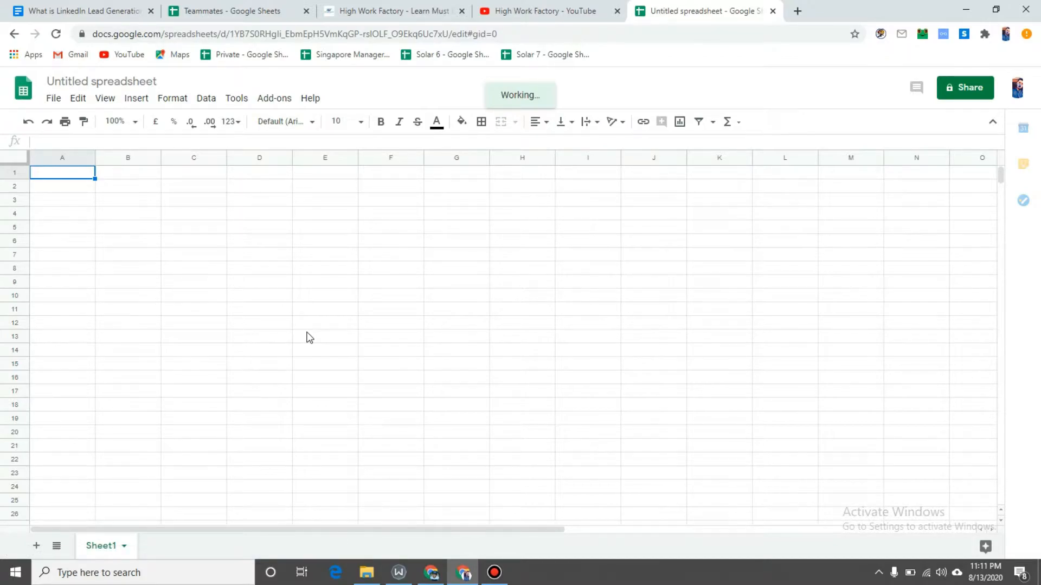
Rename the untitled spreadsheet as LinkedIn.
click(103, 81)
key(BackSpace)
text(g)
key(BackSpace)
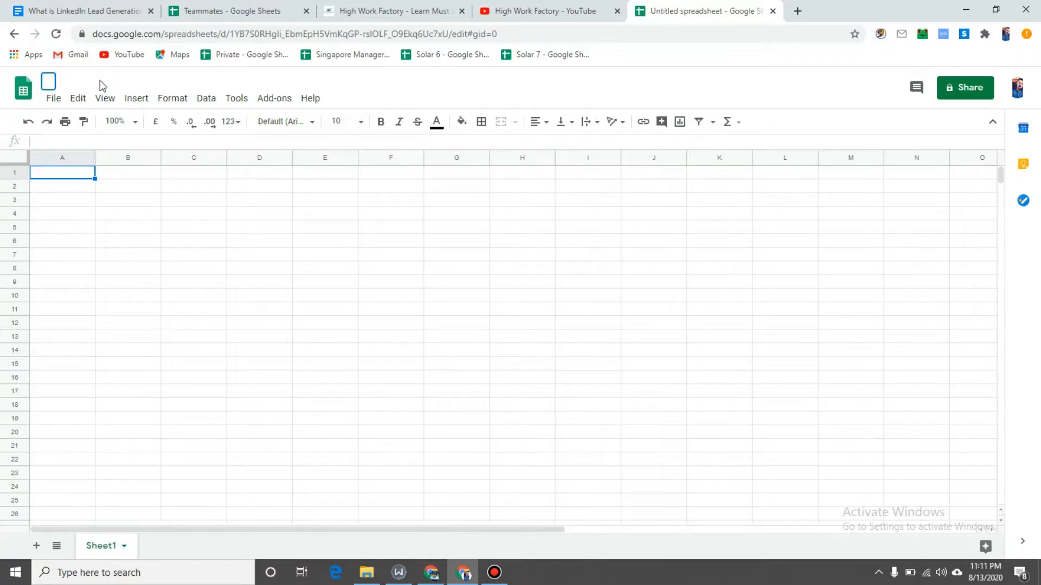
text(LinkedIn)
key(Return)
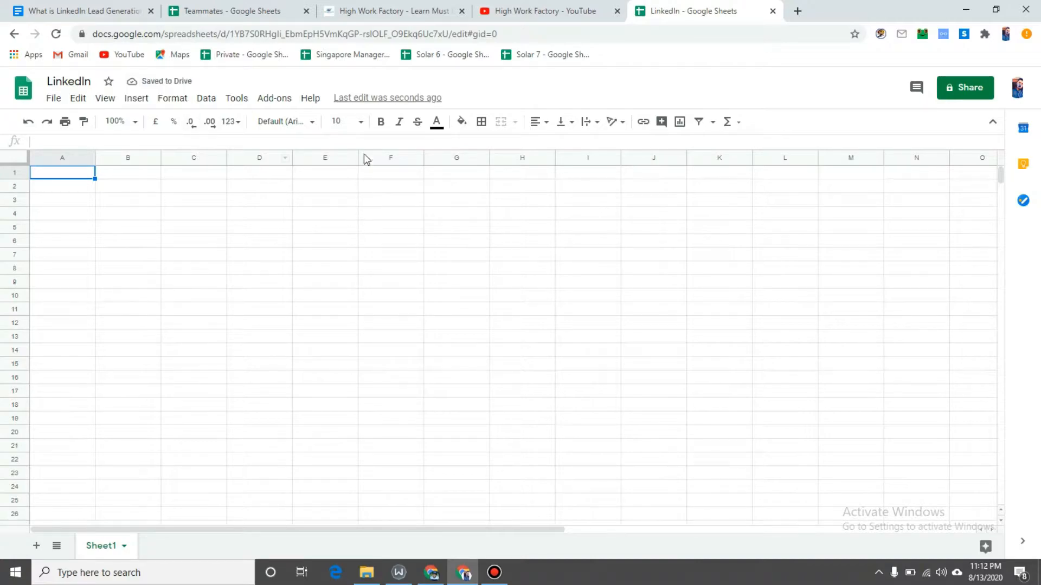
In the other browser window's Singapore LinkedIn Leads 4480 spreadsheet, copy range A1:E68 of the Final sheet, including the header row.
click(477, 35)
click(480, 82)
click(431, 572)
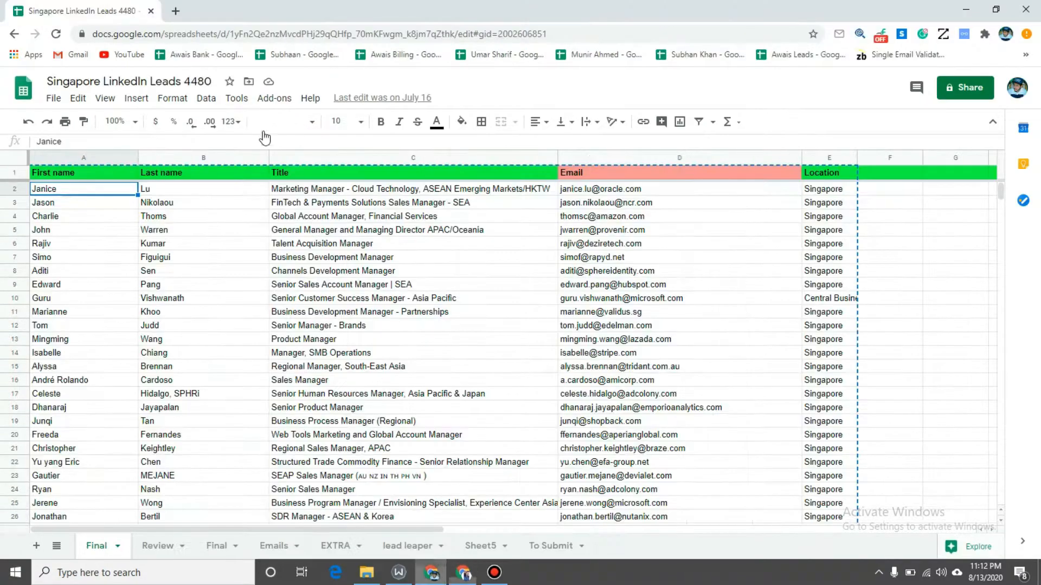
click(78, 173)
key(ctrl+a)
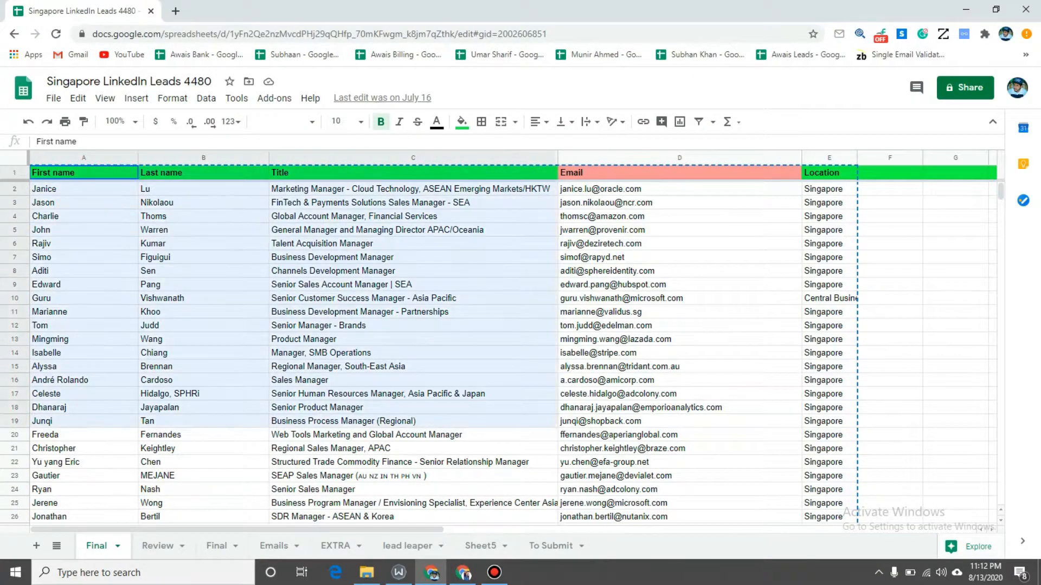
scroll(434, 325, down, 3)
scroll(508, 352, down, 11)
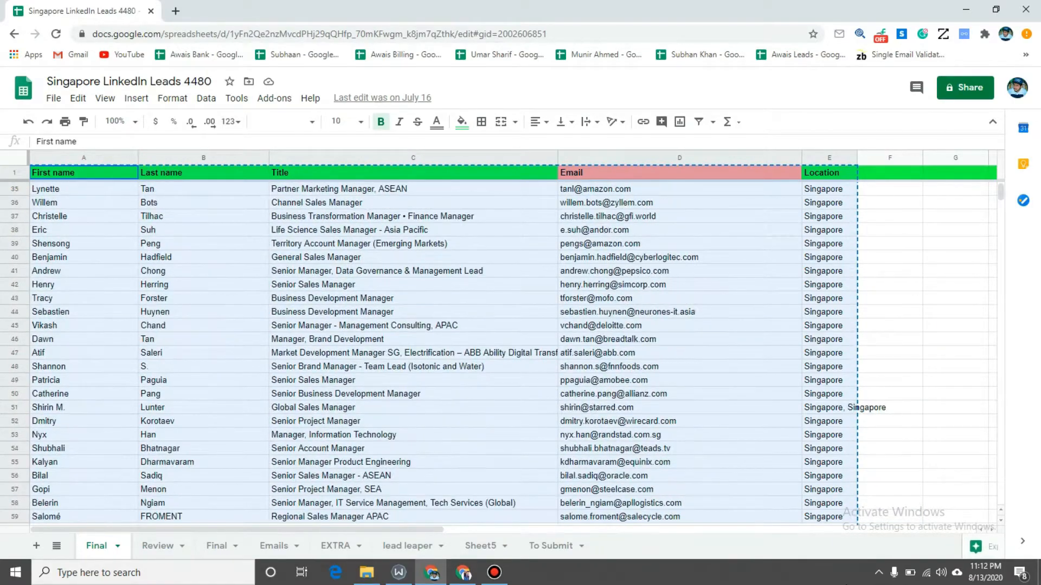
scroll(508, 353, down, 2)
shift+click(852, 438)
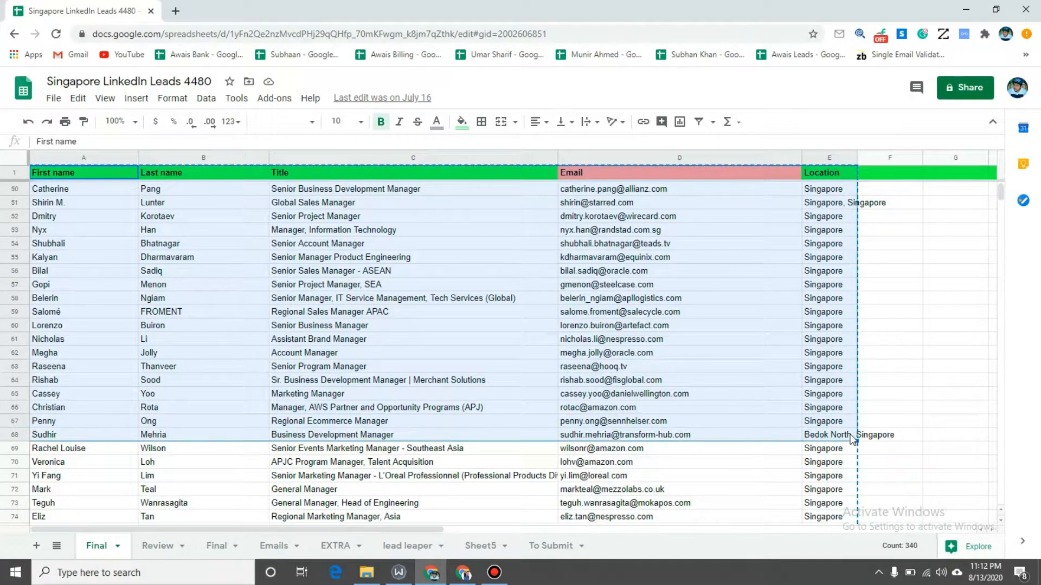
key(ctrl+c)
Paste the copied leads into the LinkedIn spreadsheet starting at cell A1.
click(463, 573)
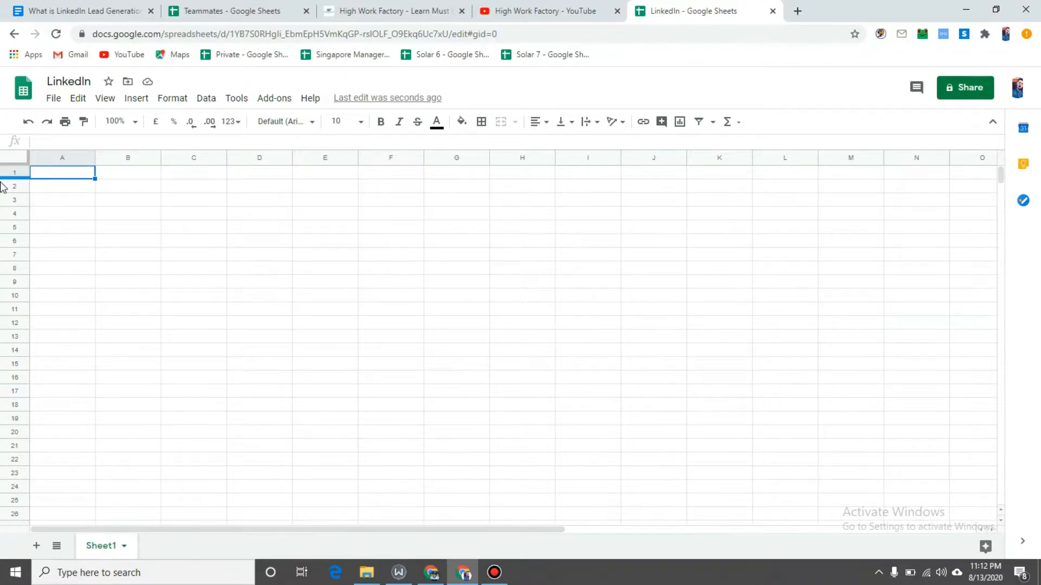
key(ctrl+v)
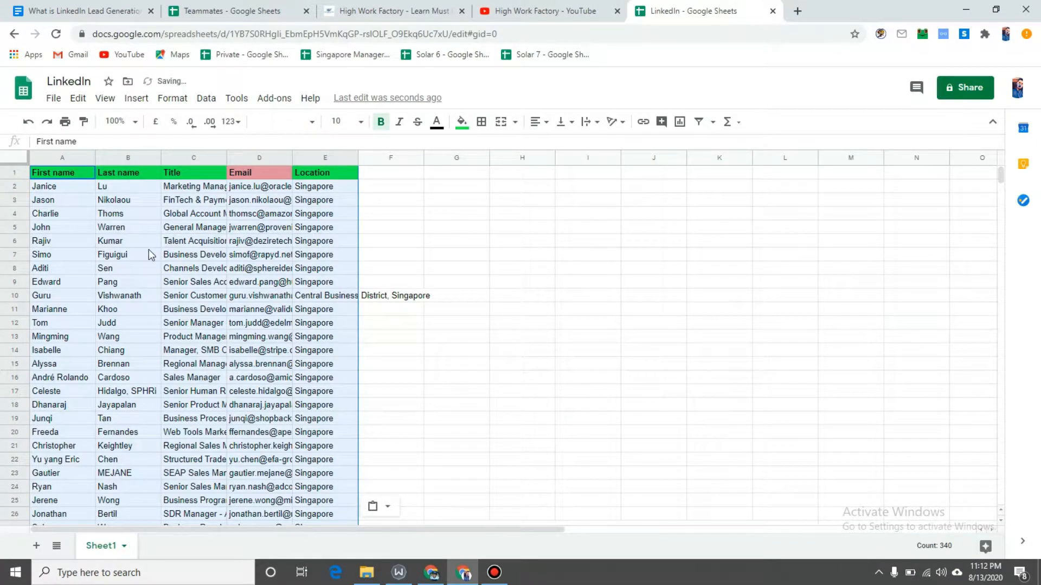
click(142, 232)
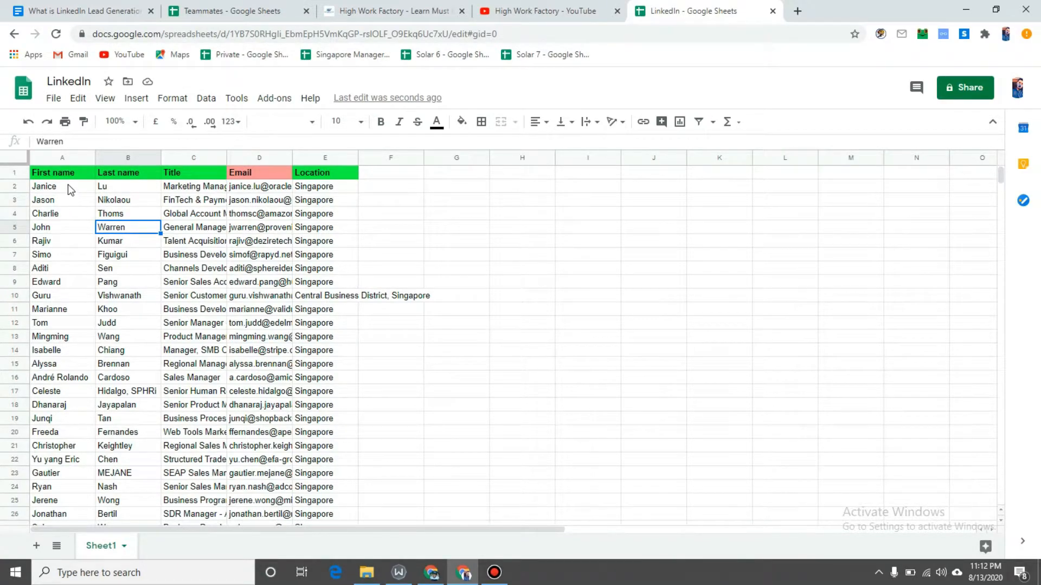
Widen the First name and Last name columns of the pasted lead table.
click(13, 172)
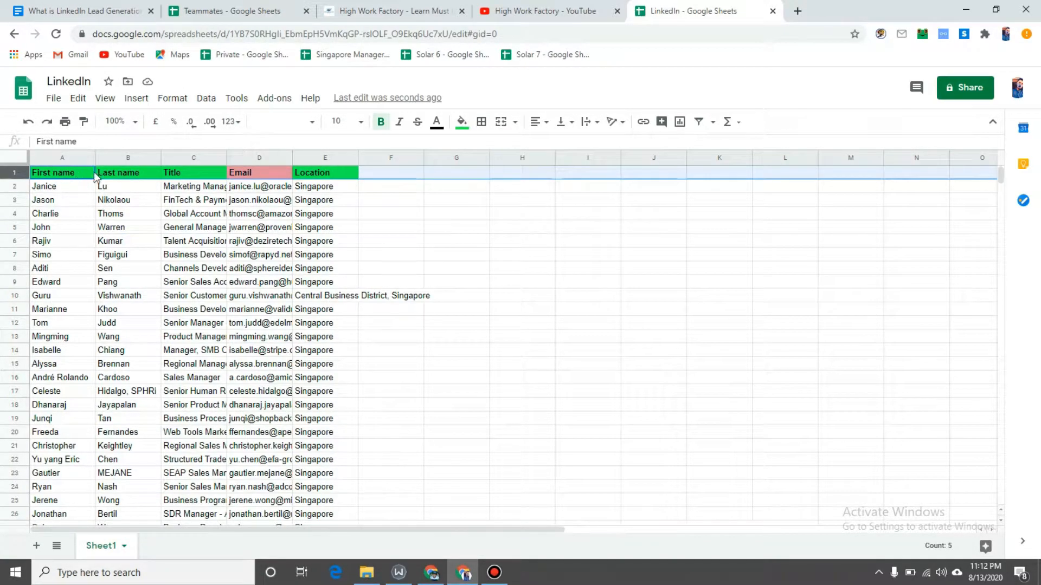
drag(95, 156, 139, 157)
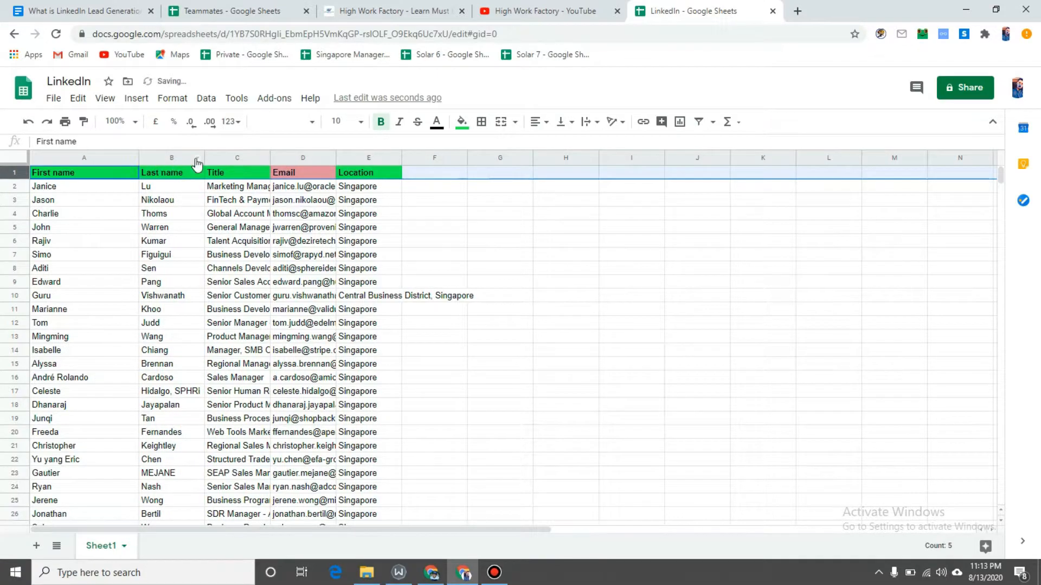
drag(204, 157, 241, 157)
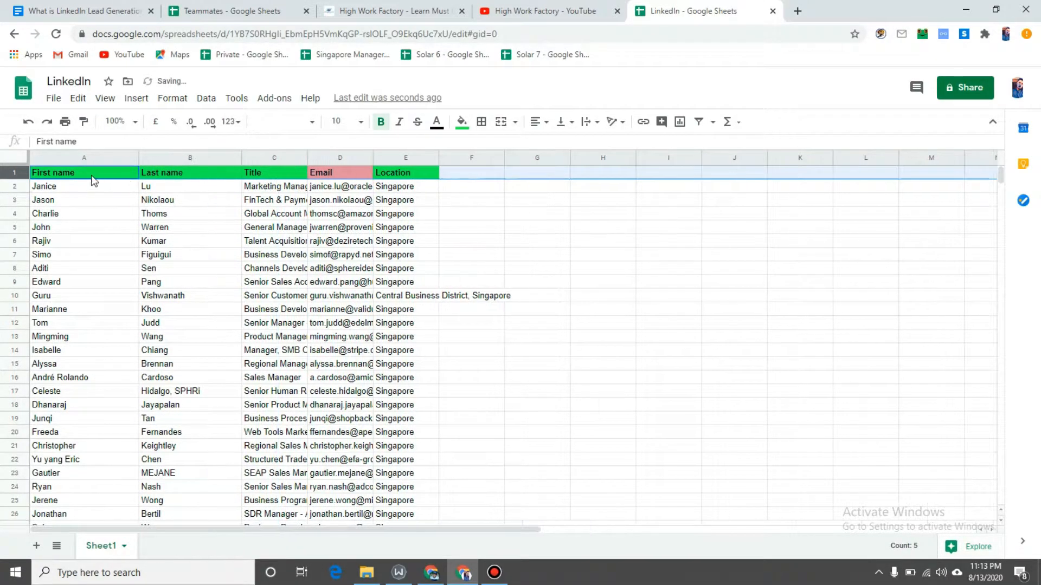
Examine the header row, the First name column and the first lead's row to compare rows with columns.
click(86, 158)
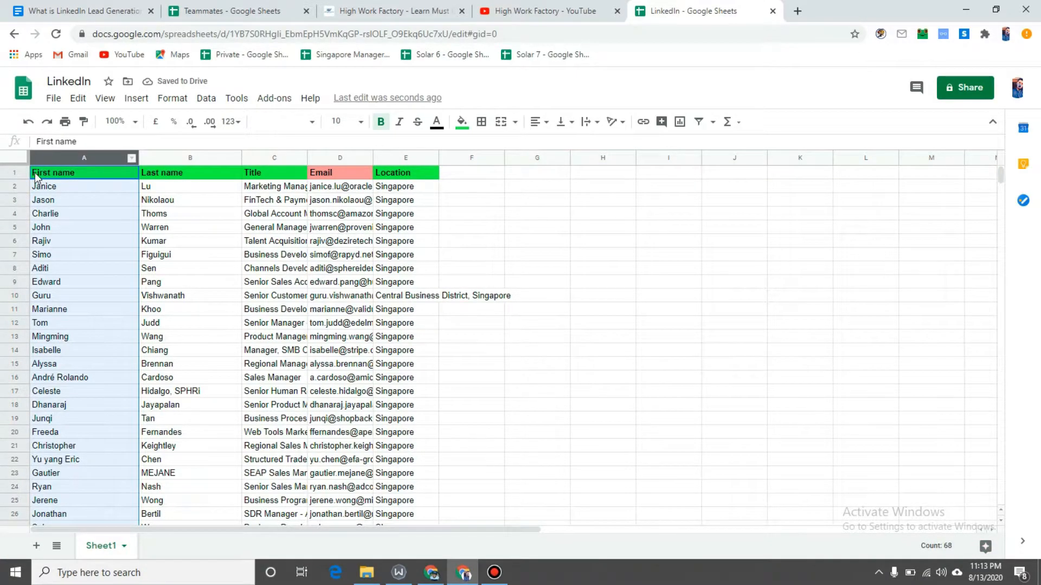
click(15, 172)
click(95, 158)
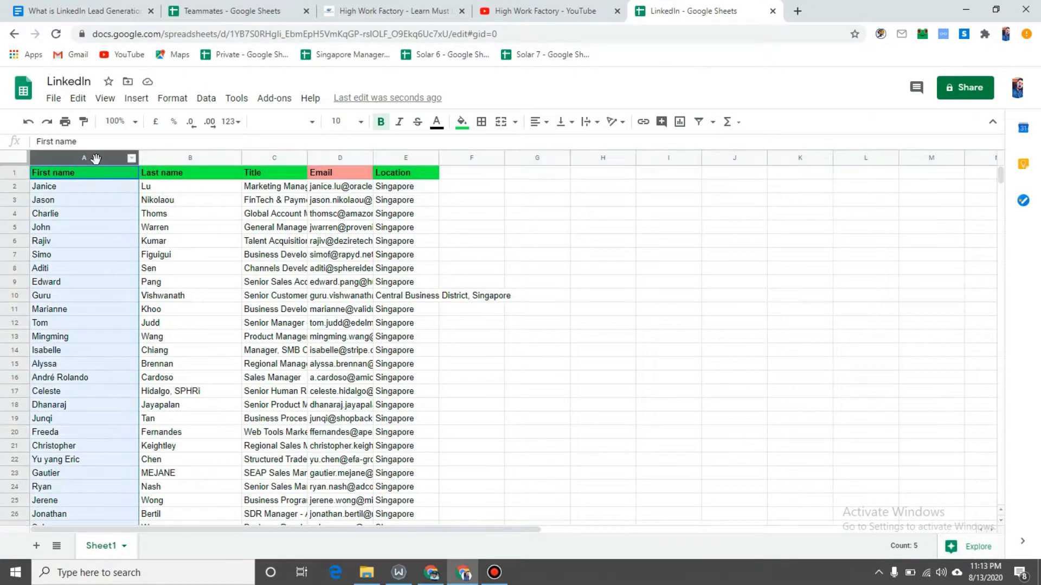
click(18, 174)
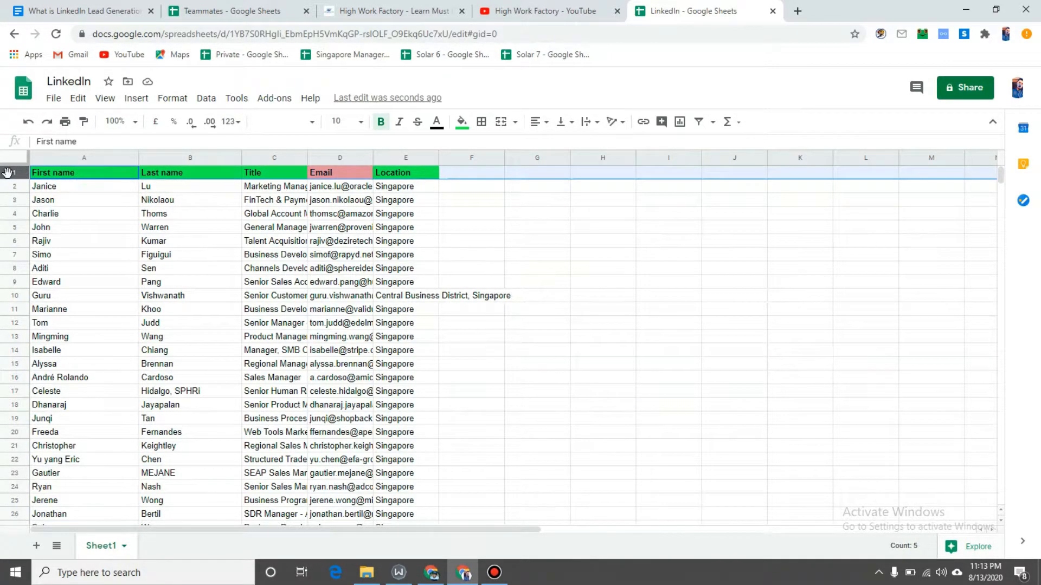
click(82, 159)
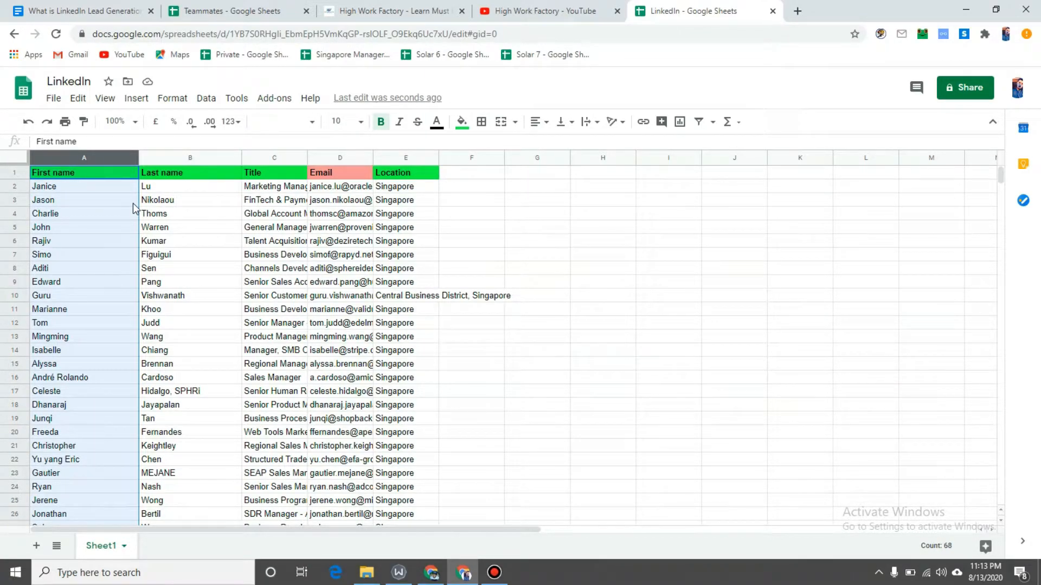
click(16, 172)
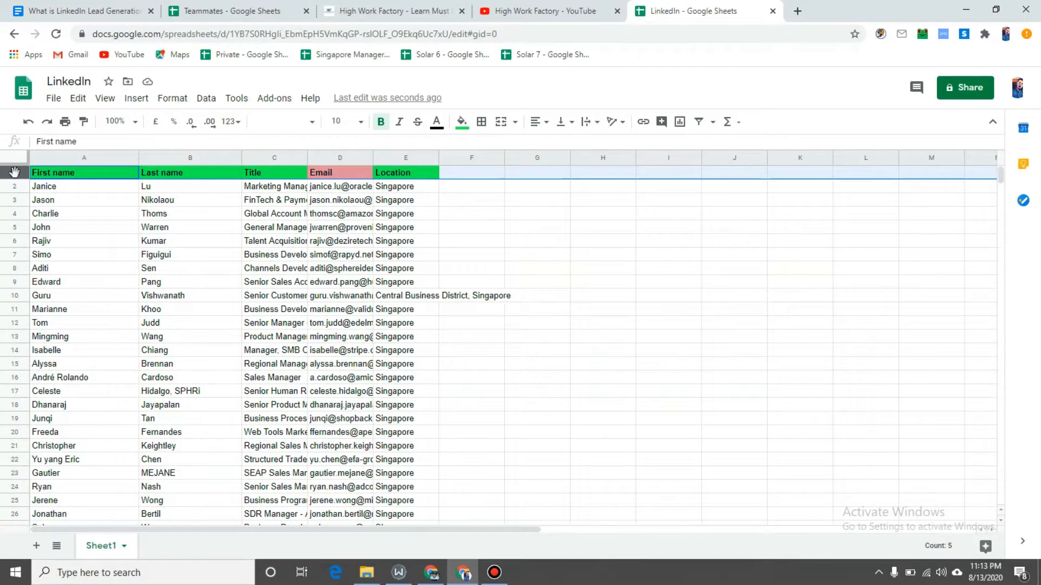
click(184, 187)
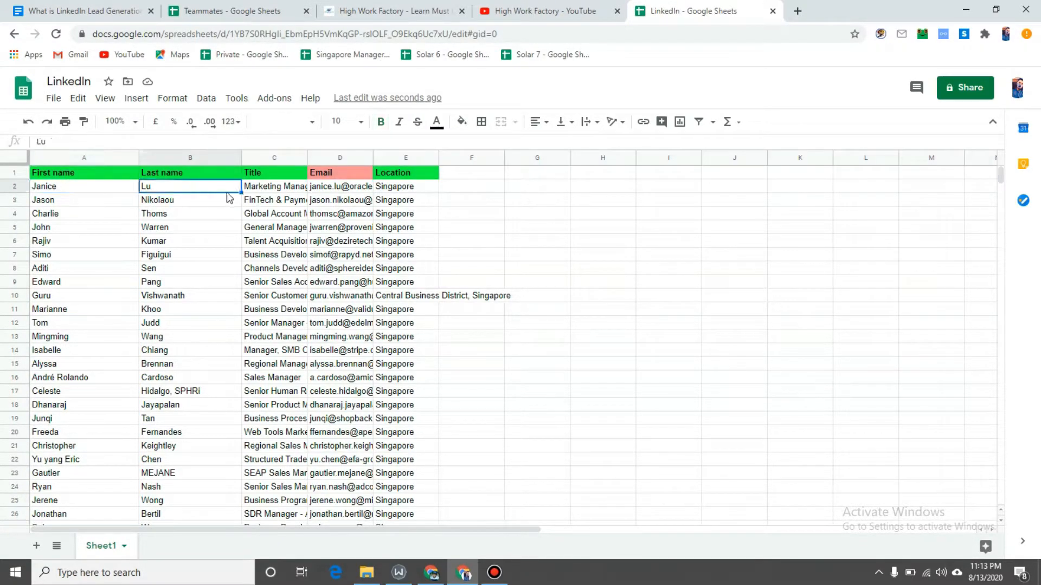
click(13, 186)
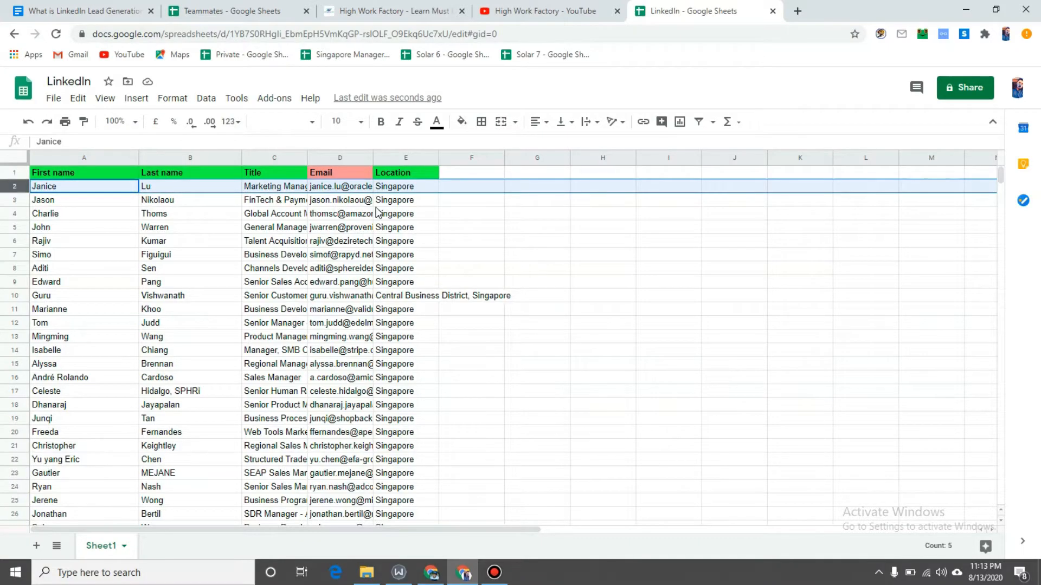
click(88, 158)
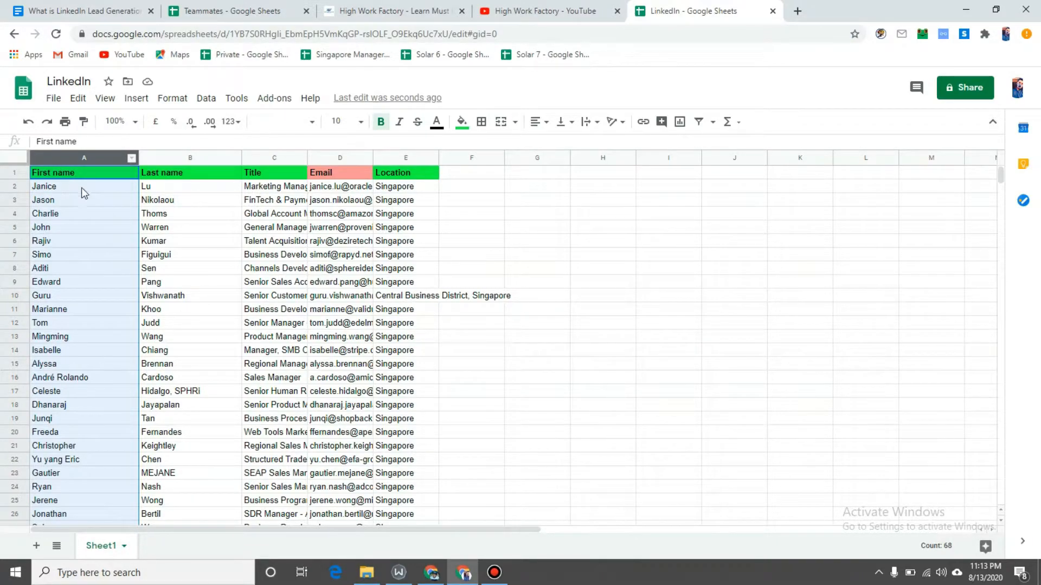
click(22, 186)
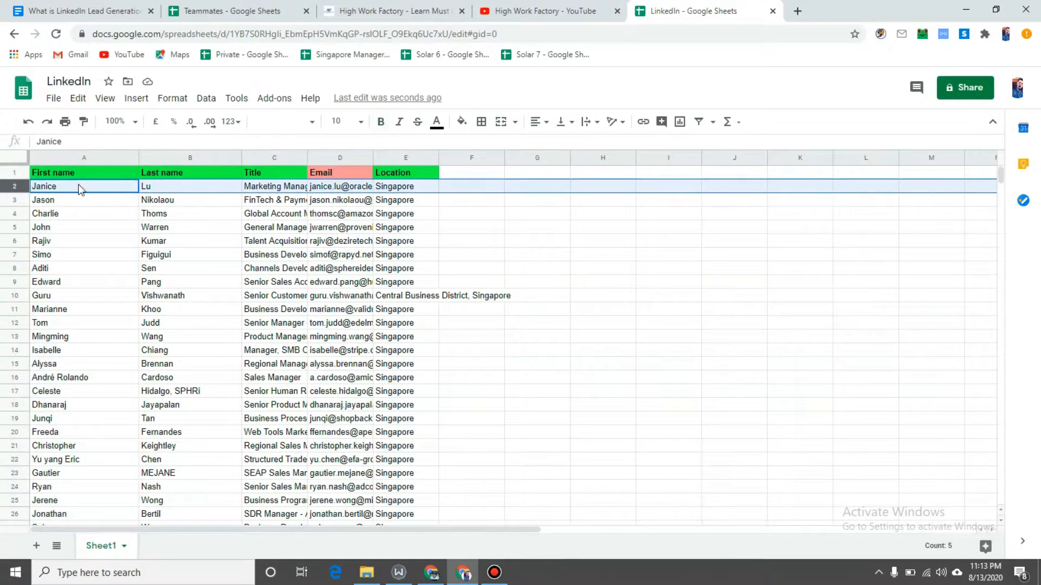
click(15, 172)
click(94, 179)
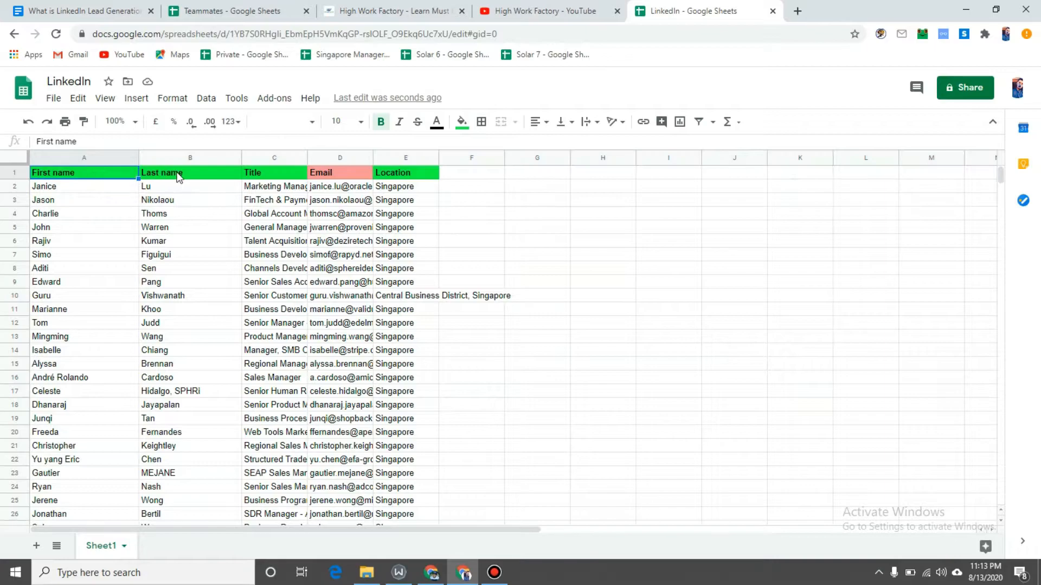
click(272, 179)
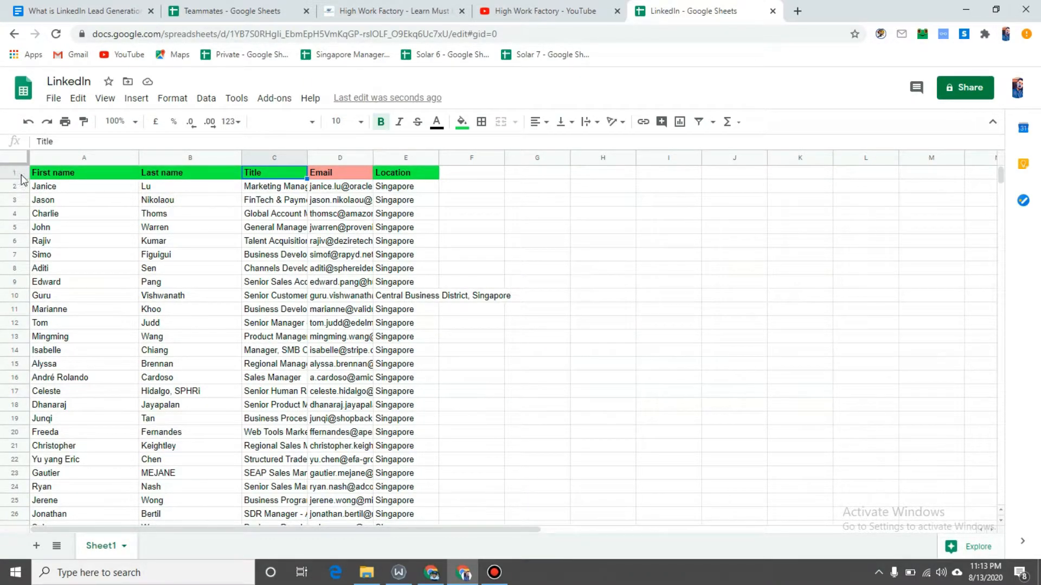
scroll(93, 213, down, 3)
scroll(93, 213, up, 3)
Freeze the header row of the lead table using the 1 row option.
click(14, 173)
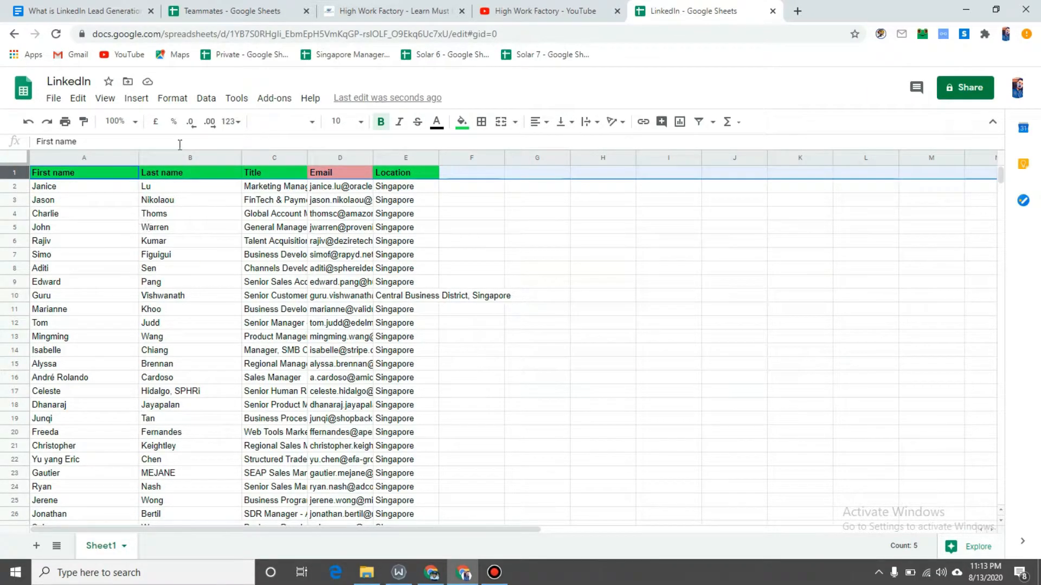
click(105, 98)
mouse_move(135, 123)
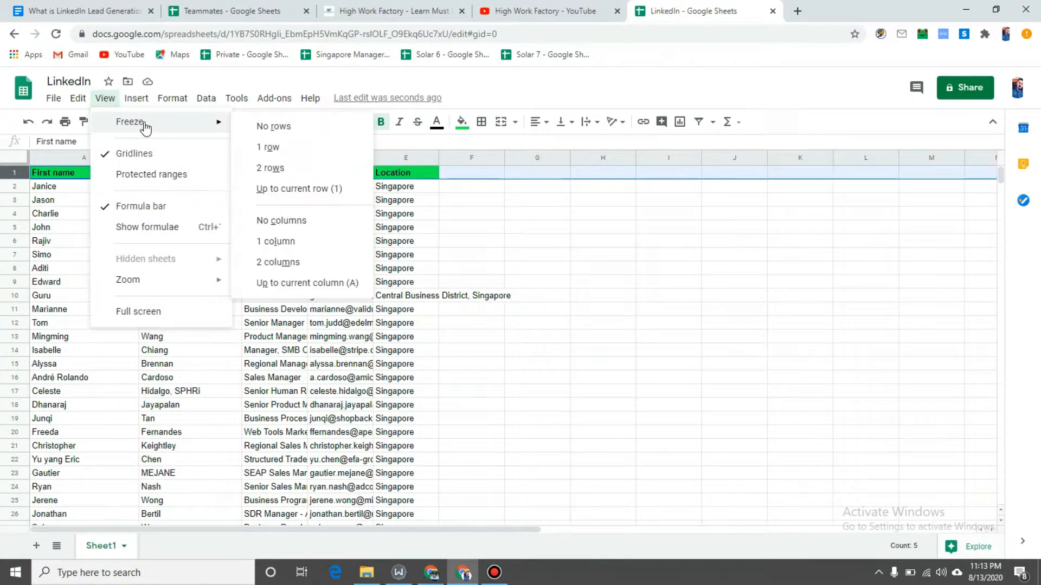
click(268, 147)
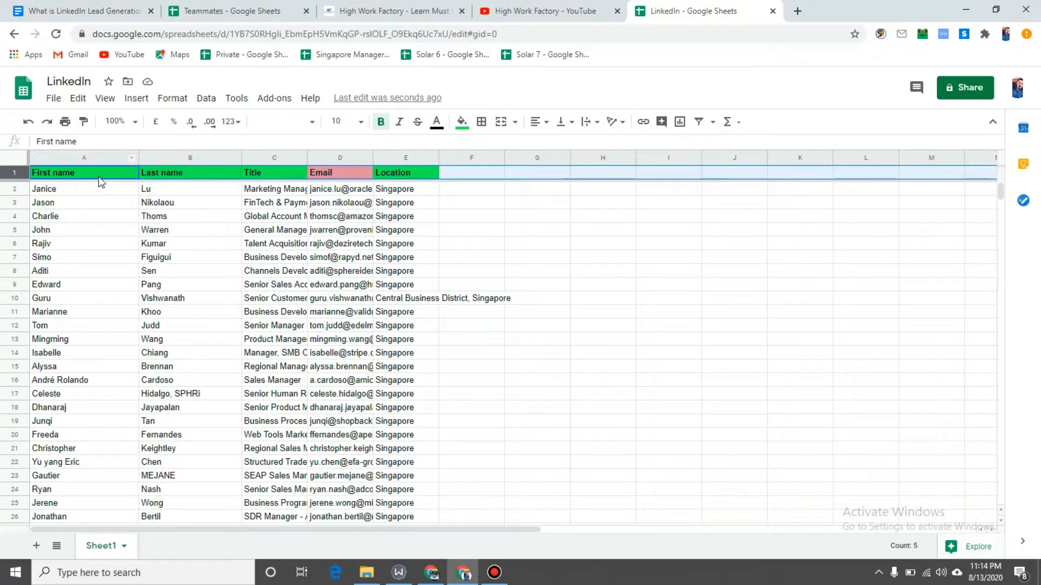
Examine the lead rows further down the sheet against the frozen header row.
click(111, 217)
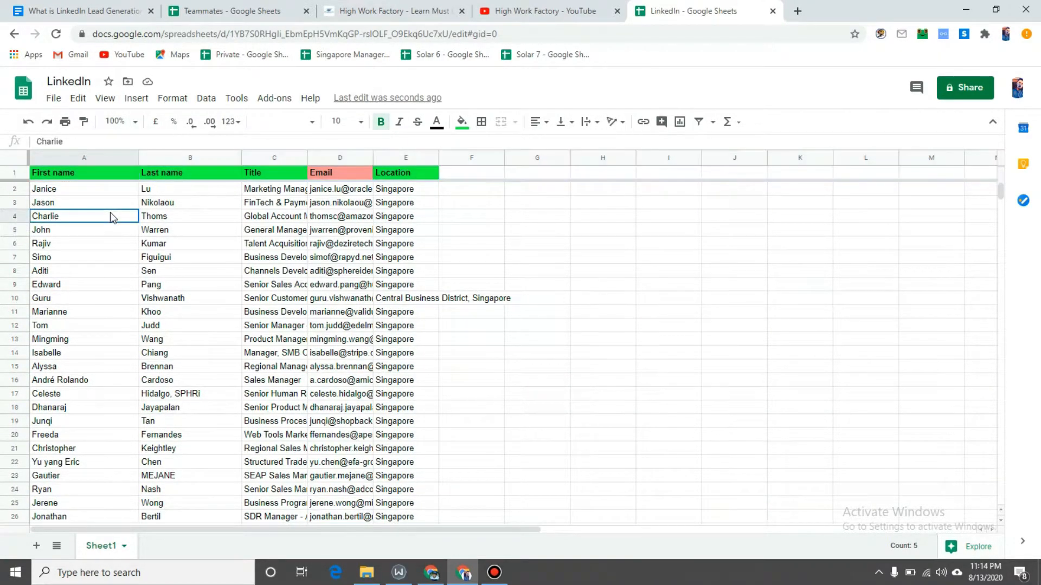
scroll(188, 250, down, 6)
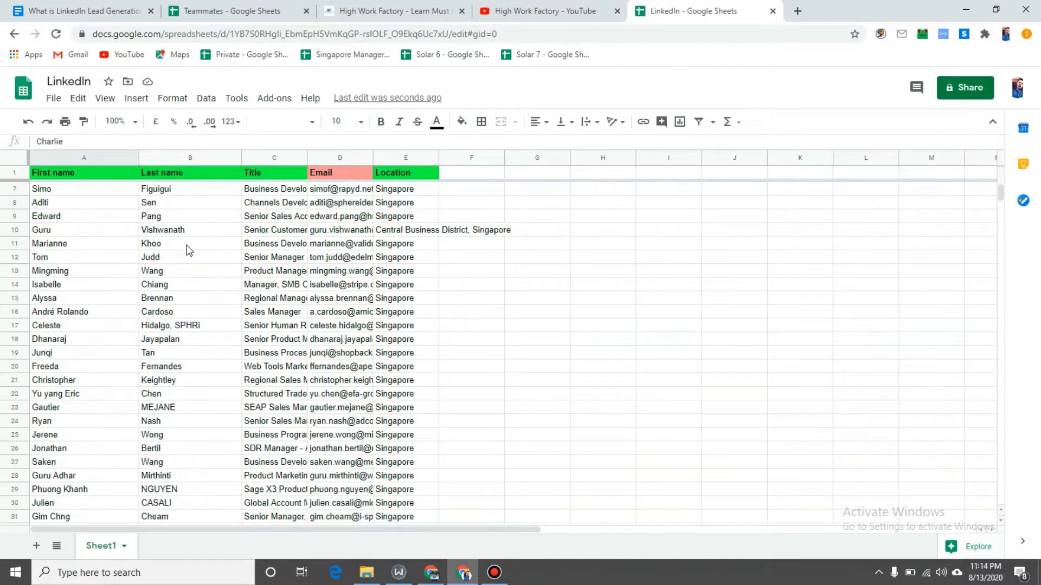
scroll(188, 249, down, 1)
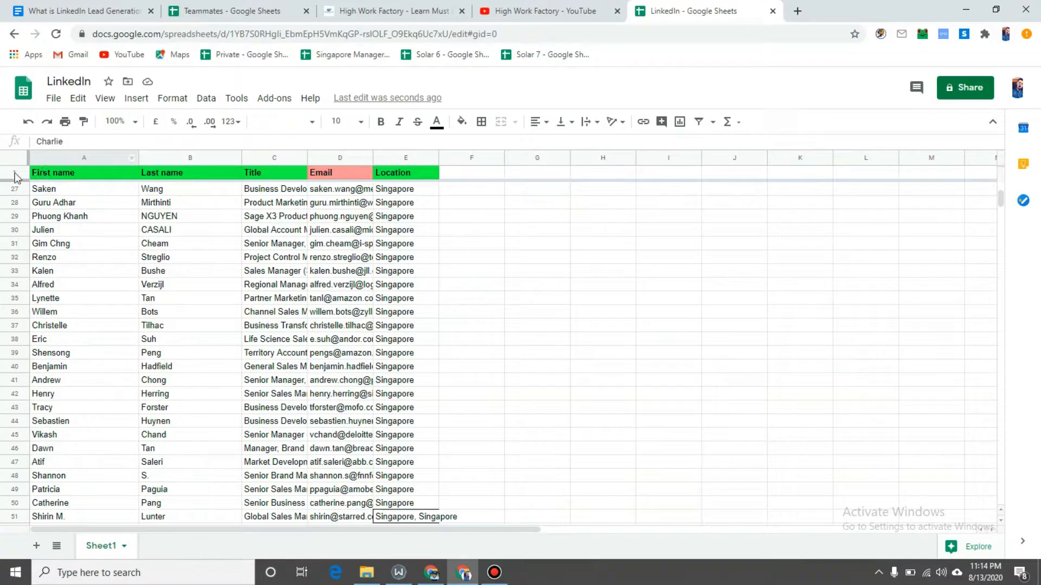
scroll(358, 341, up, 8)
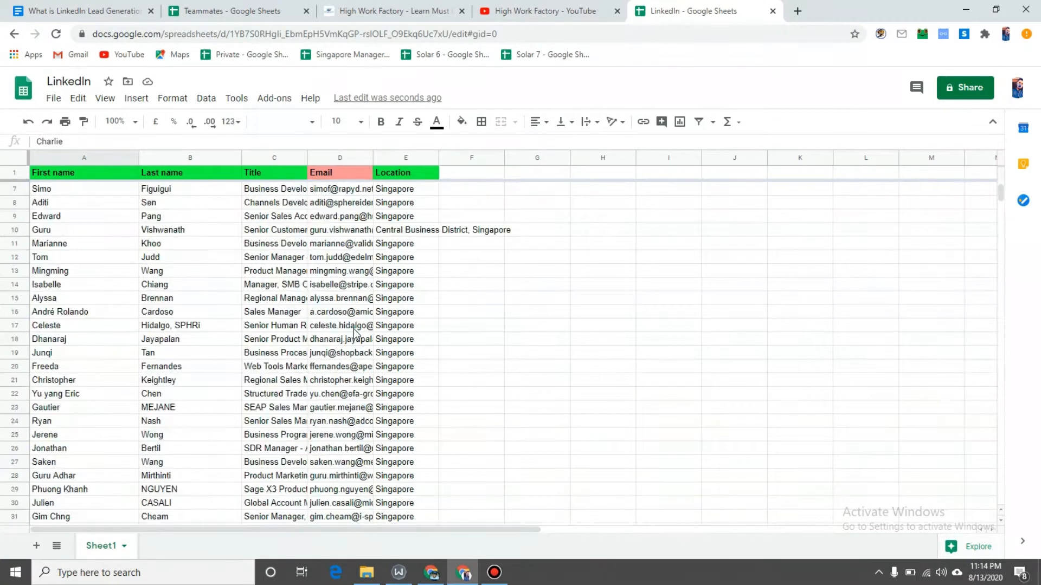
scroll(358, 342, down, 13)
scroll(357, 344, down, 2)
scroll(356, 344, up, 14)
scroll(356, 344, down, 6)
scroll(357, 343, down, 2)
scroll(357, 343, up, 8)
scroll(64, 197, up, 1)
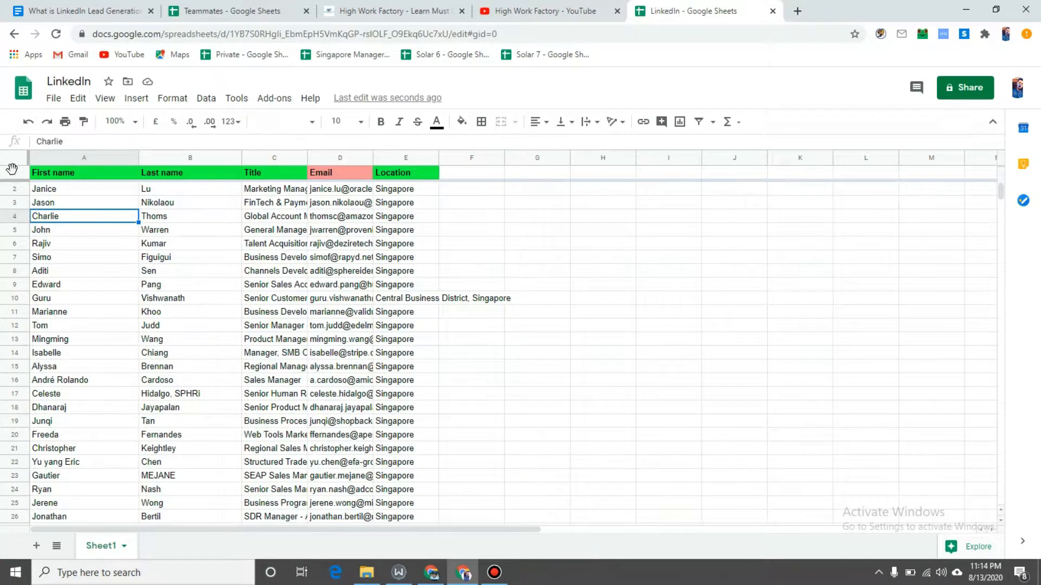
Unfreeze the header row and check how the entries in row 26 read without it.
click(12, 170)
click(55, 213)
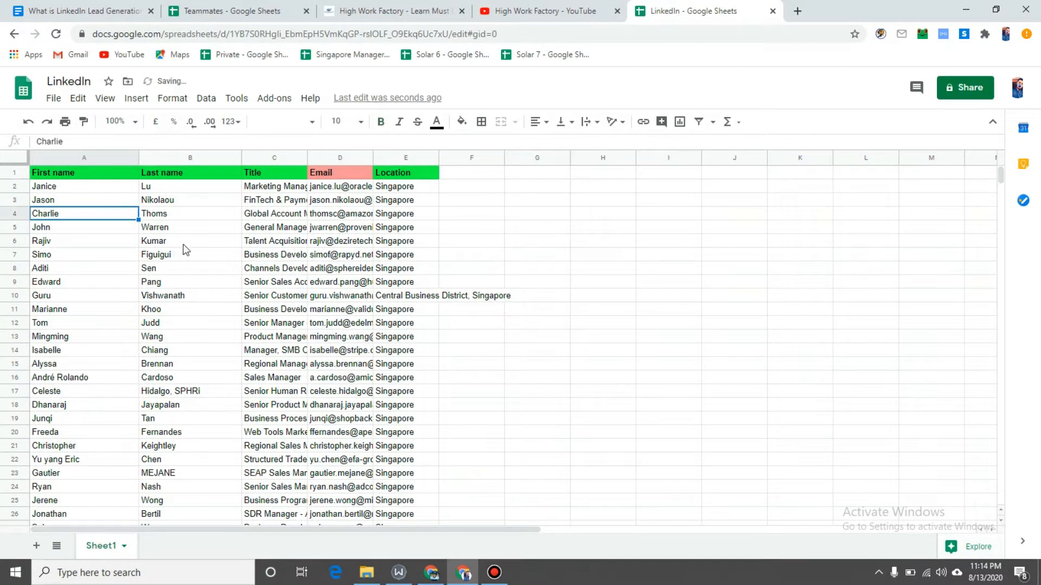
scroll(183, 247, down, 3)
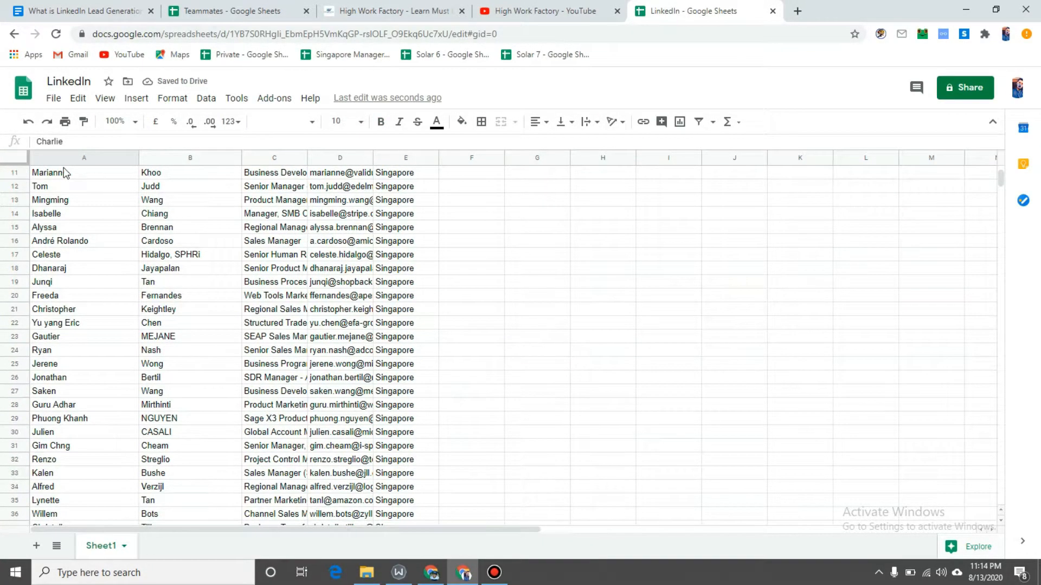
click(72, 380)
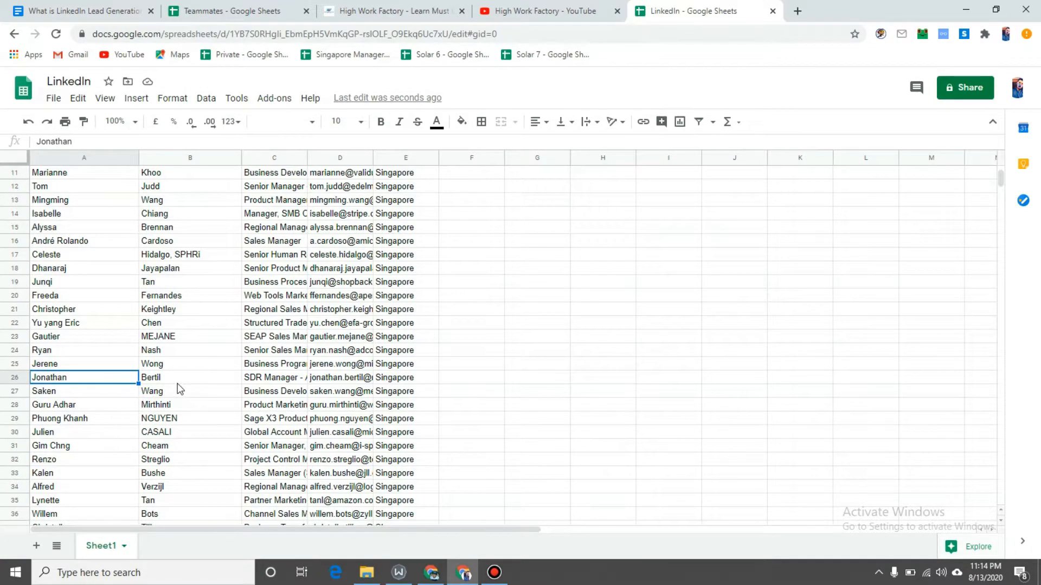
click(183, 382)
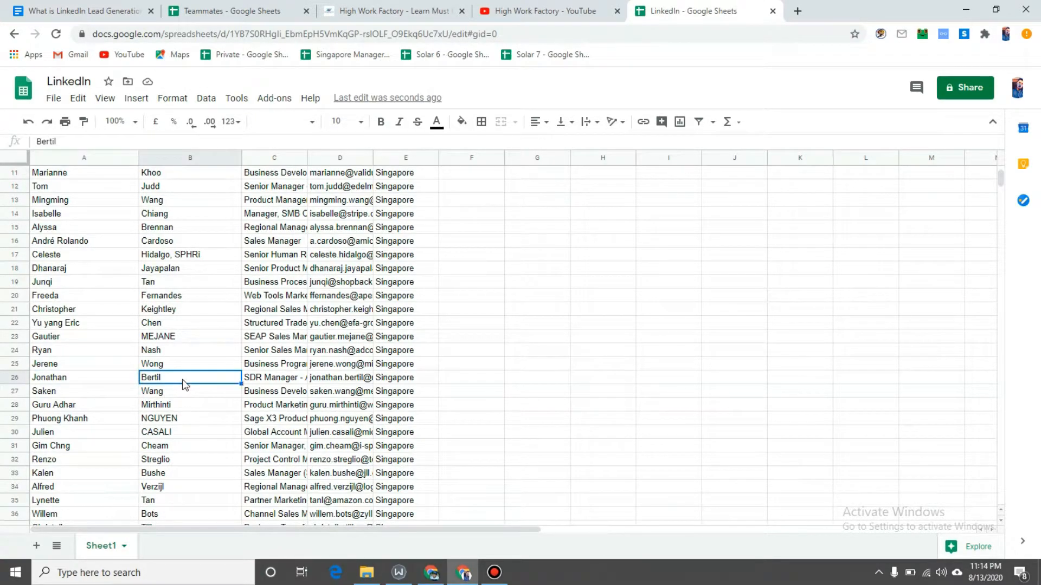
click(331, 378)
scroll(330, 378, up, 3)
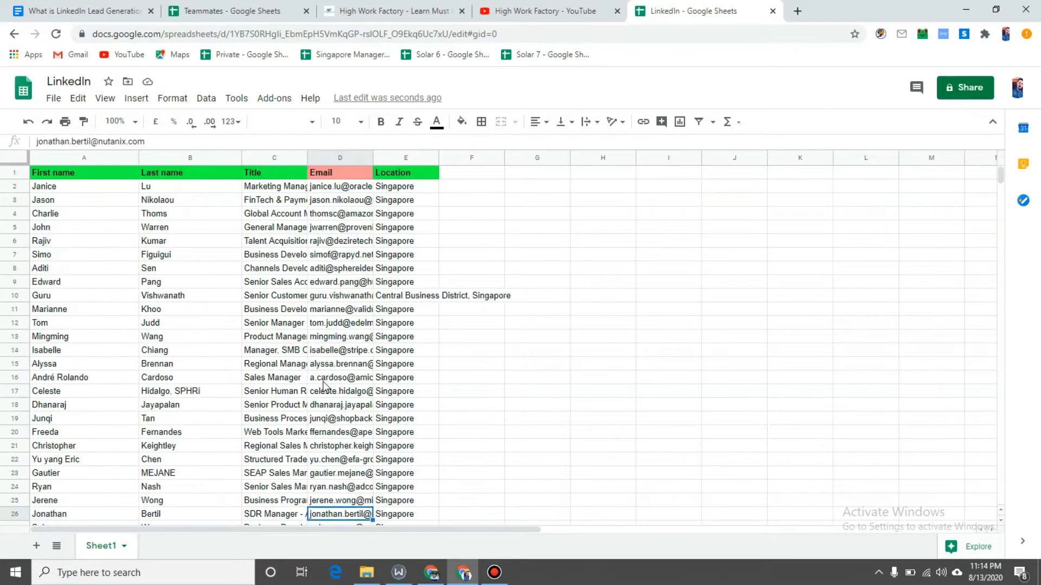
Review the header labels one by one, from First name across to Location.
click(13, 172)
click(80, 171)
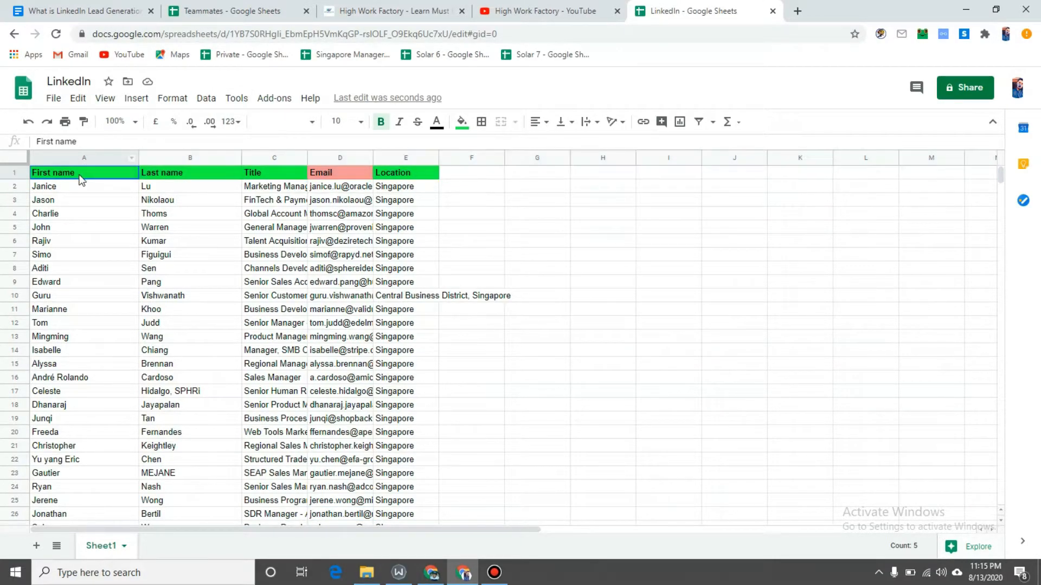
click(168, 178)
click(284, 179)
click(352, 187)
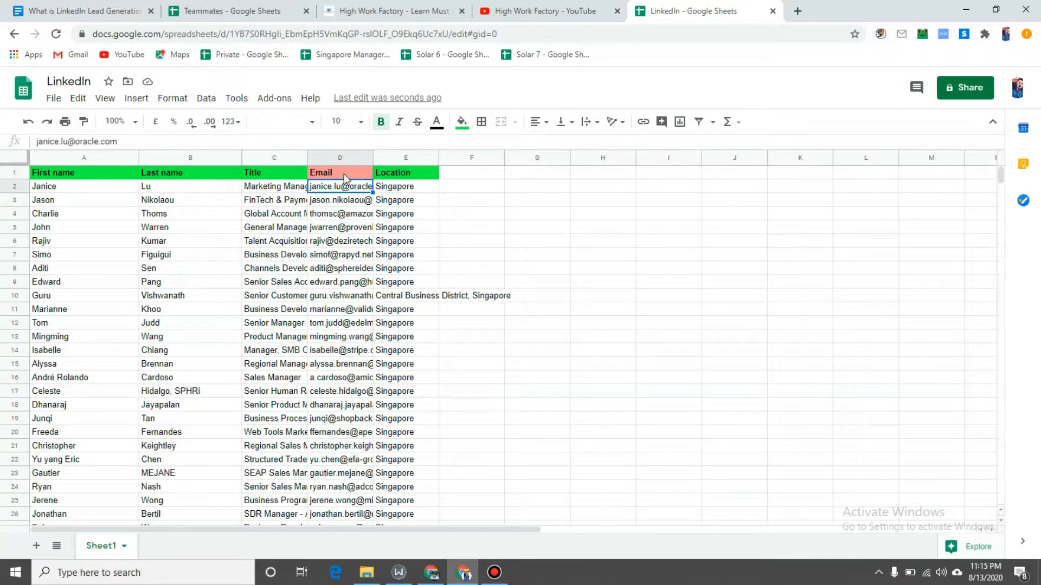
click(407, 173)
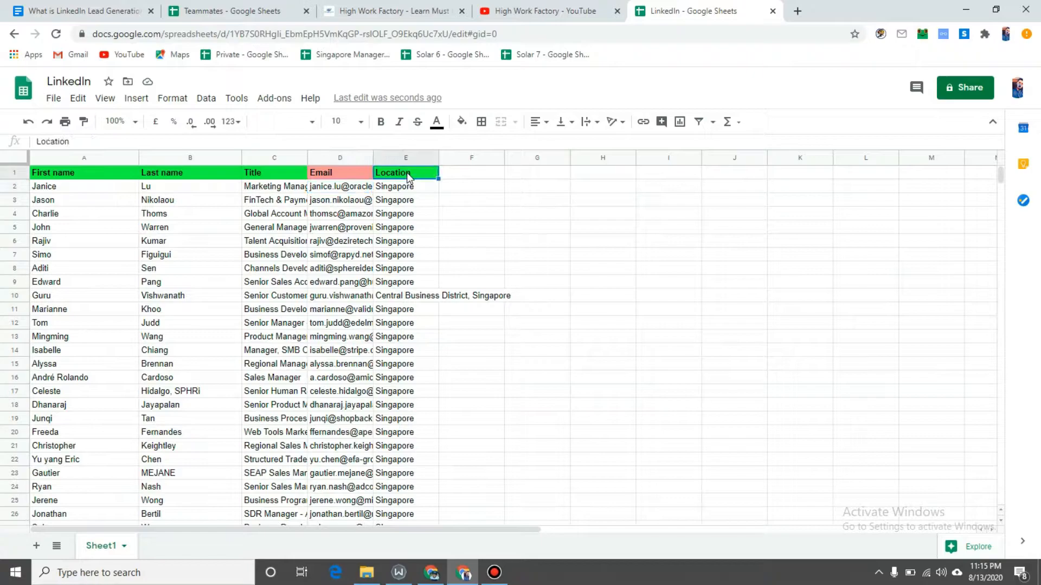
Freeze row 1 so the column headers stay in place above the leads.
click(14, 172)
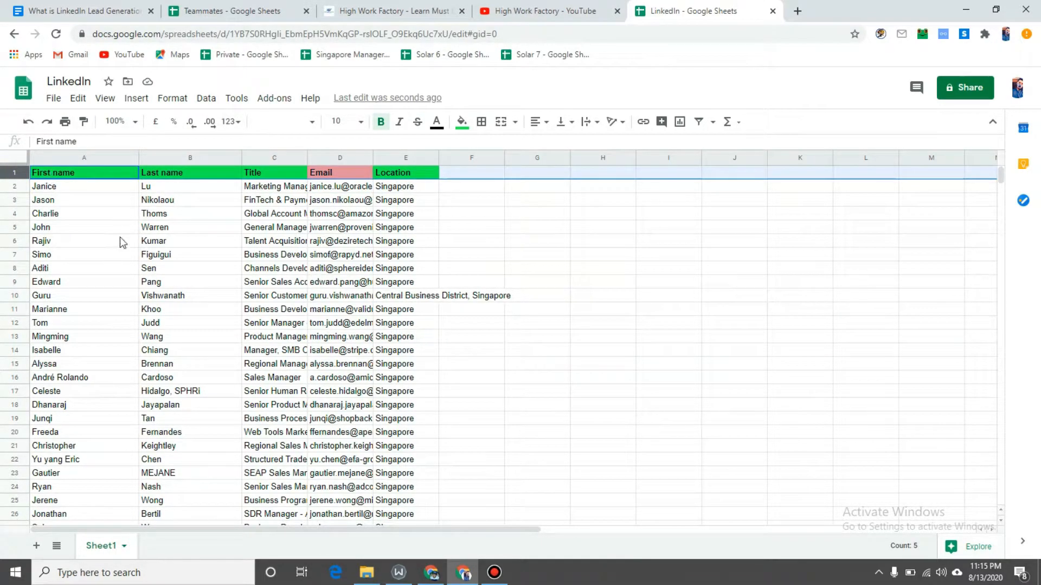
click(105, 98)
mouse_move(174, 127)
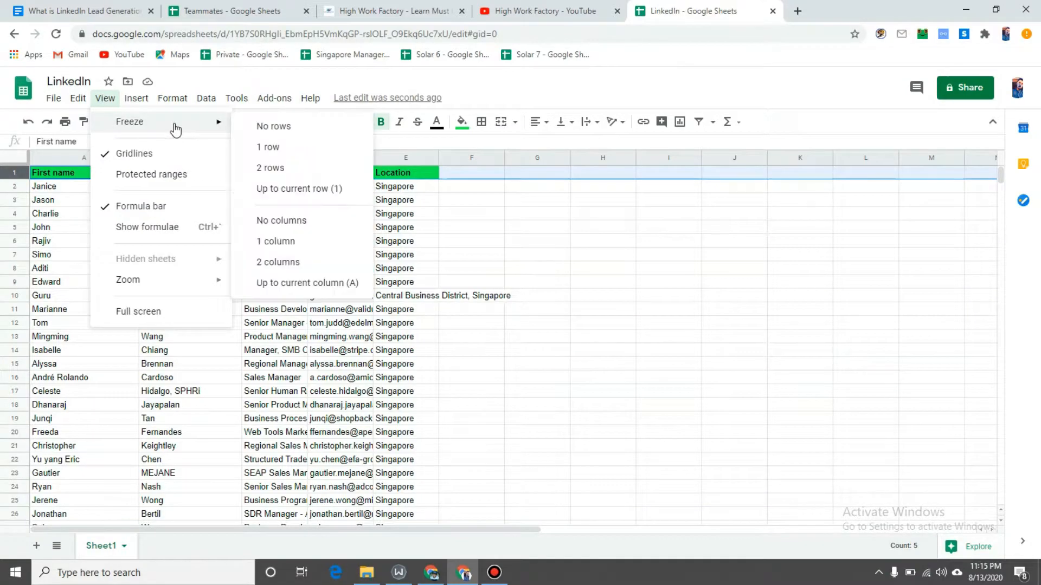
click(276, 149)
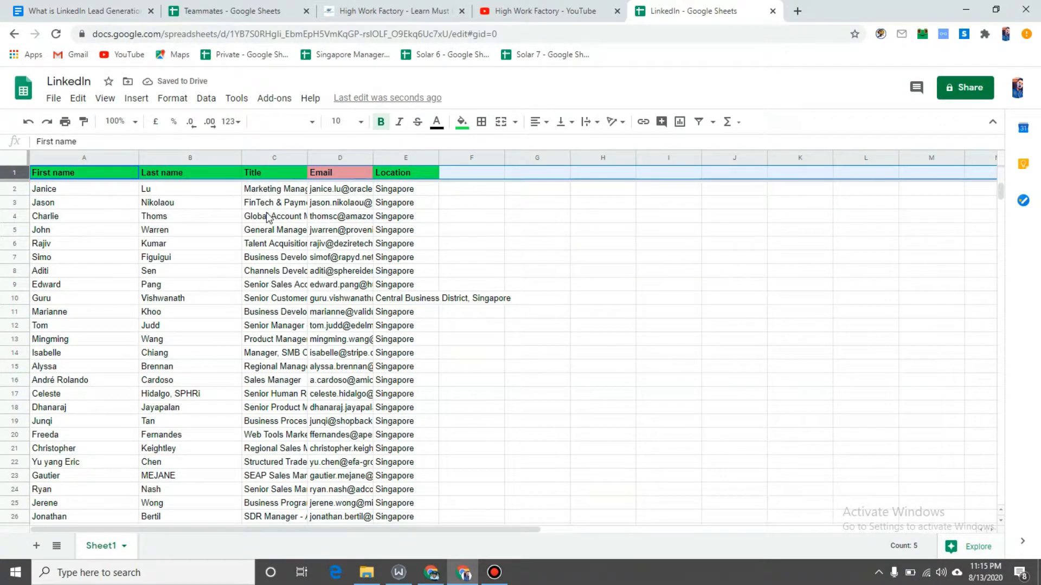
Inspect the leads under the frozen header down to the last entry, highlighting the data range A2:E68.
scroll(266, 216, down, 7)
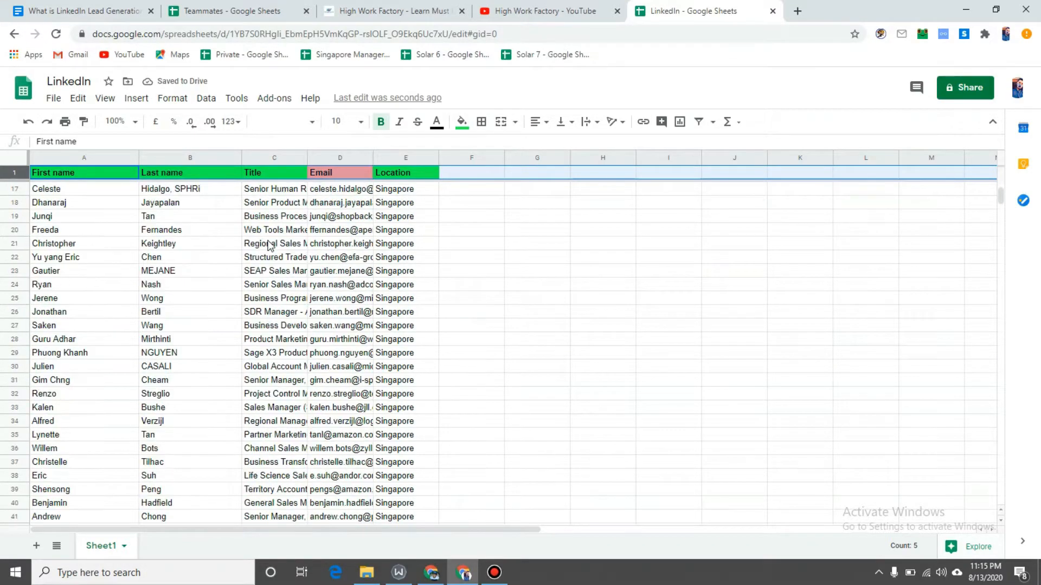
scroll(269, 242, down, 8)
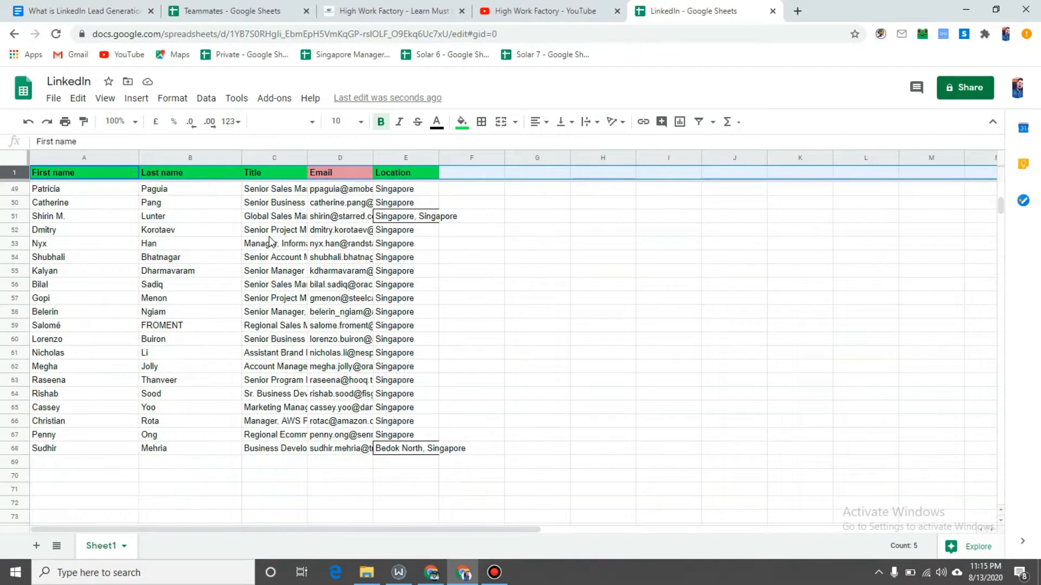
click(216, 223)
scroll(216, 222, up, 15)
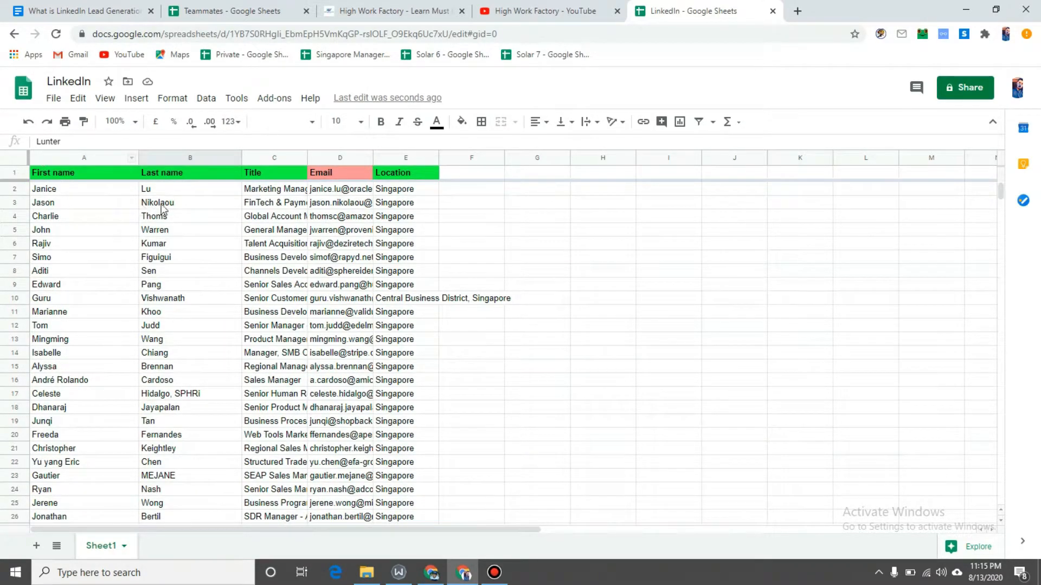
drag(77, 191, 430, 327)
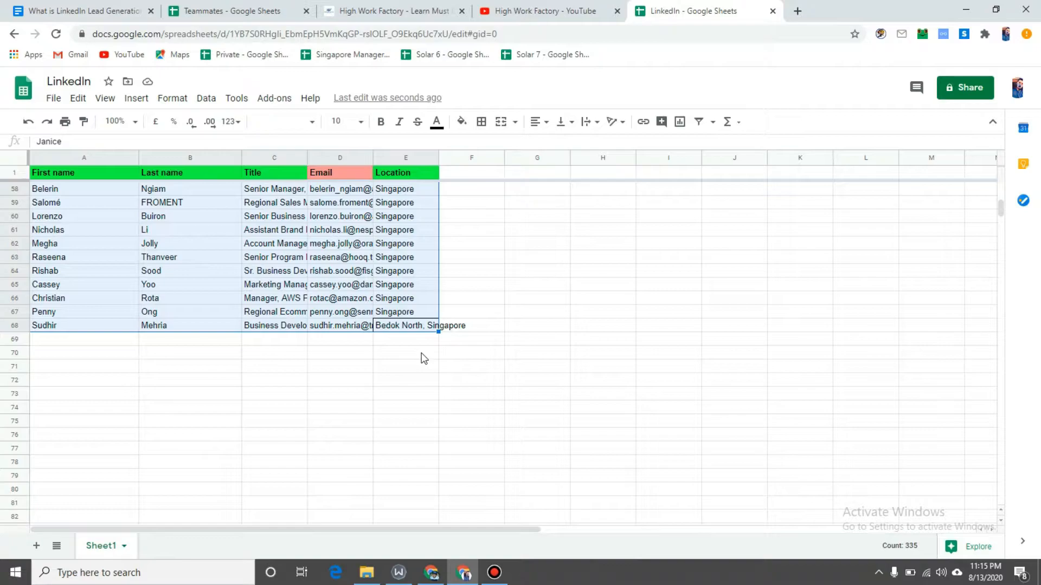
click(183, 342)
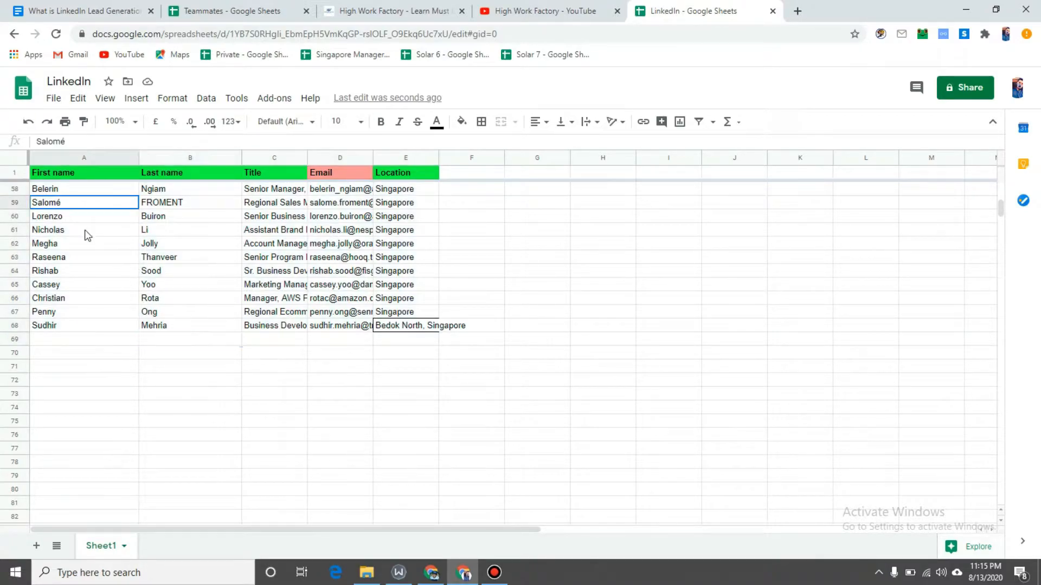
Copy range A59:F76 and paste it below the last lead, starting at cell A69.
drag(64, 206, 481, 437)
right_click(191, 254)
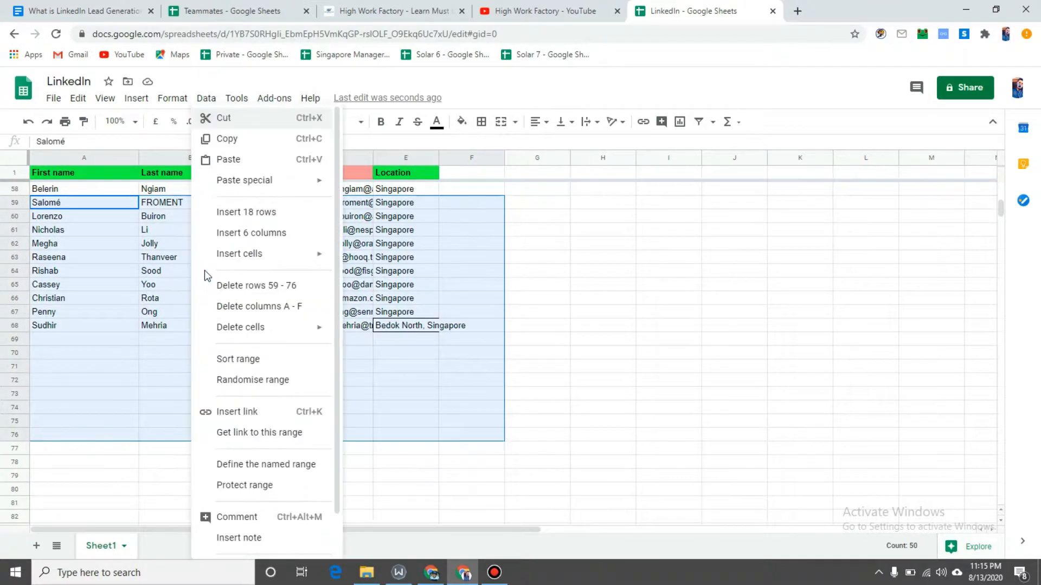
click(232, 140)
click(87, 342)
right_click(87, 342)
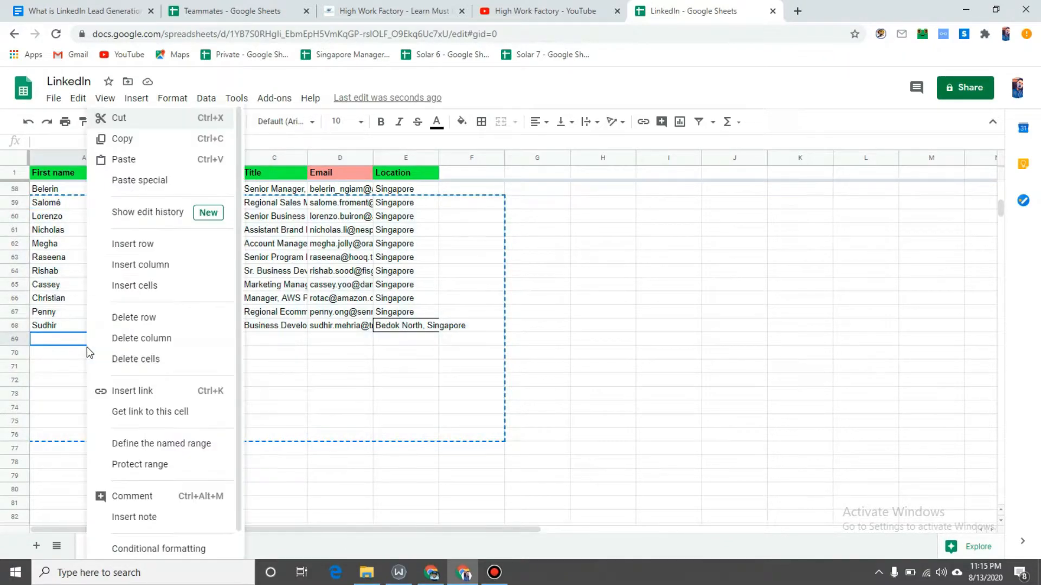
click(152, 160)
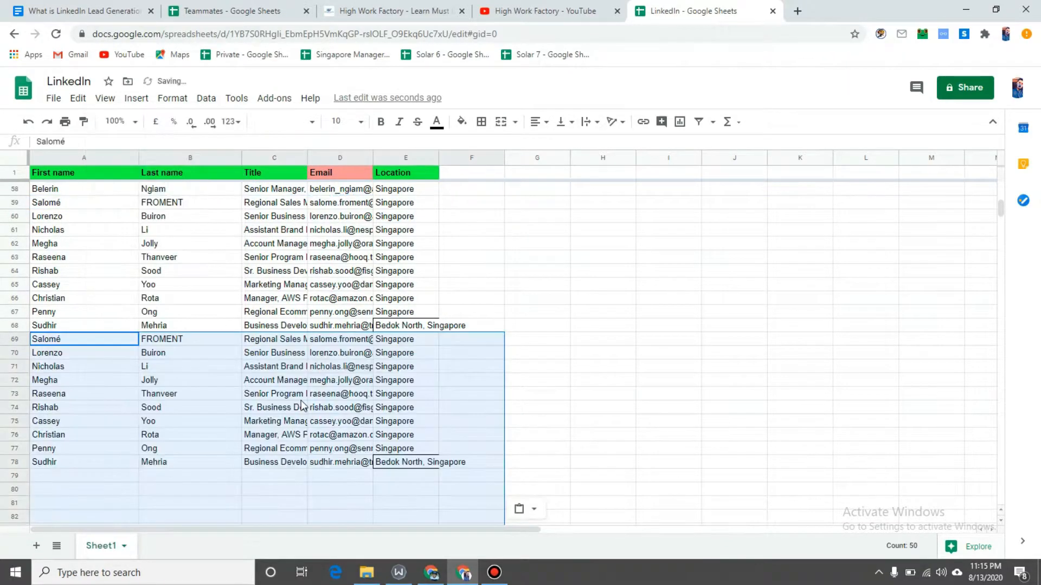
Inspect the newly pasted leads by highlighting rows 74, 70 and 73 individually.
click(292, 330)
click(15, 408)
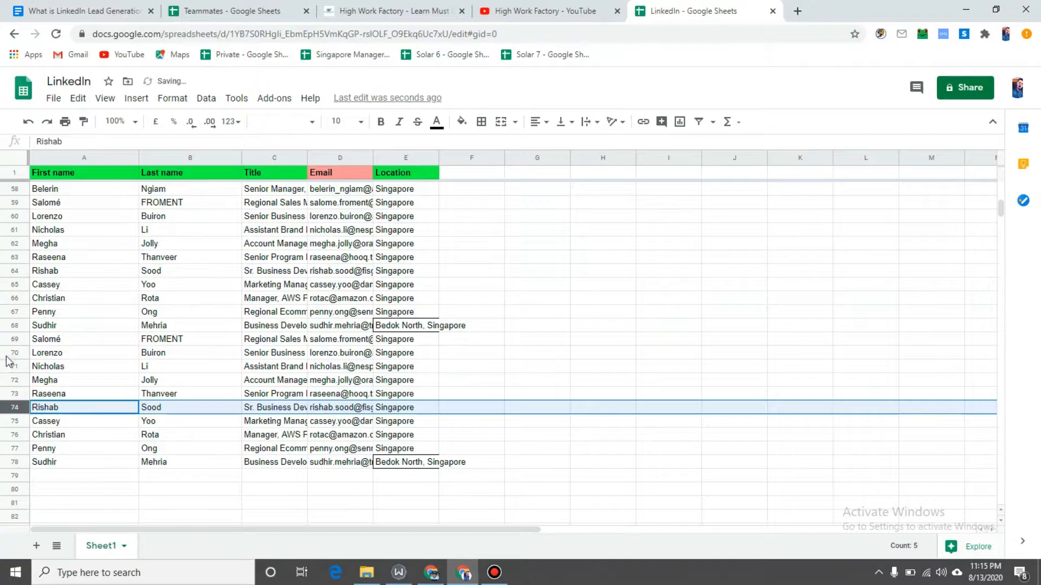
click(15, 353)
click(3, 393)
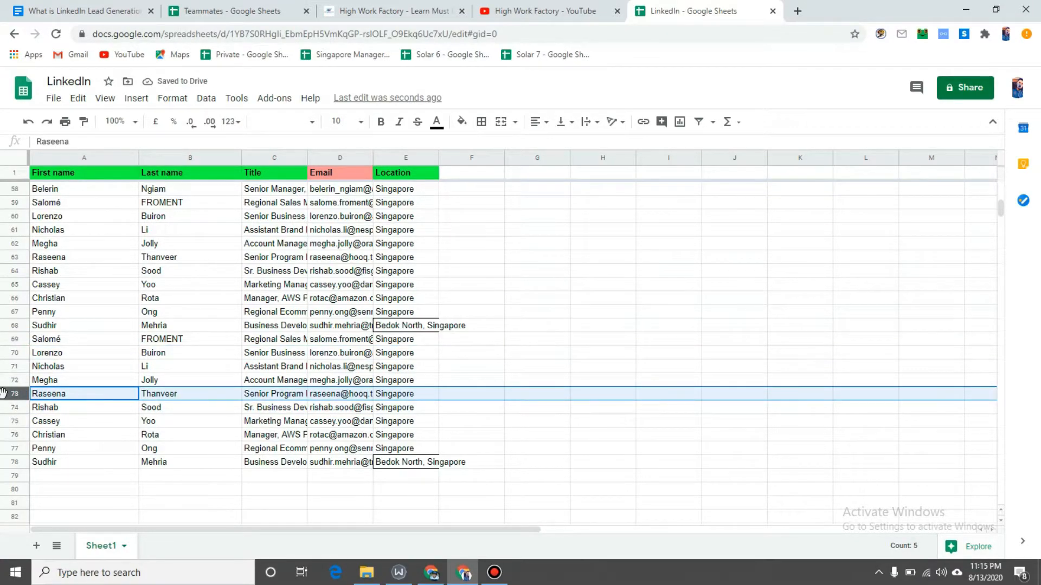
scroll(4, 400, up, 15)
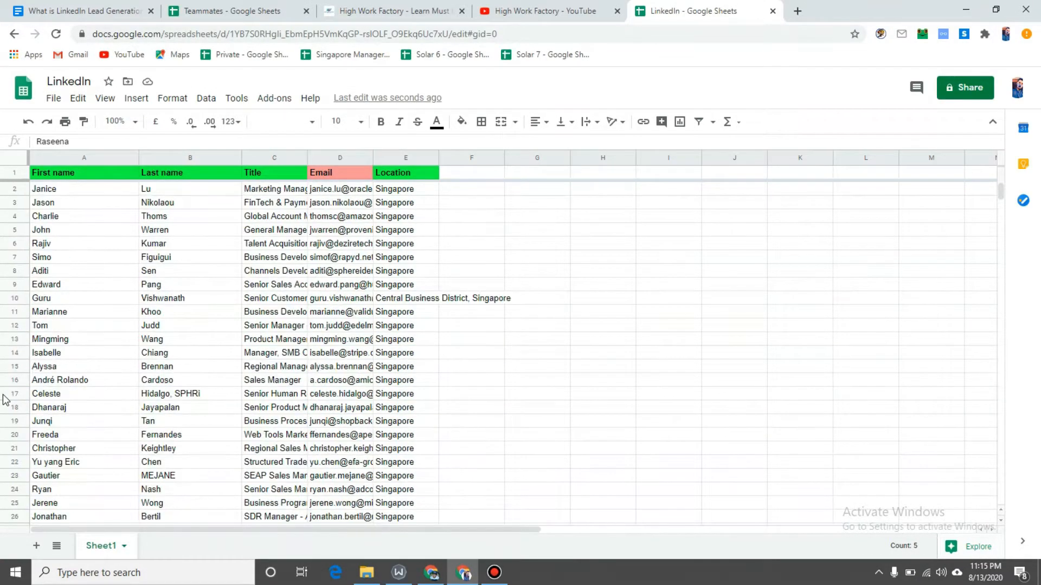
Select the whole lead table including its header row, starting from cell A1, and check the selection's extent.
click(74, 173)
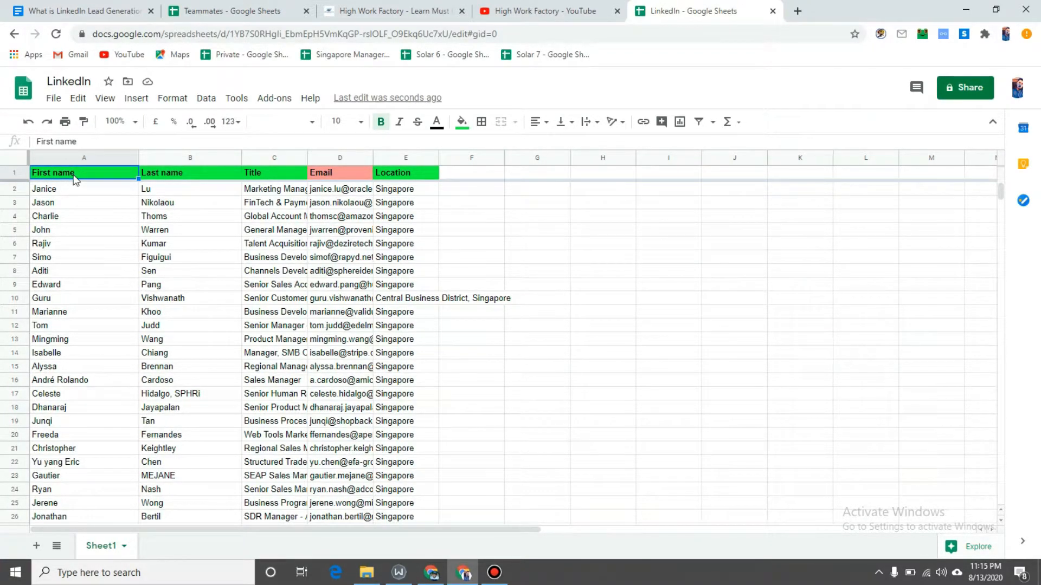
key(ctrl+a)
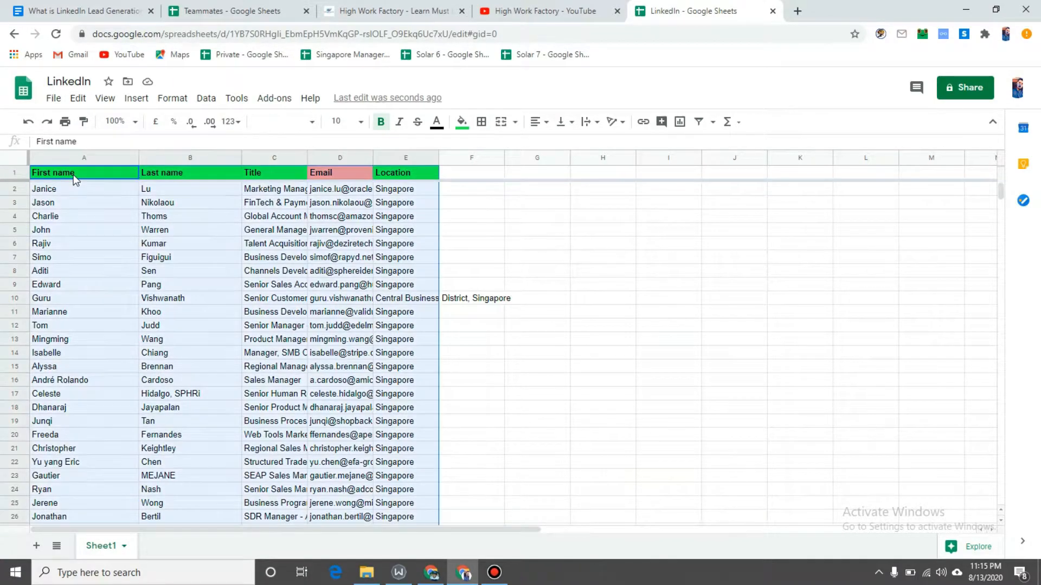
key(ctrl+a)
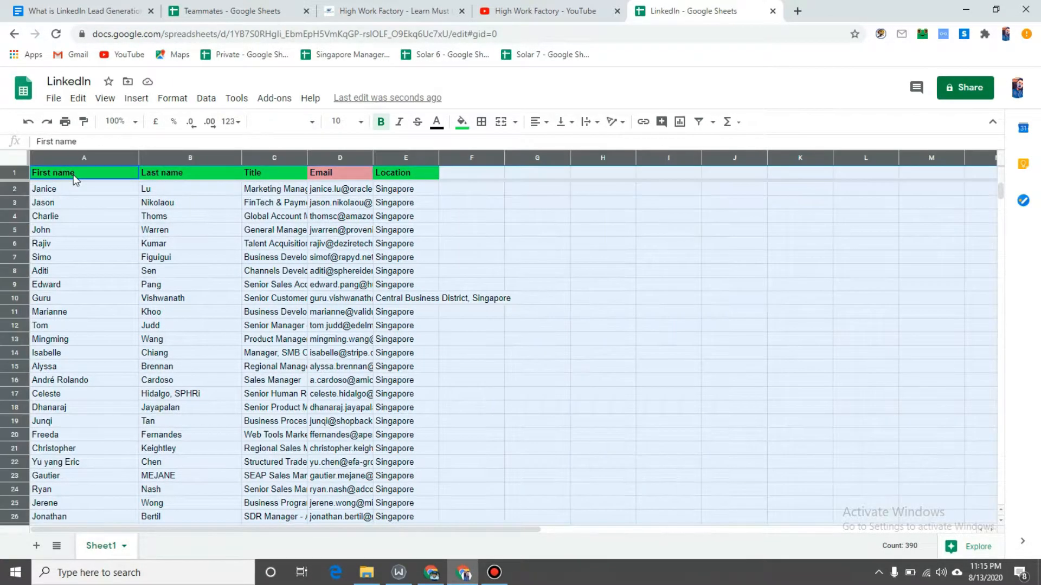
click(73, 175)
key(ctrl+a)
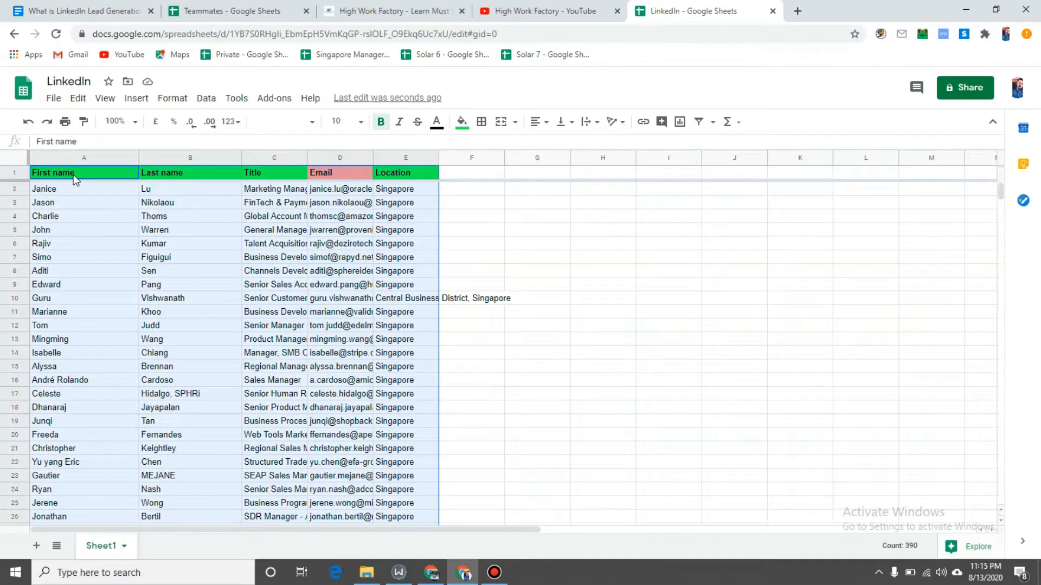
scroll(181, 271, down, 2)
scroll(182, 271, down, 12)
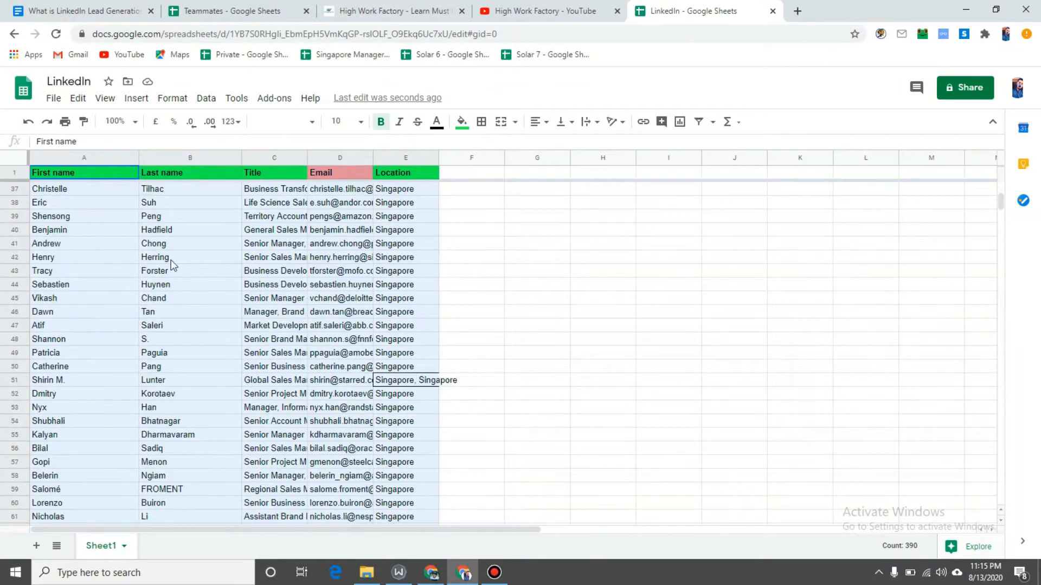
Remove duplicate rows from the selected lead table, marking the data as having a header row and analysing all five columns.
scroll(227, 257, down, 4)
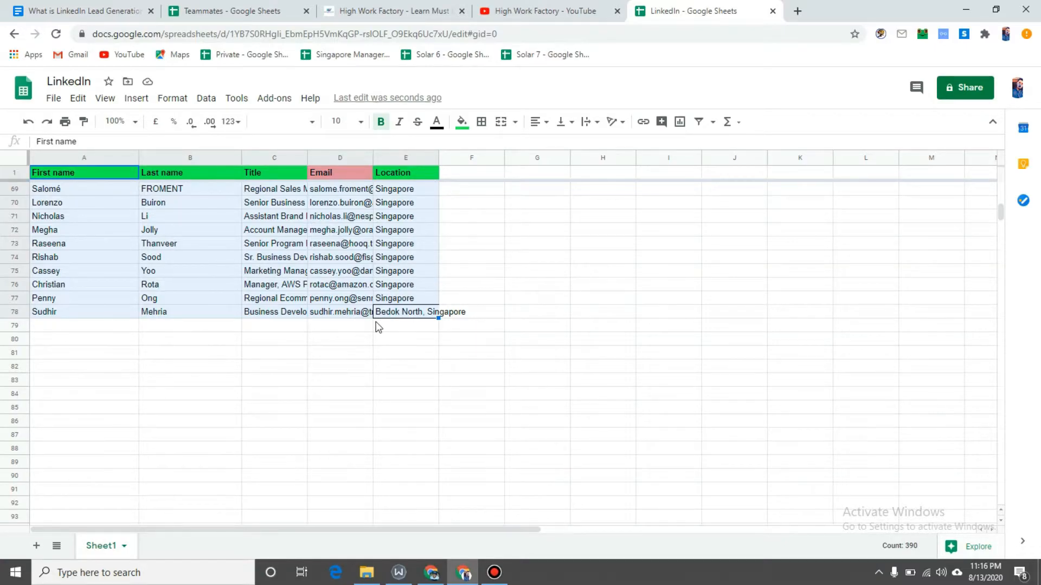
scroll(378, 327, up, 17)
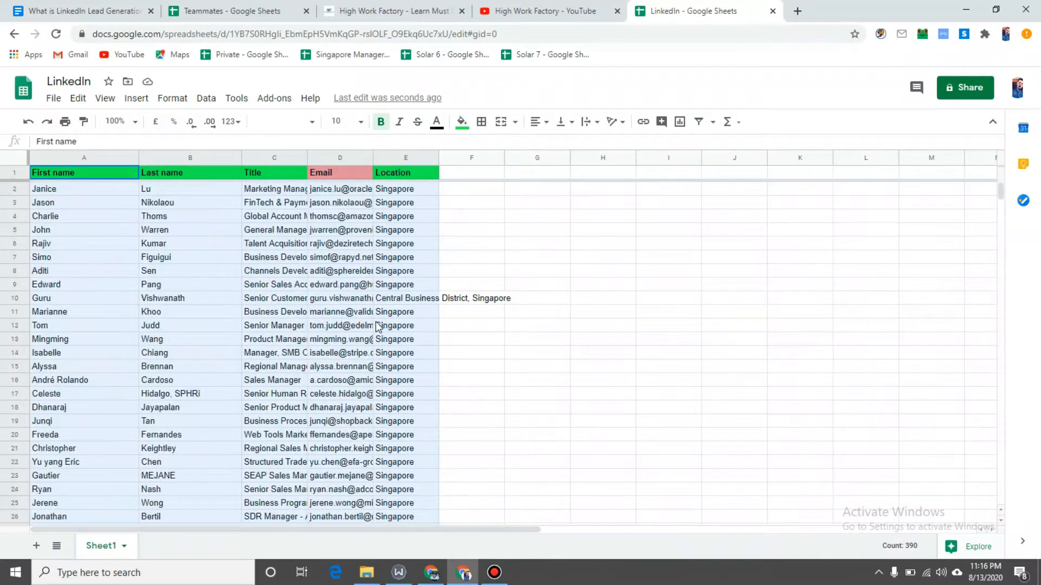
click(206, 98)
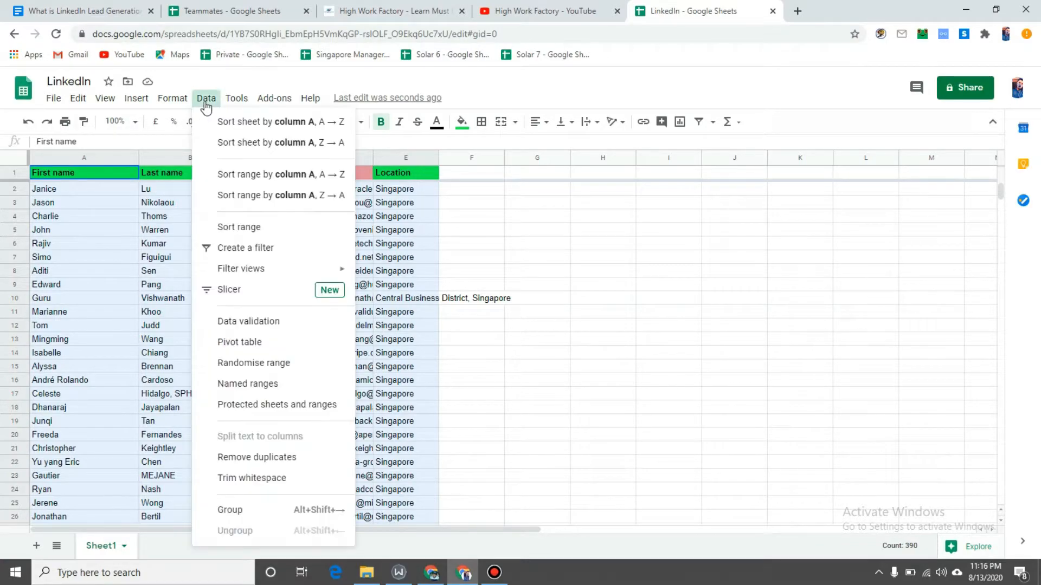
click(291, 458)
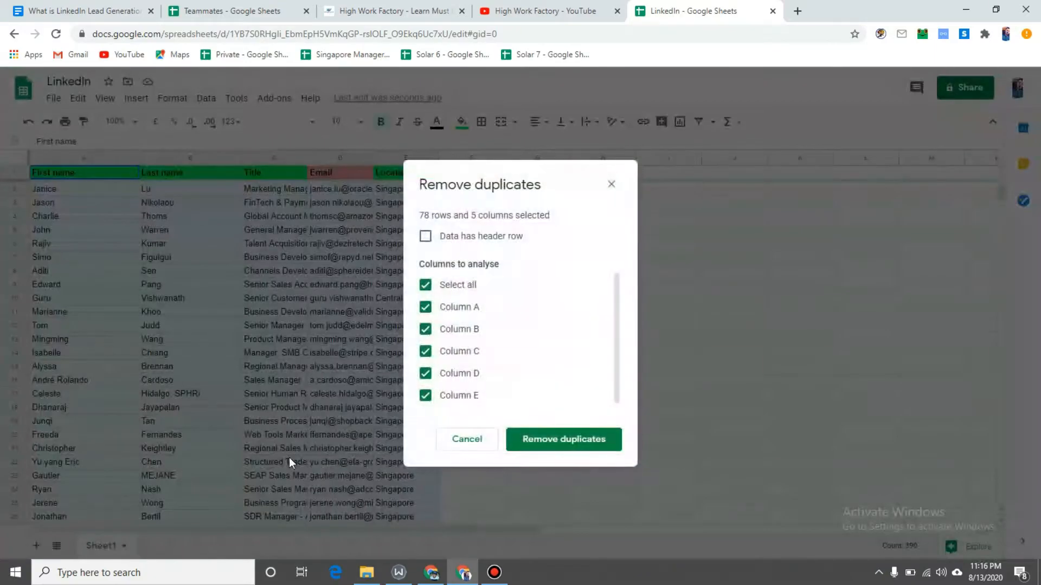
click(426, 238)
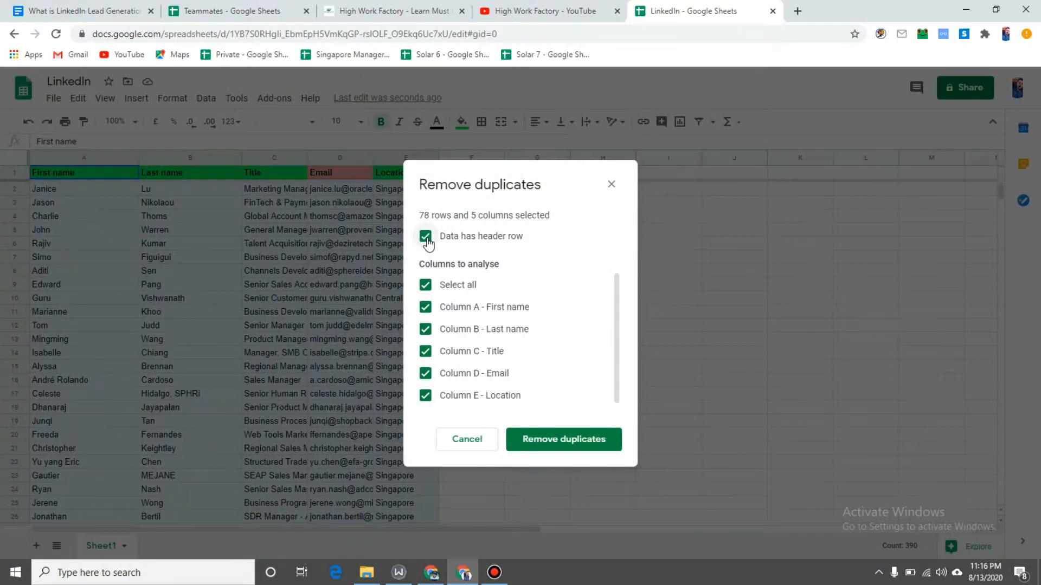
click(567, 442)
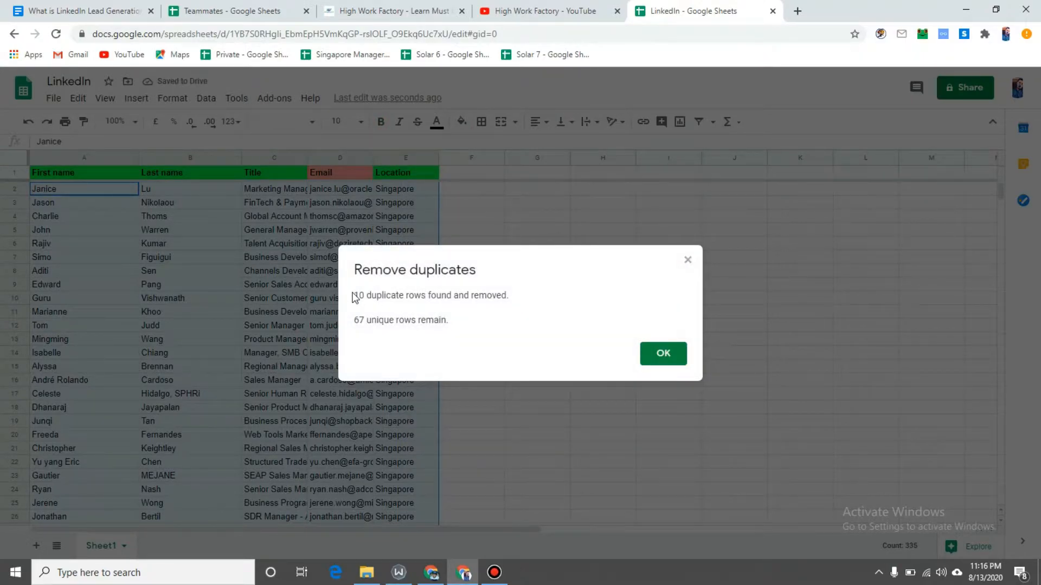
drag(505, 302, 481, 304)
click(514, 302)
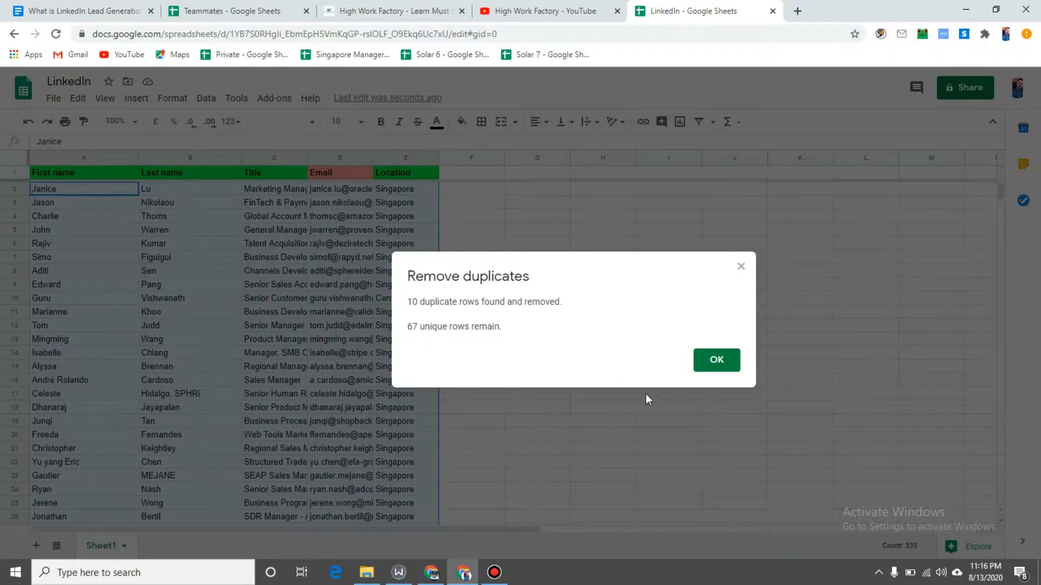
click(725, 366)
Check the remaining leads from the first row down to the last entry for leftover duplicates.
scroll(220, 301, down, 12)
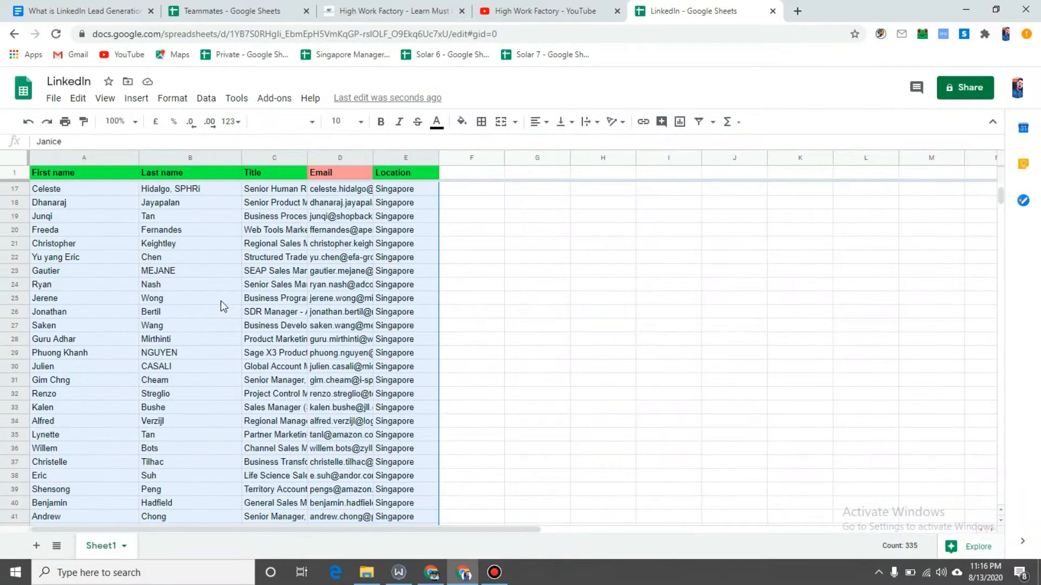
scroll(220, 301, down, 7)
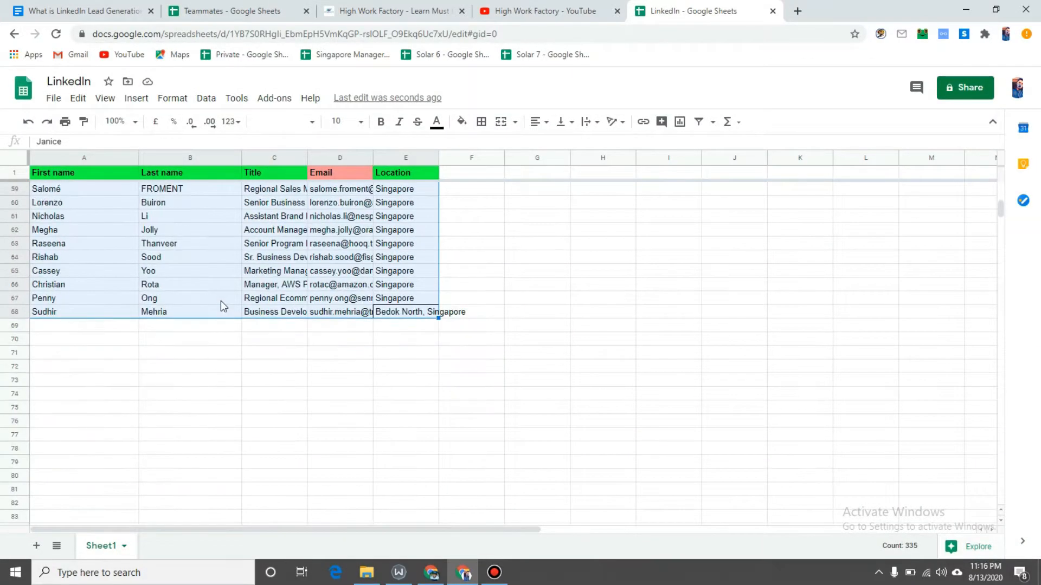
click(64, 331)
scroll(119, 349, up, 14)
scroll(122, 350, up, 5)
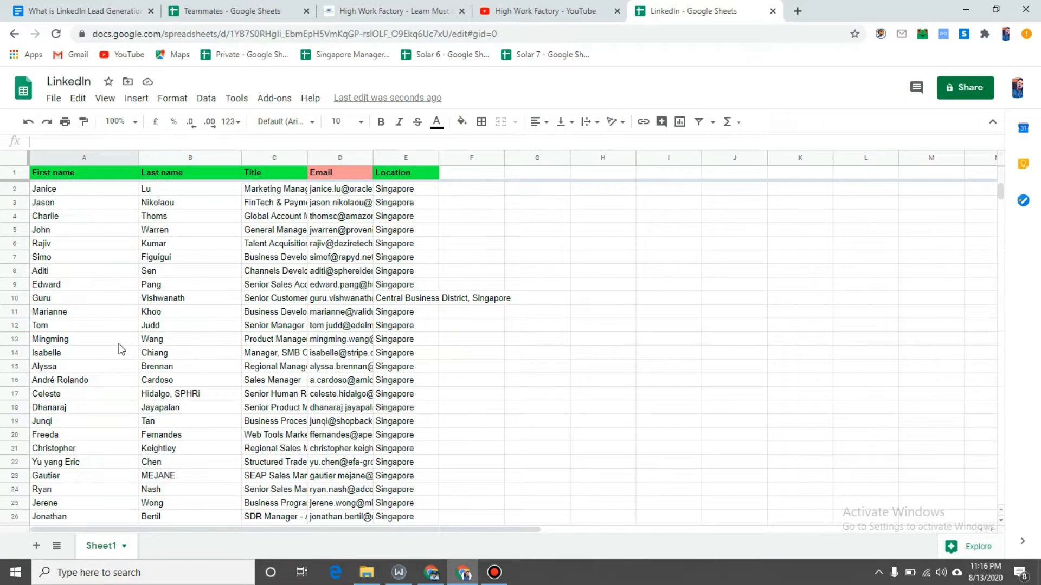
scroll(245, 323, down, 1)
scroll(249, 323, up, 1)
scroll(337, 244, down, 12)
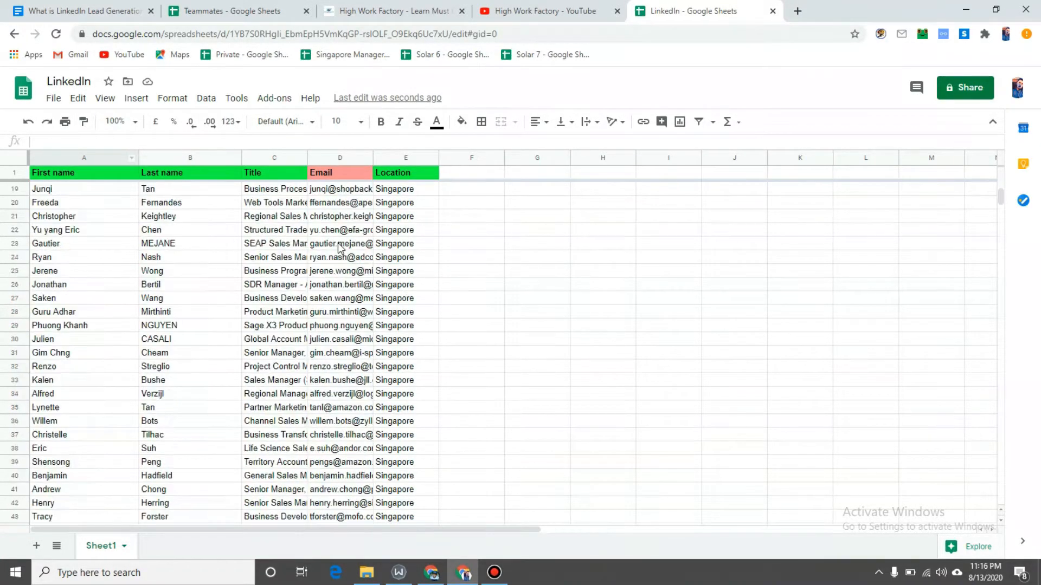
scroll(340, 247, down, 10)
scroll(98, 284, up, 12)
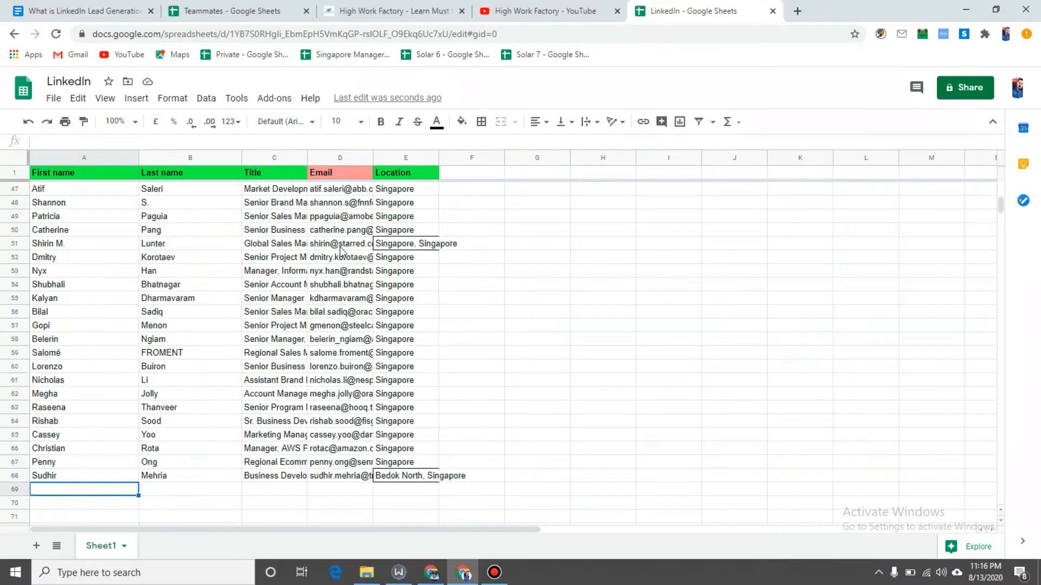
Make the leads from row 44 down bold across columns A to F and set their font size to 36.
drag(86, 261, 454, 421)
scroll(455, 418, up, 3)
scroll(454, 420, up, 5)
click(381, 121)
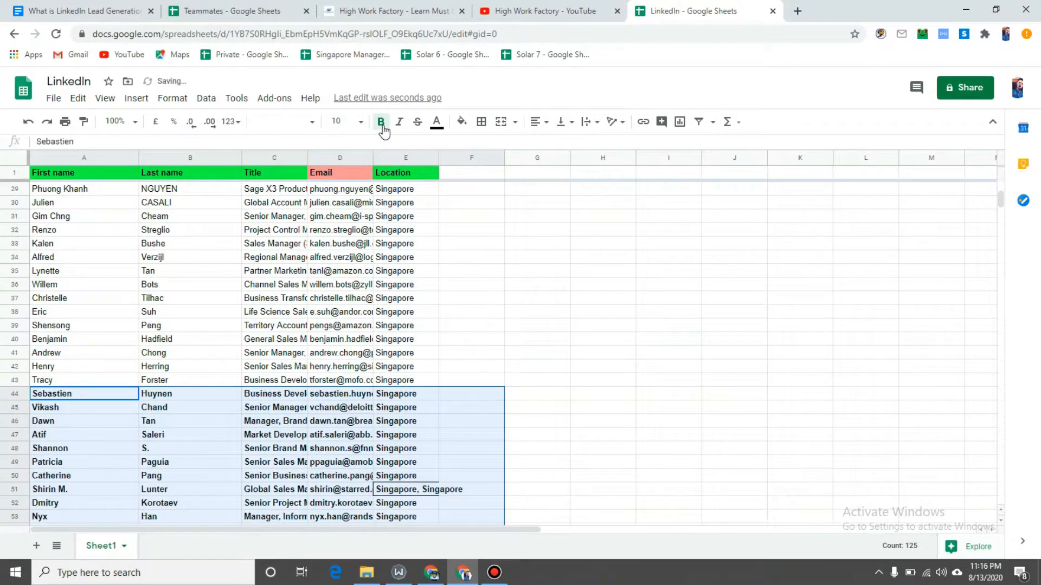
click(349, 123)
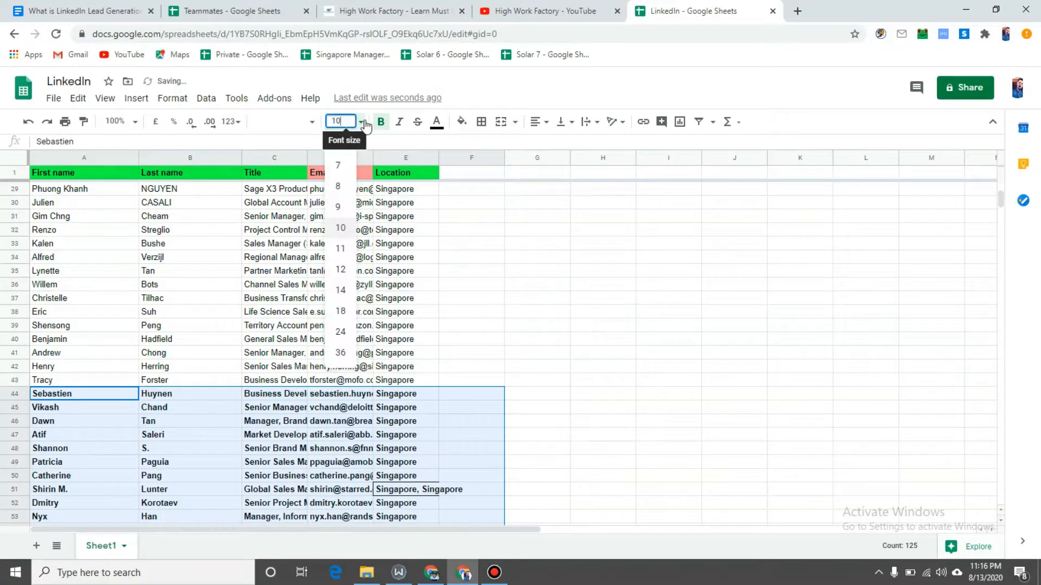
click(346, 357)
scroll(544, 253, down, 2)
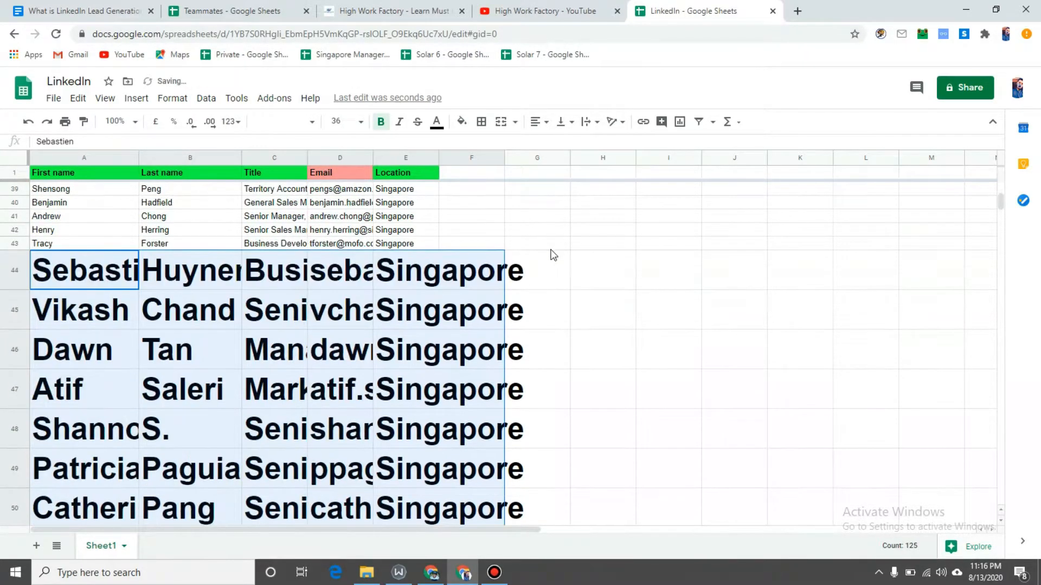
Compare the formatting of the leads at the start of the table with the rows from 44 down, highlighting both ranges.
click(543, 248)
scroll(552, 325, up, 2)
scroll(200, 265, up, 7)
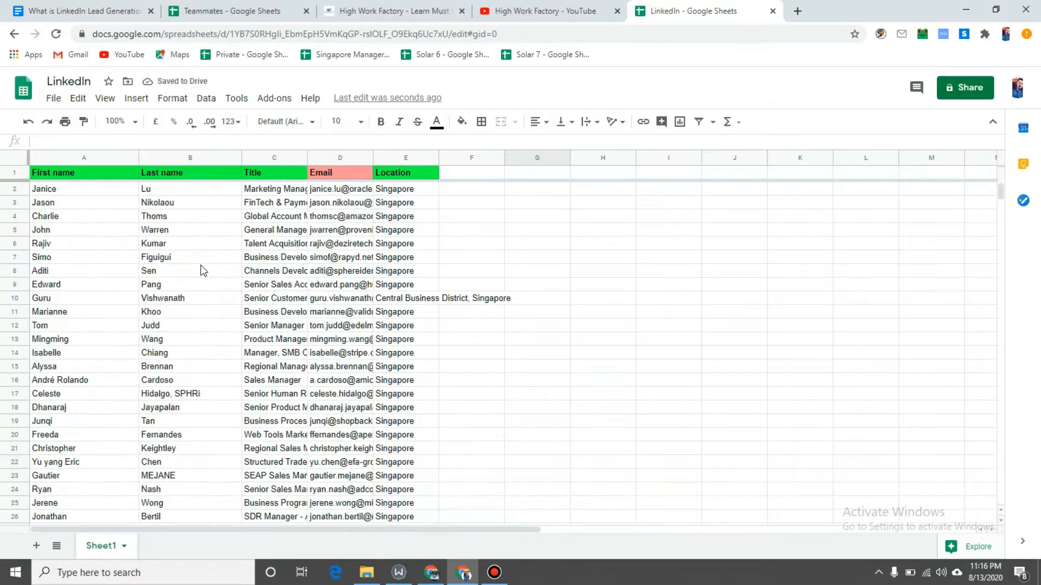
drag(70, 190, 508, 274)
click(596, 297)
drag(100, 304, 519, 499)
scroll(520, 500, up, 12)
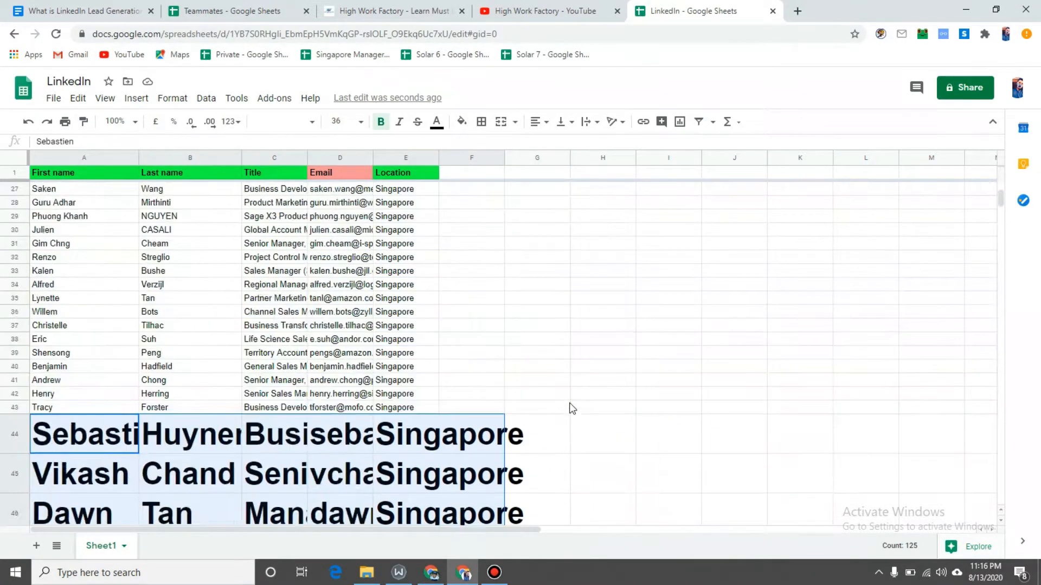
scroll(193, 308, up, 10)
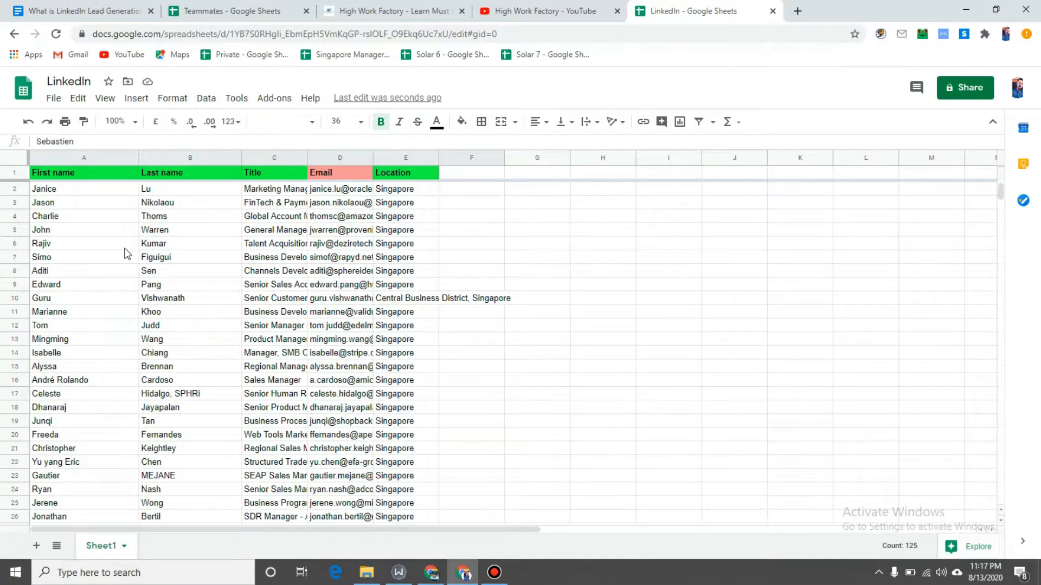
Apply the format of cell A2 to all lead rows across columns A to J with Paint format.
click(64, 194)
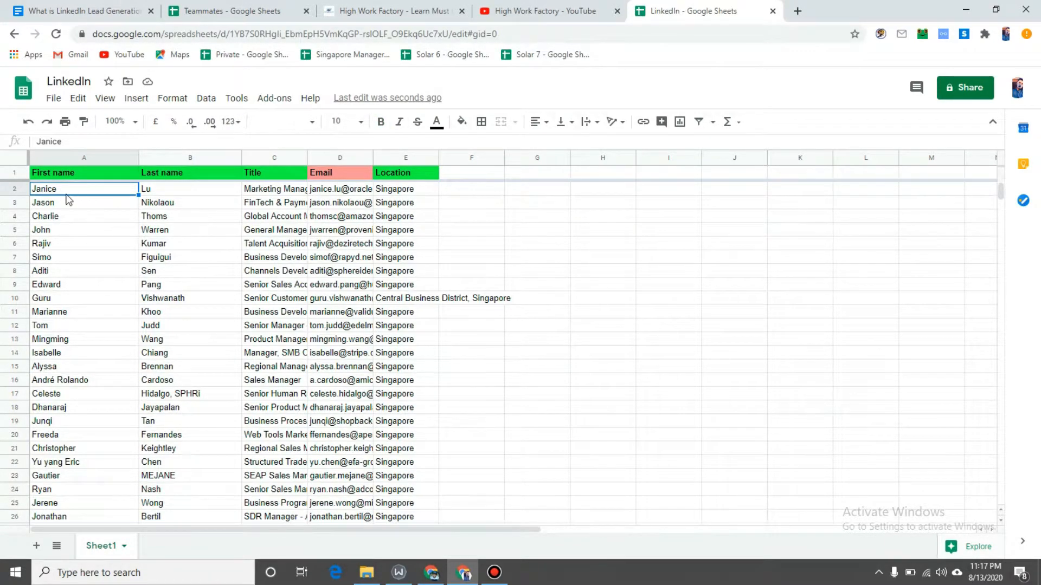
scroll(239, 275, down, 15)
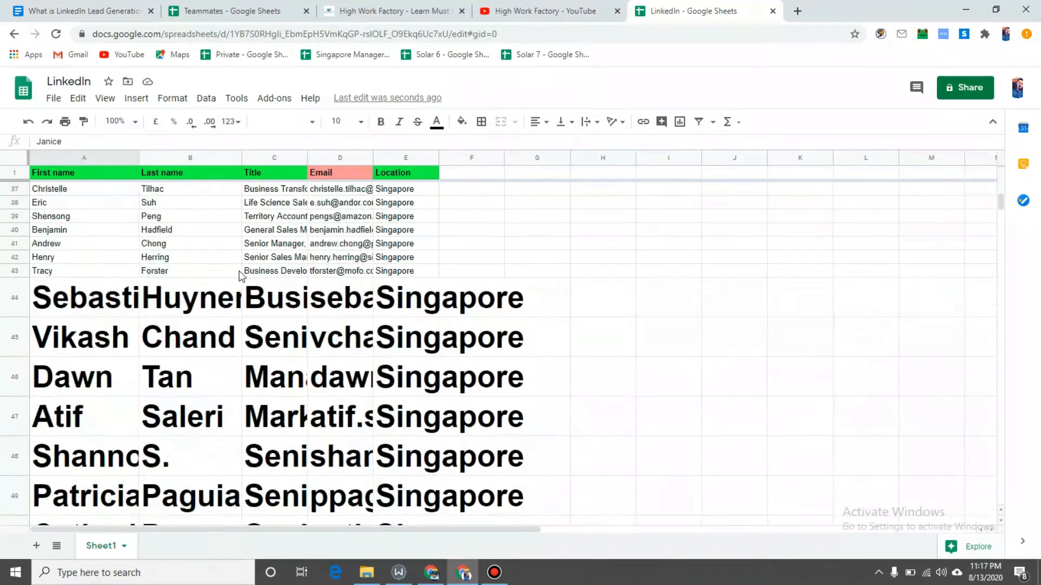
scroll(245, 284, up, 5)
scroll(245, 284, up, 10)
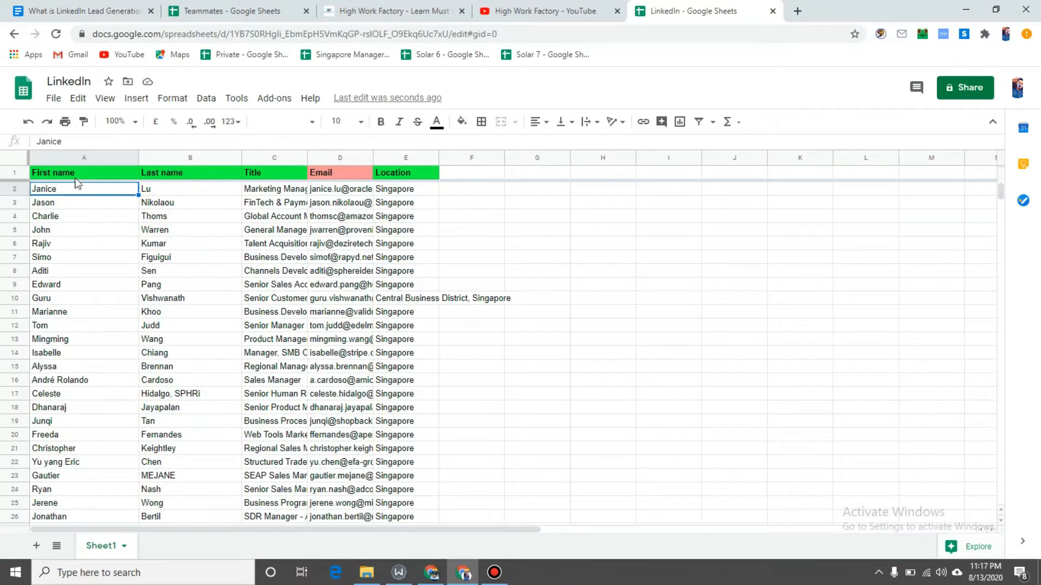
click(84, 122)
mouse_move(93, 187)
mouse_down()
mouse_move(152, 263)
mouse_move(341, 428)
mouse_move(428, 522)
mouse_move(466, 525)
mouse_move(488, 545)
mouse_move(504, 550)
mouse_move(671, 416)
mouse_move(704, 415)
mouse_up()
scroll(705, 415, up, 10)
scroll(705, 421, up, 4)
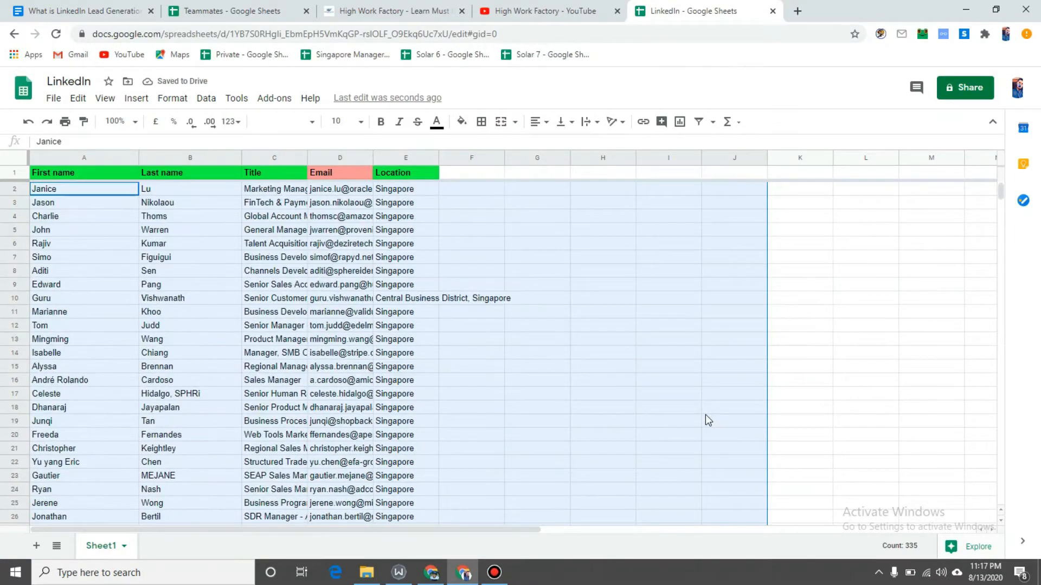
Examine the formatting of the leads down to the last entry, highlighting row 68.
click(236, 244)
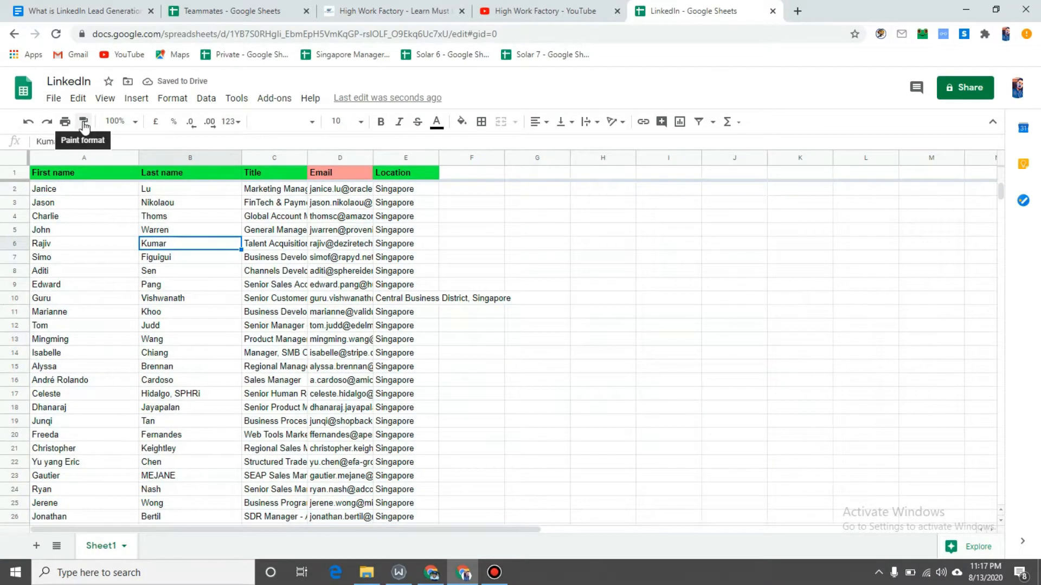
click(64, 190)
scroll(407, 344, down, 20)
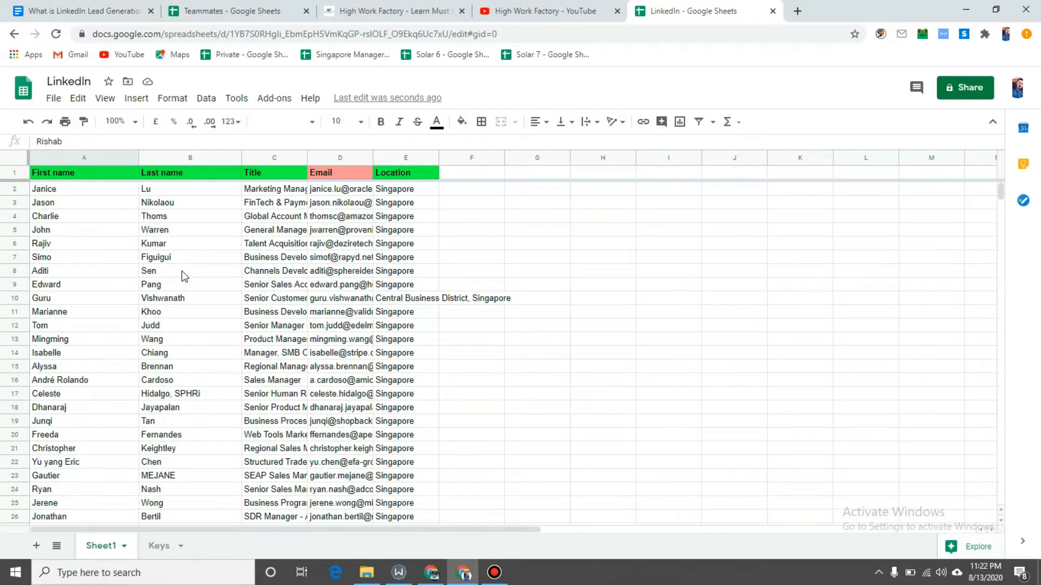
scroll(181, 271, down, 15)
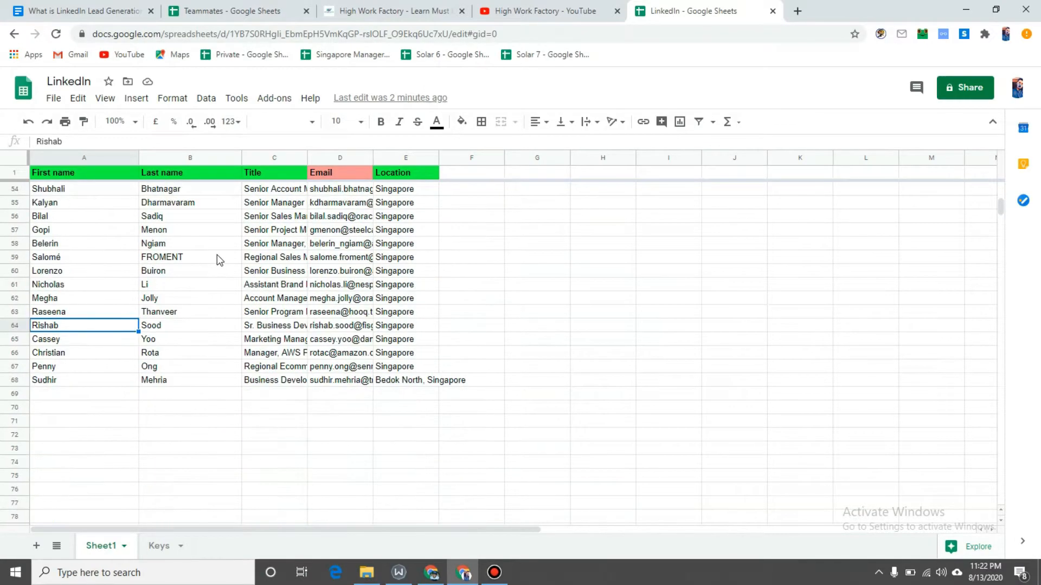
click(14, 380)
scroll(215, 366, up, 10)
scroll(217, 373, up, 5)
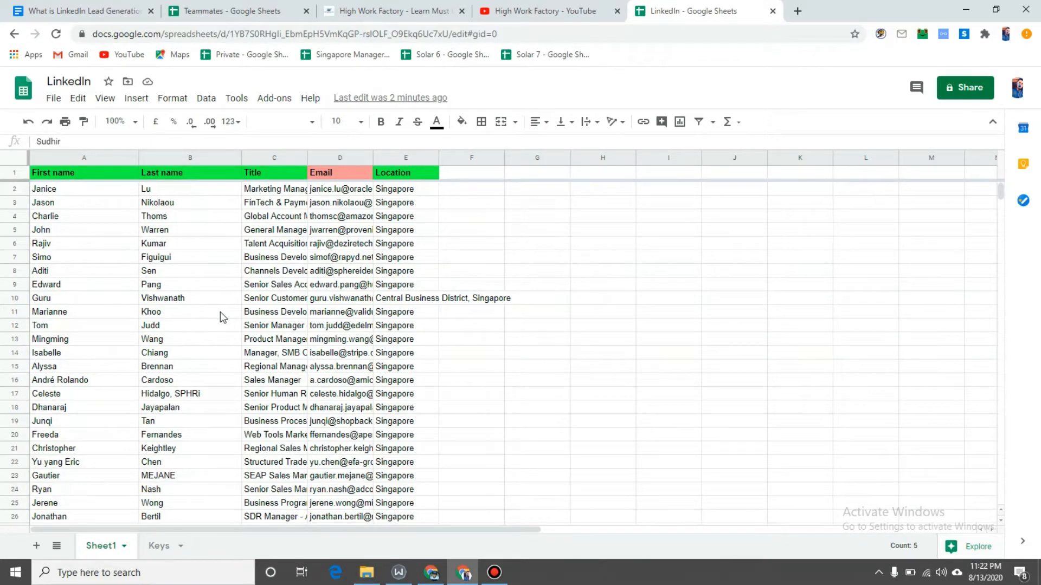
click(27, 126)
Copy the last lead's first name from cell A68 and paste it into cells D72, D73 and G73.
scroll(542, 379, down, 15)
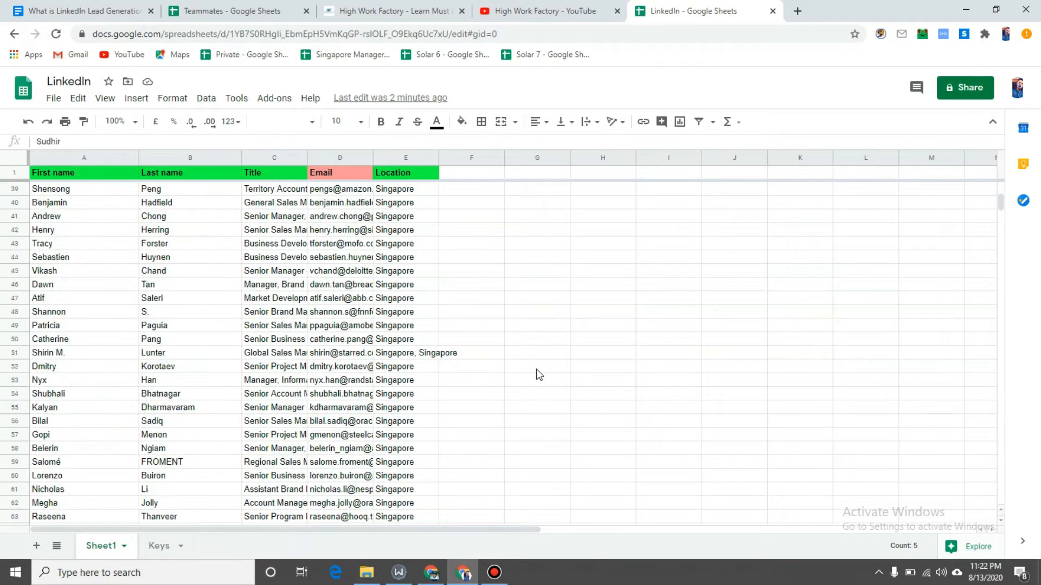
click(71, 243)
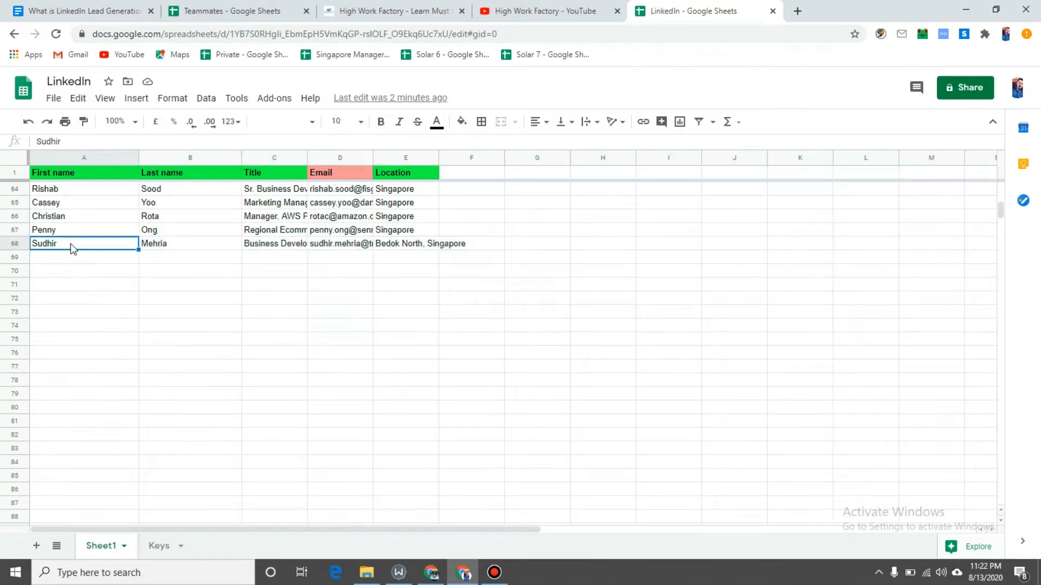
key(ctrl+c)
key(Down)
key(Right)
key(Right)
key(Down)
key(Down)
key(Down)
key(Right)
key(ctrl+v)
key(Left)
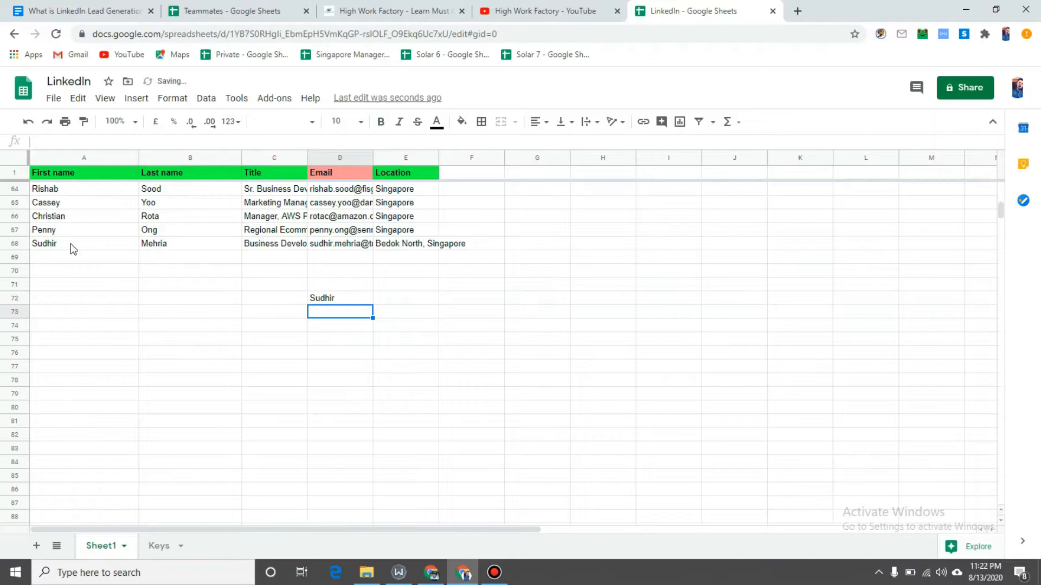
key(ctrl+v)
key(Right)
key(Right)
key(Right)
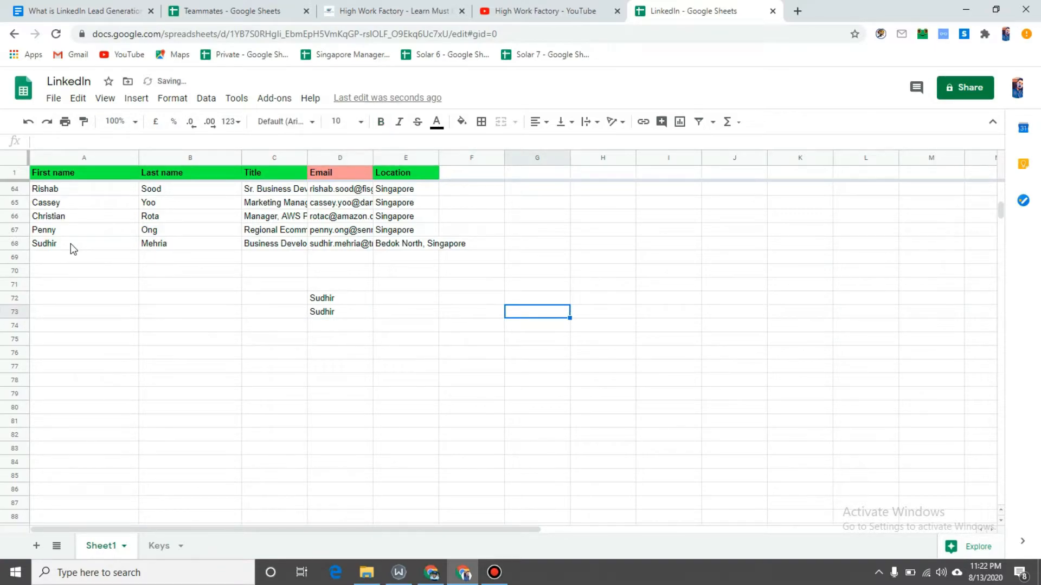
key(ctrl+v)
Undo the three pastes in cells G73, D73 and D72, one after another.
scroll(313, 409, up, 2)
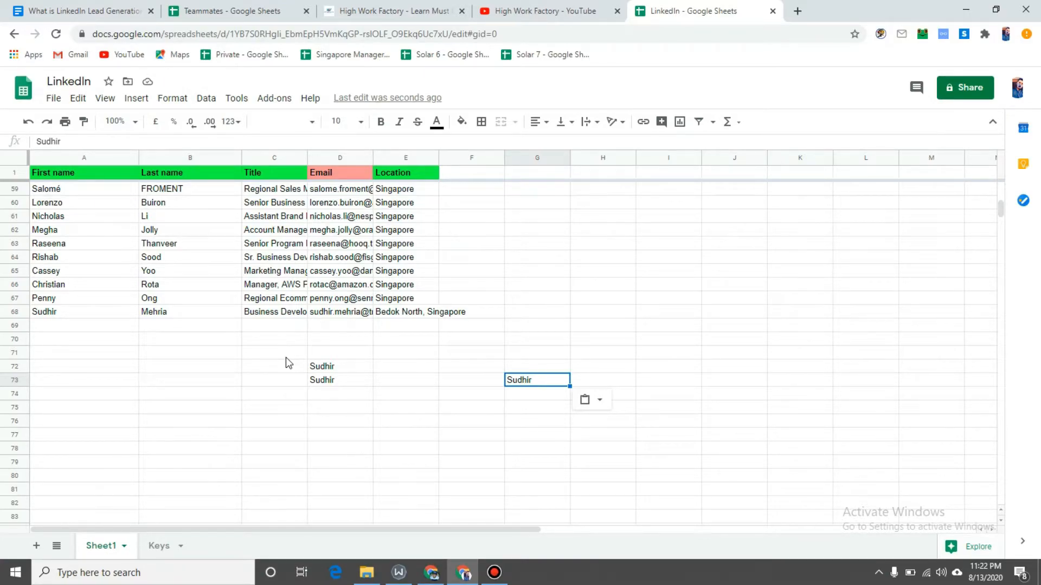
click(329, 284)
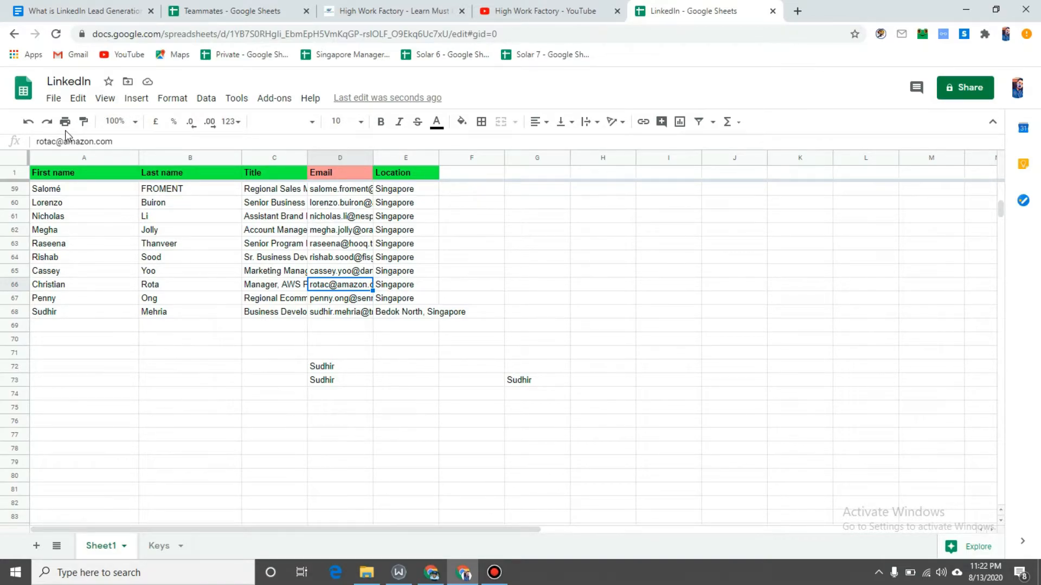
click(29, 123)
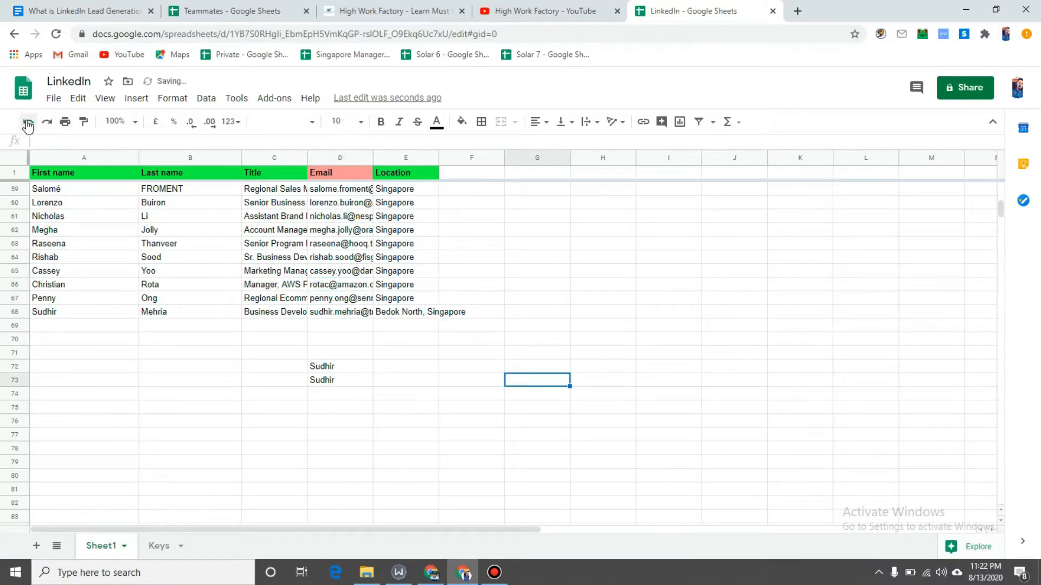
click(28, 123)
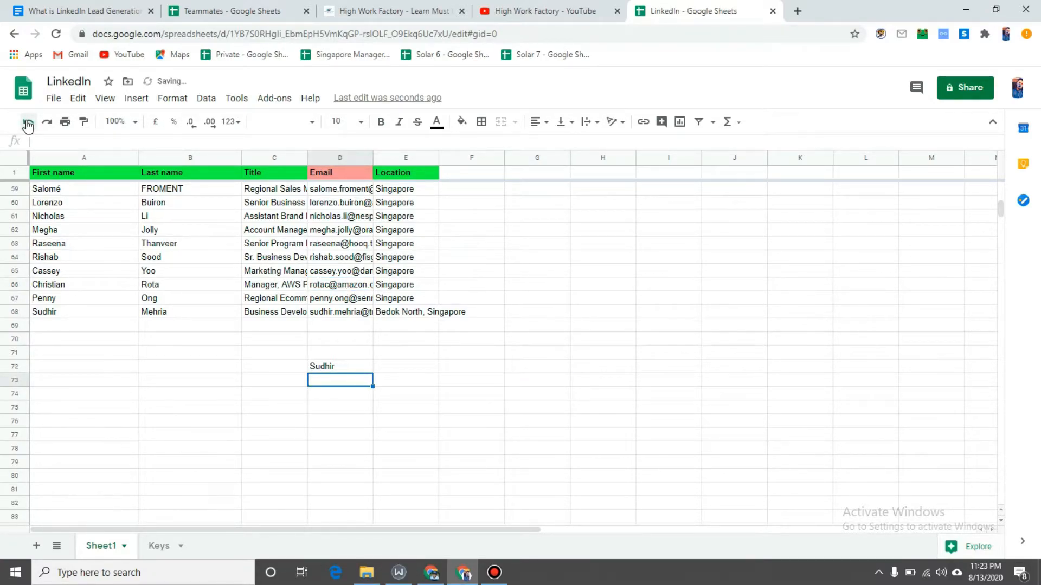
click(28, 124)
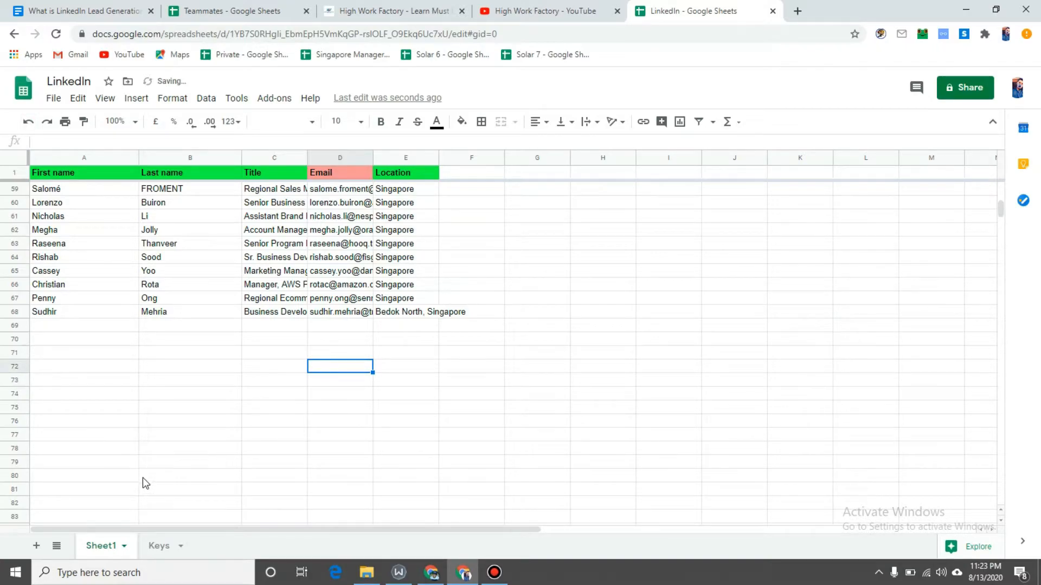
On the Keys sheet, enter "Undo" in cell B5 as the meaning of Ctrl+Z.
click(157, 557)
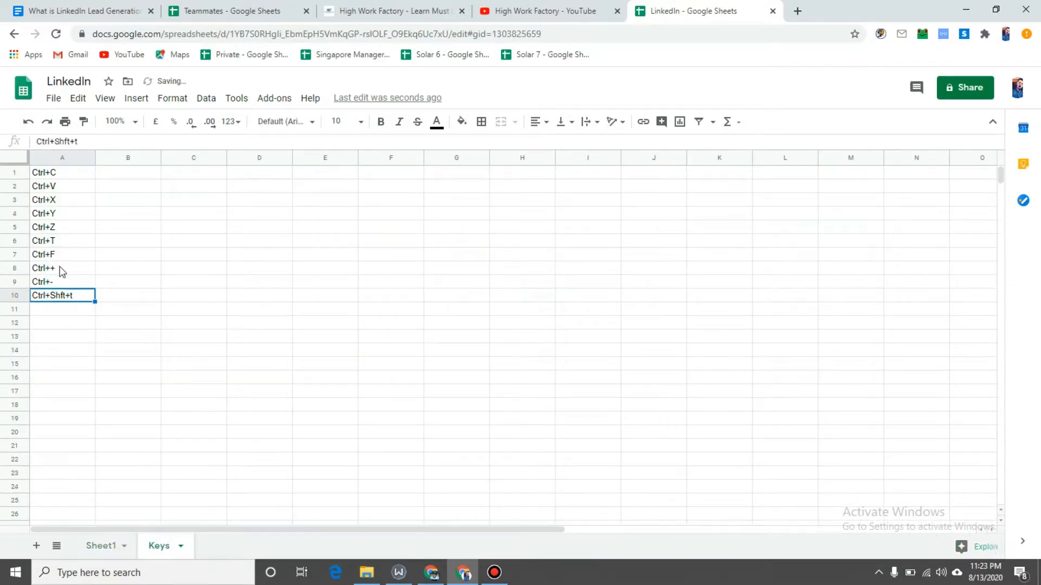
click(51, 230)
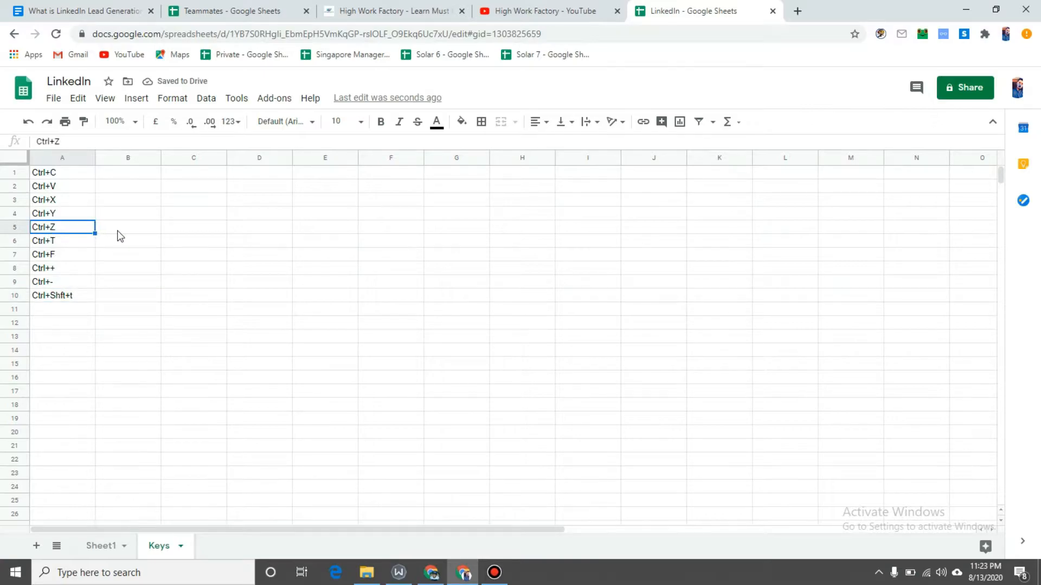
double_click(120, 230)
text(U)
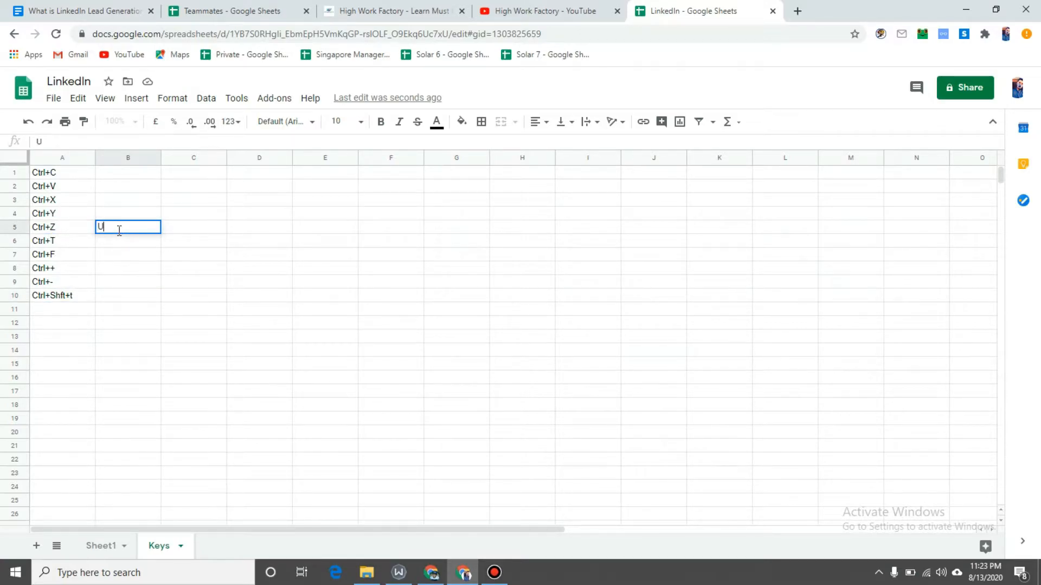
text(ndo)
key(Return)
Check Sheet1 and highlight row 5, the Ctrl+Z shortcut, on the Keys sheet.
click(104, 554)
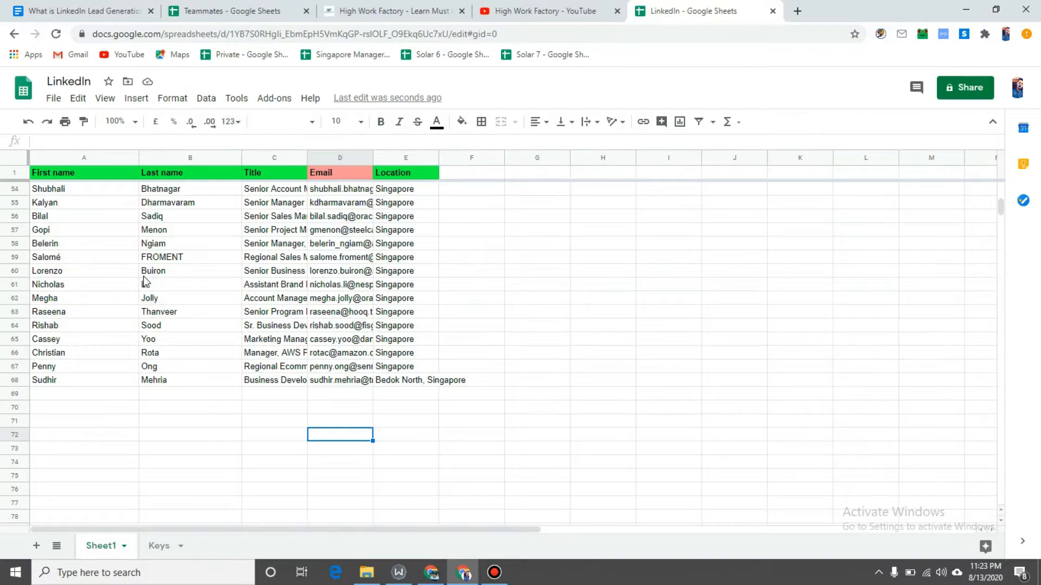
click(162, 548)
click(17, 237)
click(17, 228)
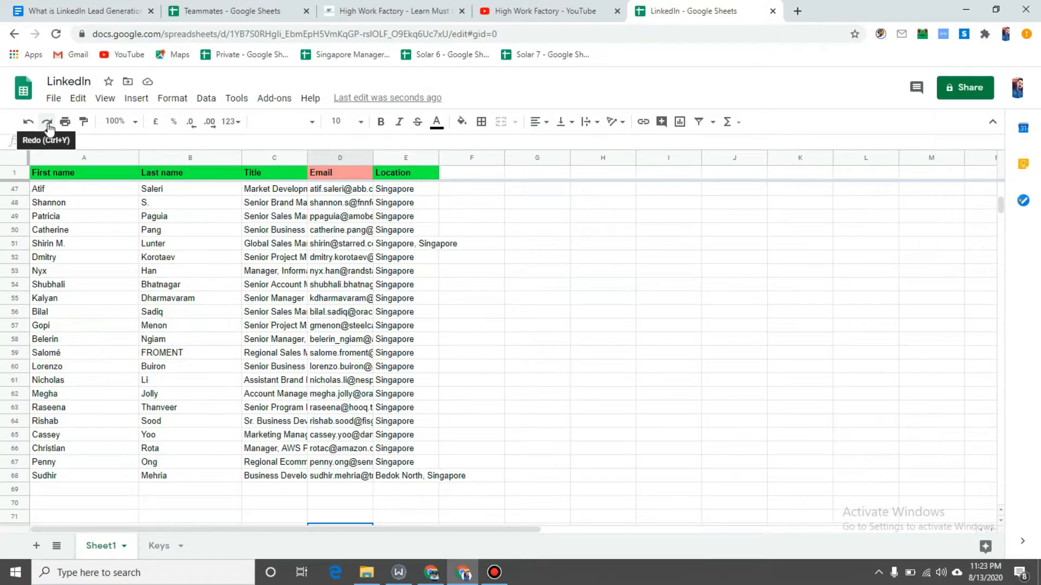
Paste "Undo" into cell D72 of Sheet1, below the last lead.
scroll(260, 337, down, 2)
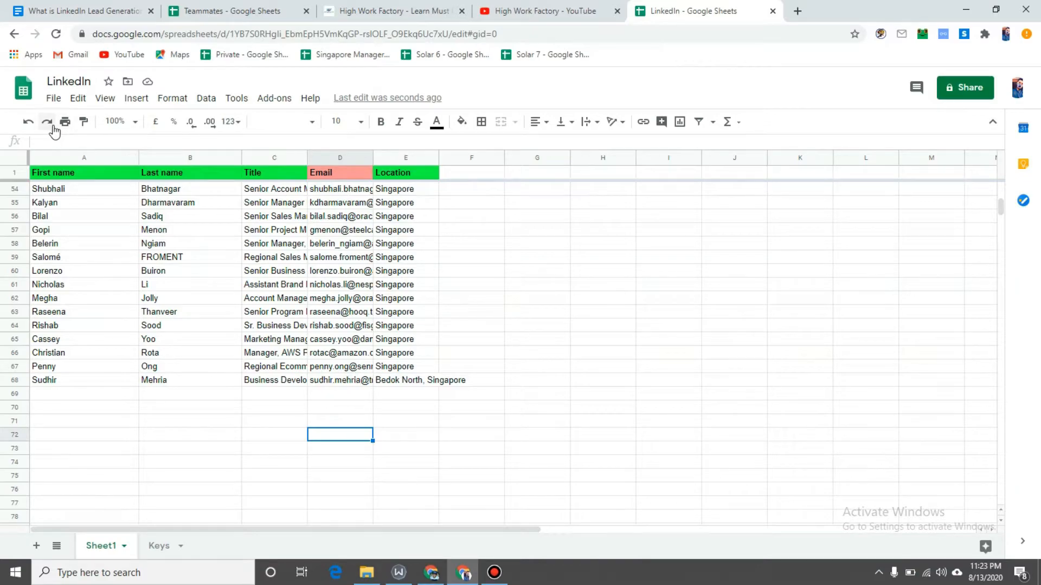
key(ctrl+v)
scroll(273, 330, down, 1)
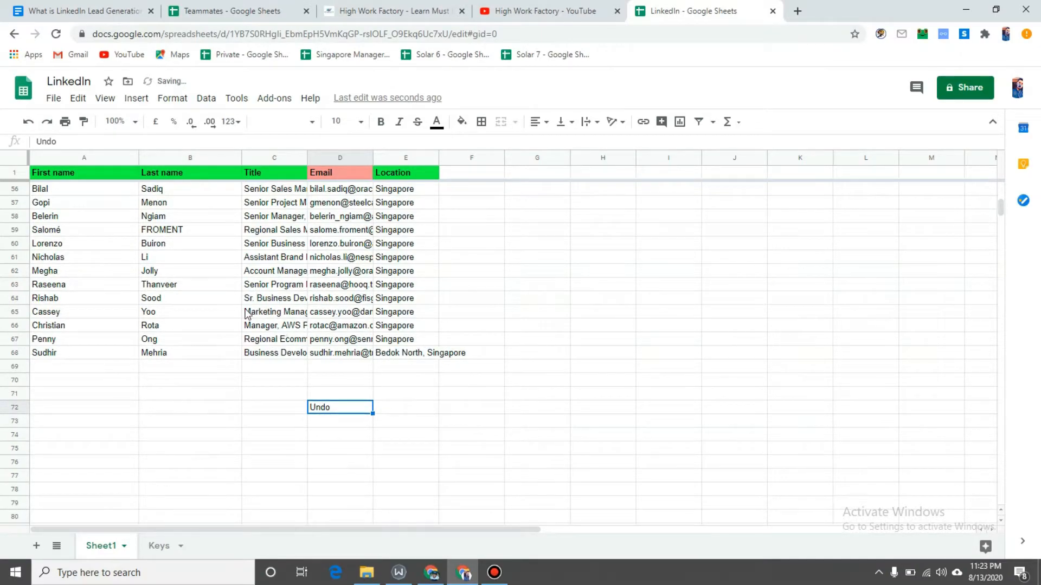
scroll(91, 276, up, 2)
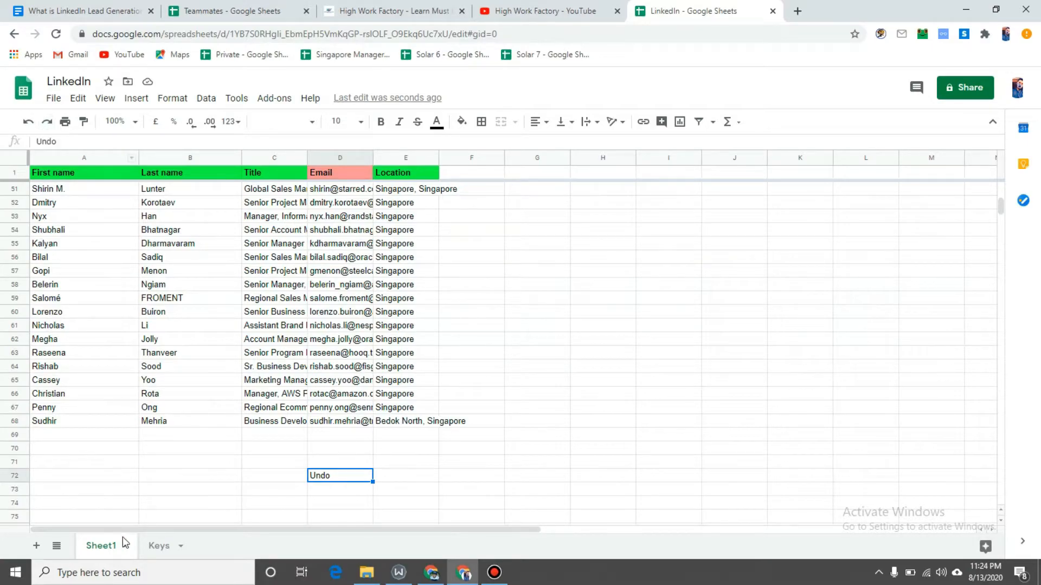
On the Keys sheet, enter "Redo" in cell B4 as the meaning of Ctrl+Y.
click(159, 546)
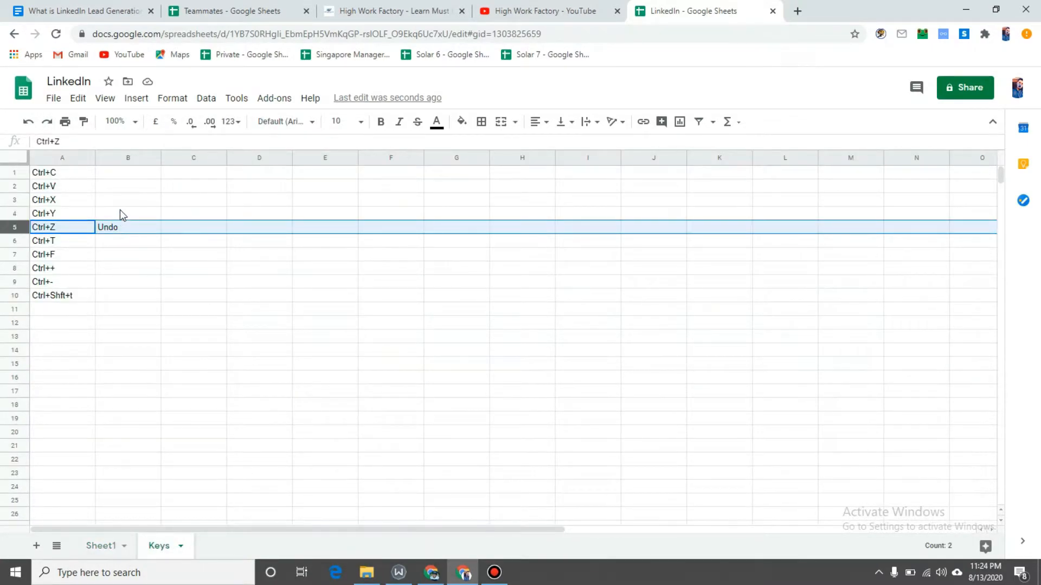
click(119, 211)
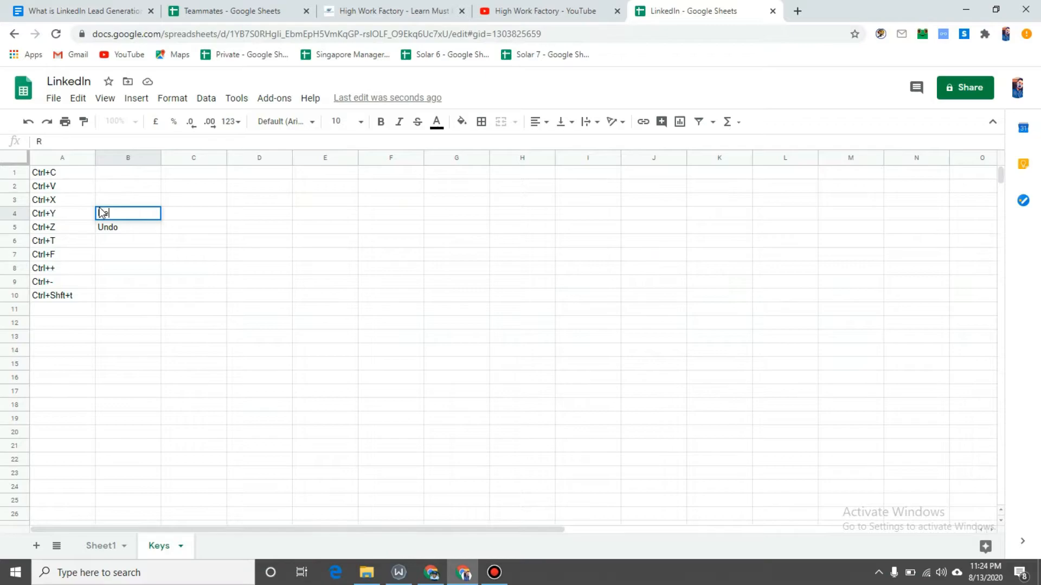
text(Redo)
key(Return)
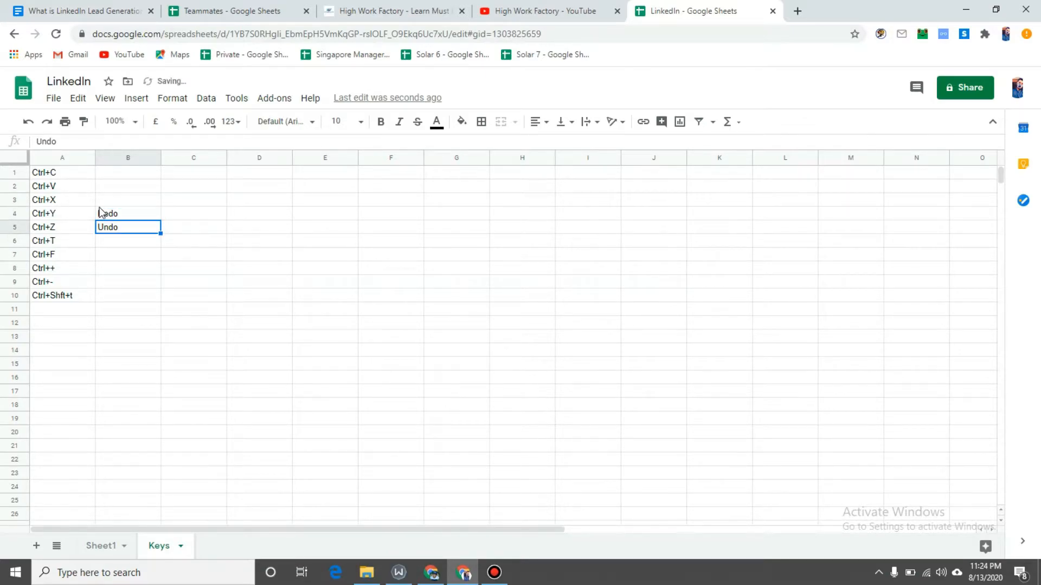
On Sheet1, make the location in cell E61 bold and set its font size to 11.
click(101, 546)
scroll(160, 325, up, 4)
scroll(153, 305, down, 2)
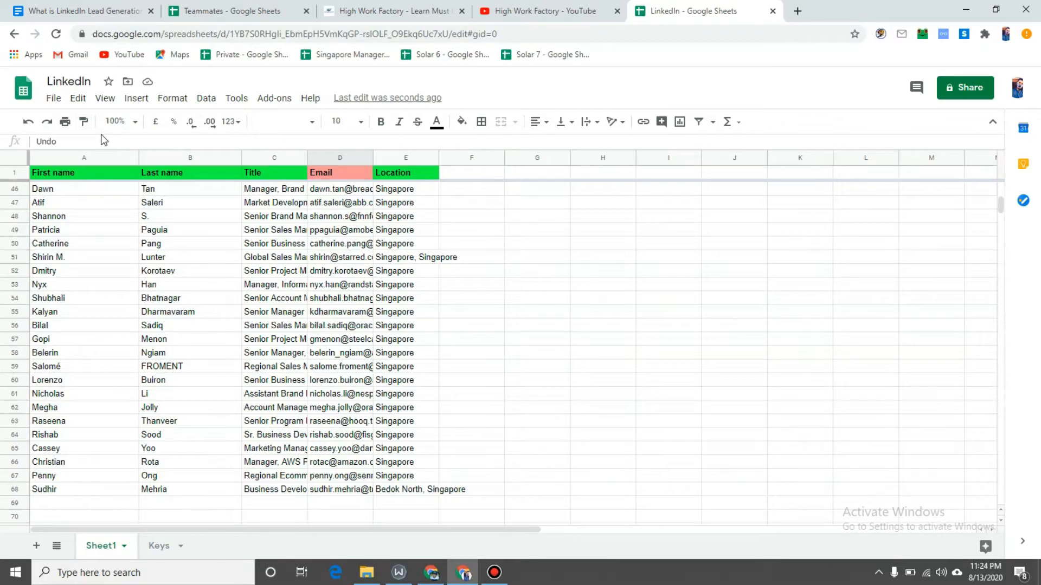
scroll(151, 373, down, 1)
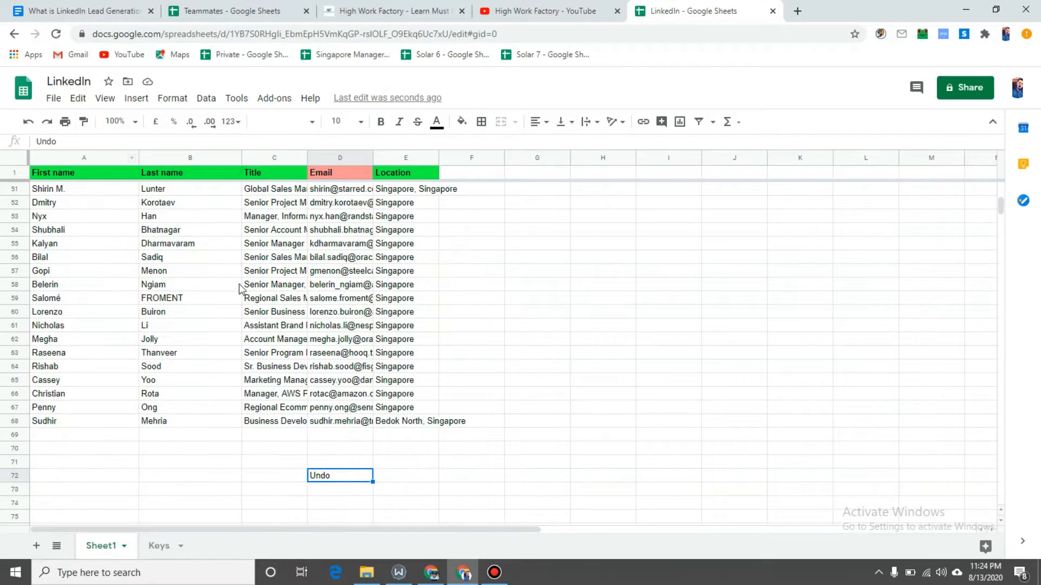
click(398, 329)
click(381, 122)
click(340, 122)
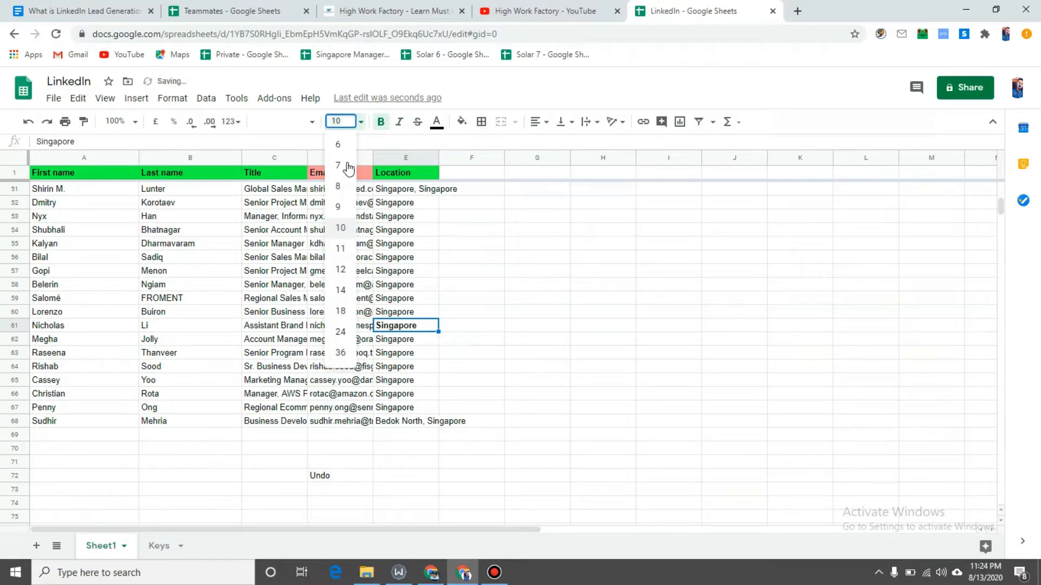
click(341, 249)
click(471, 270)
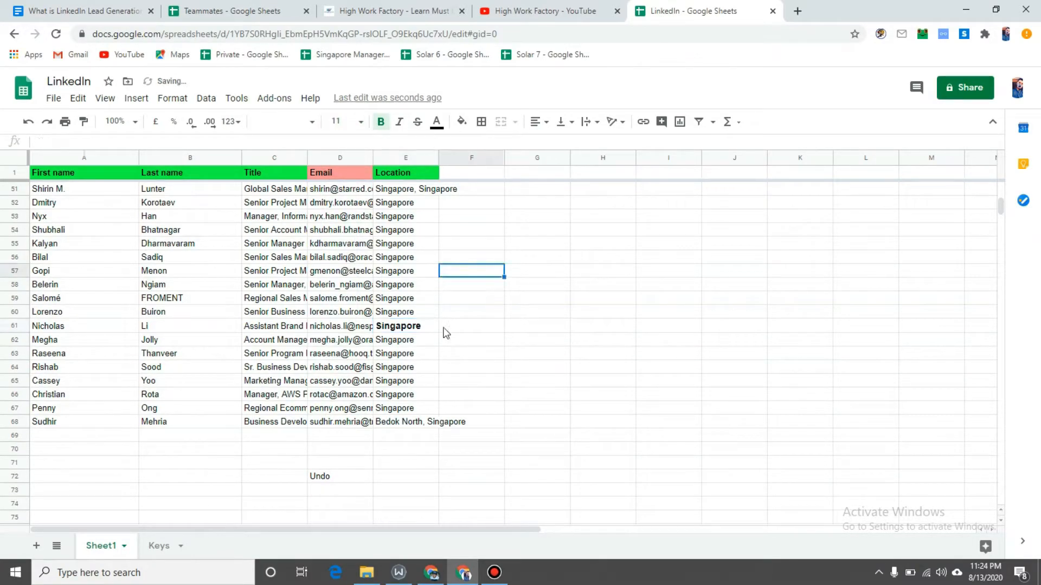
click(398, 328)
click(510, 326)
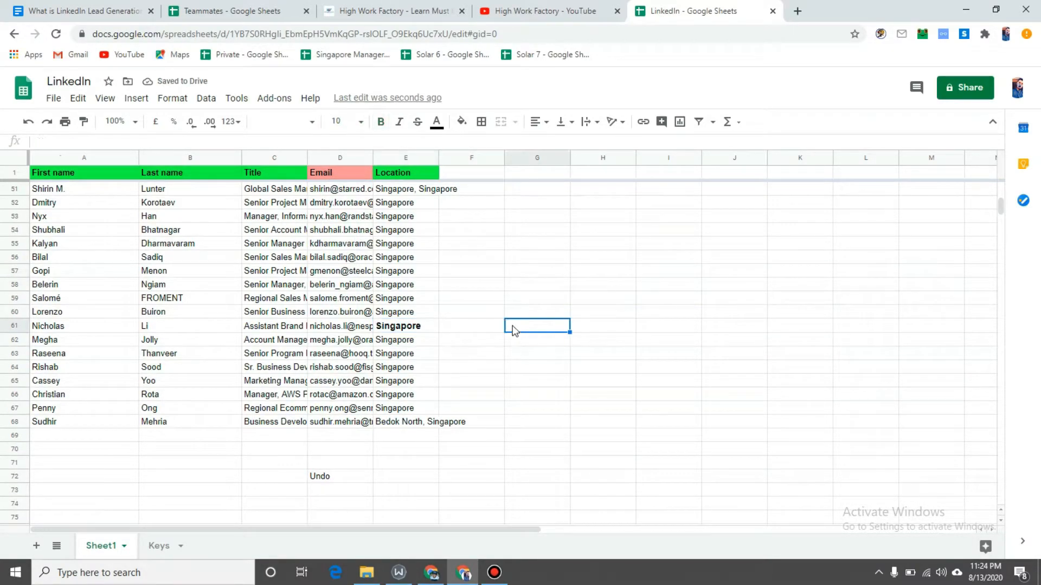
Highlight row 51 and column A of the leads list, one after the other.
click(14, 188)
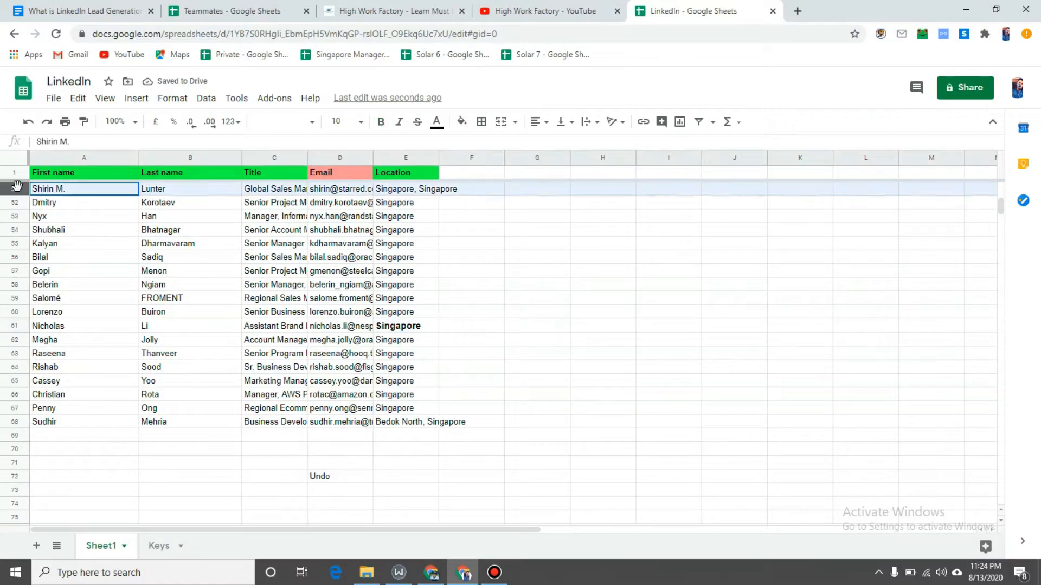
click(94, 155)
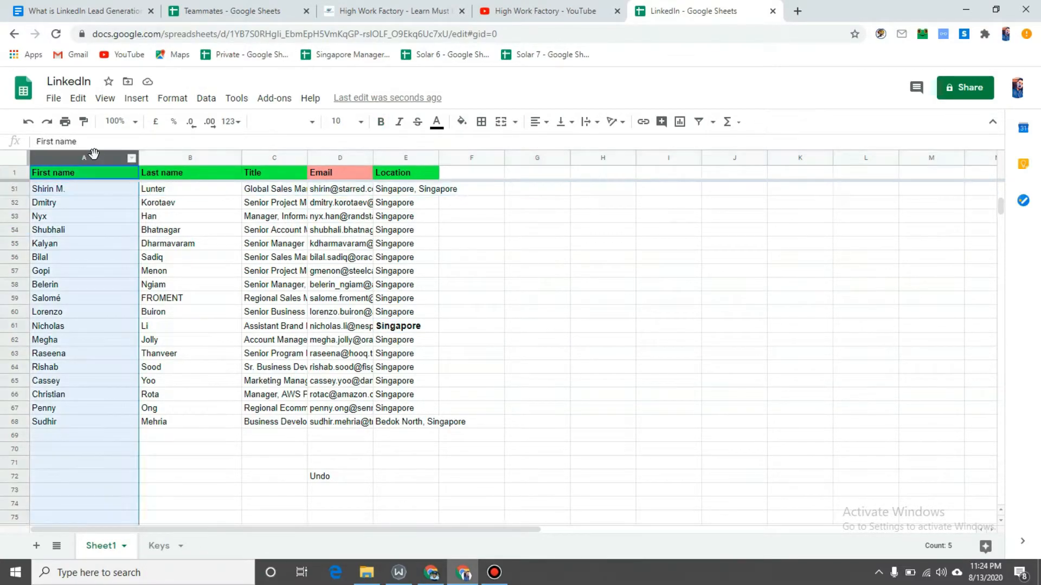
click(523, 204)
click(460, 259)
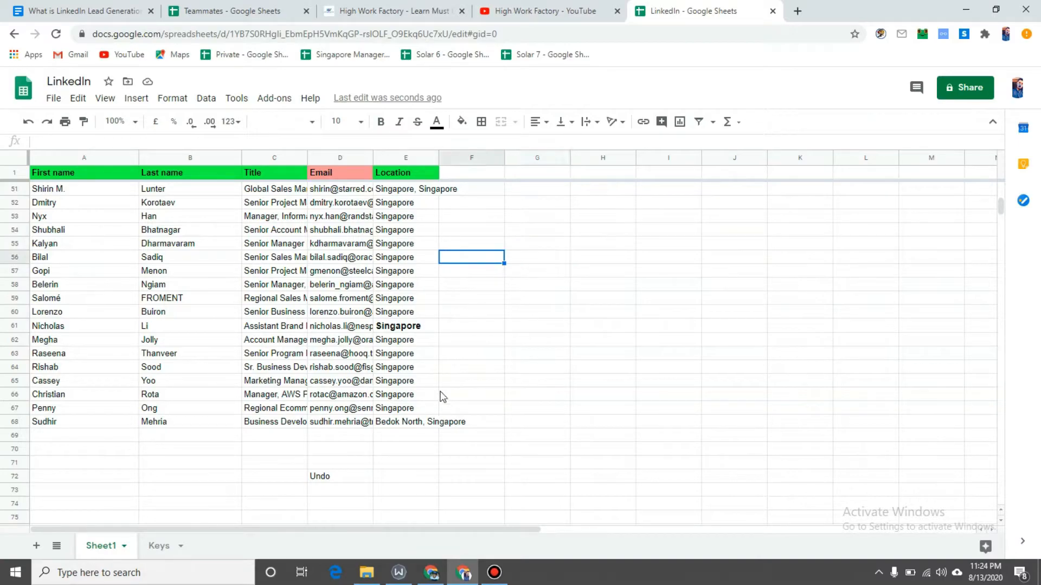
Apply the format of cell A50 to the bold location in cell E61 with Paint format.
click(403, 331)
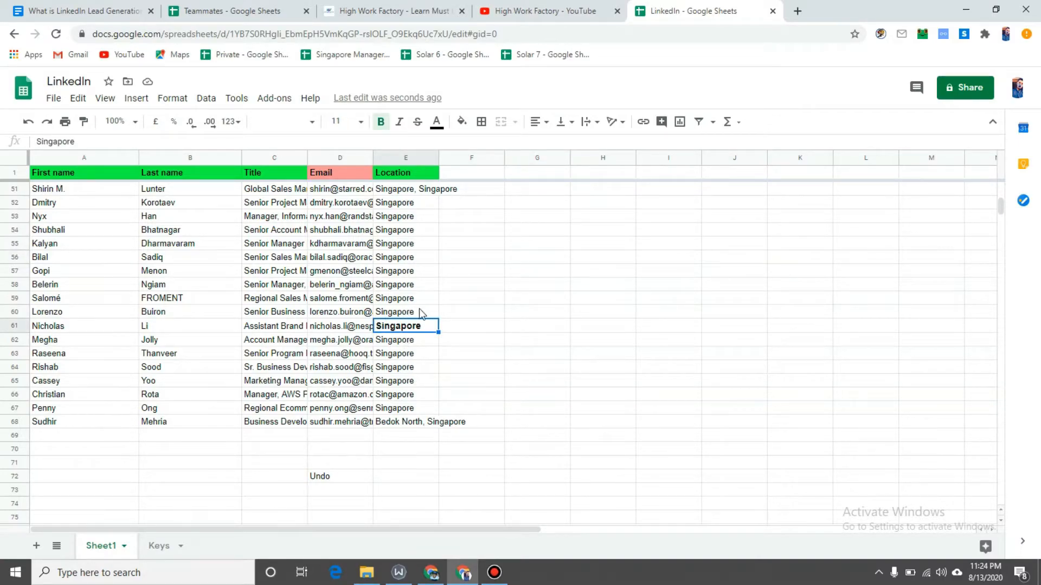
click(272, 216)
click(77, 190)
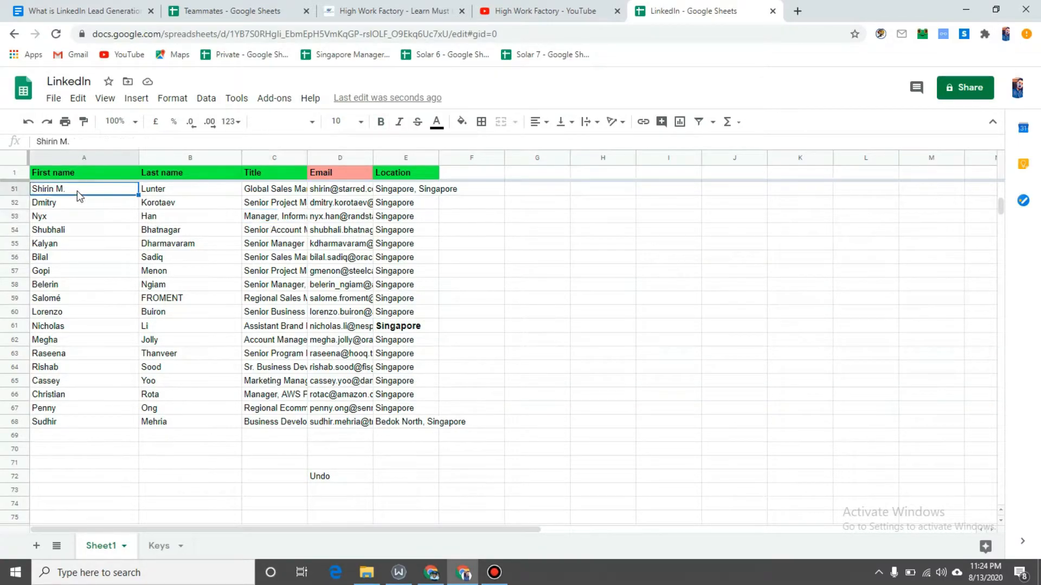
scroll(79, 200, up, 1)
click(79, 203)
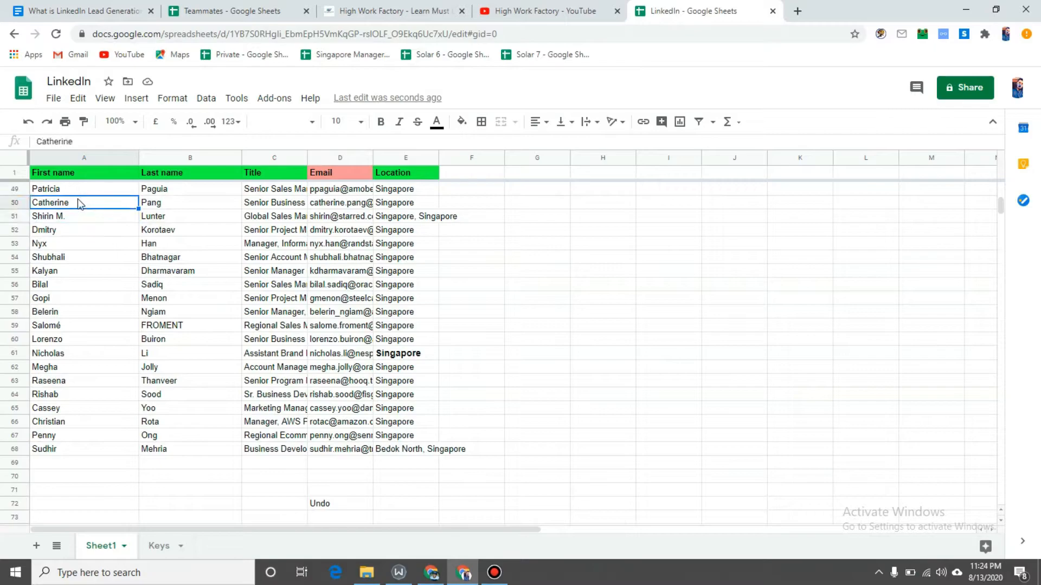
click(84, 129)
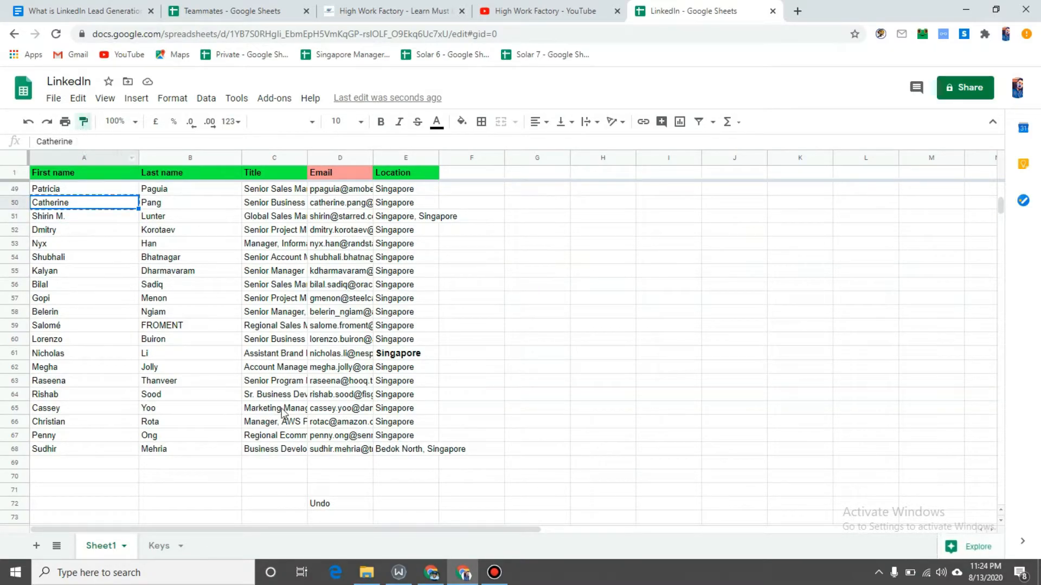
click(398, 355)
click(99, 194)
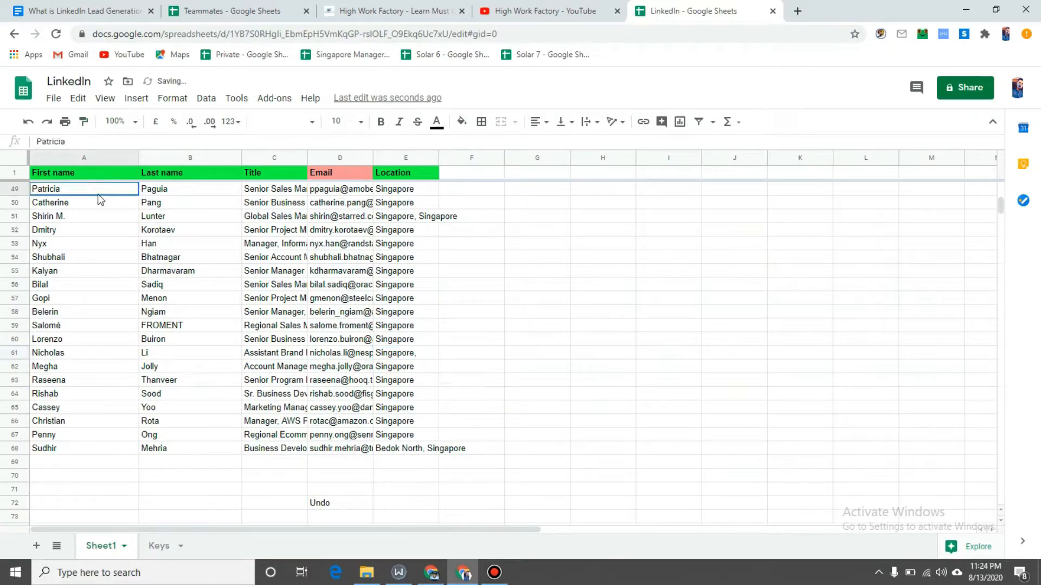
click(390, 331)
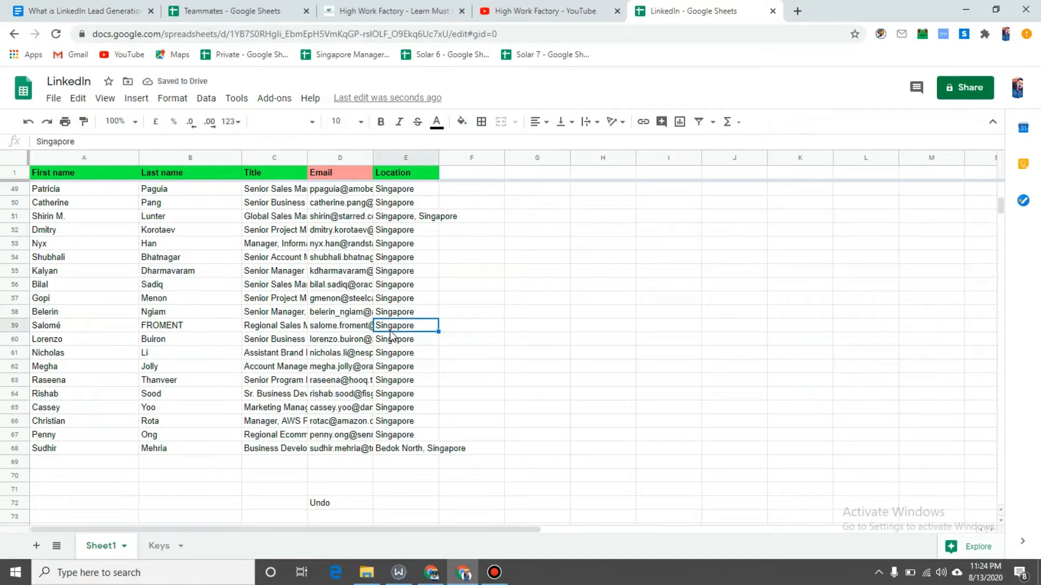
Paste the first name from cell A50 into the empty cell I42.
scroll(389, 330, up, 6)
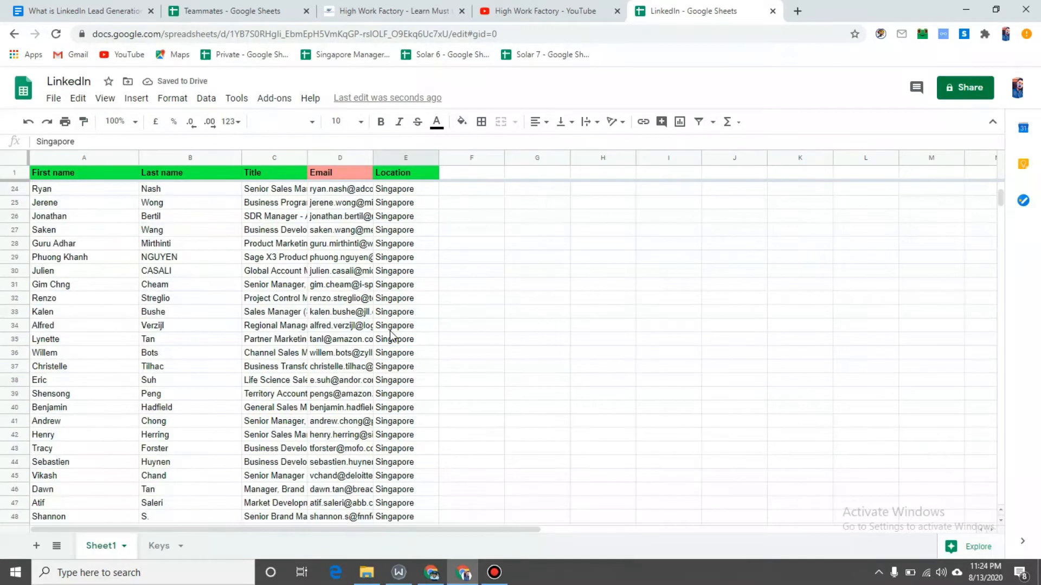
scroll(693, 309, down, 3)
double_click(693, 302)
right_click(695, 297)
click(730, 410)
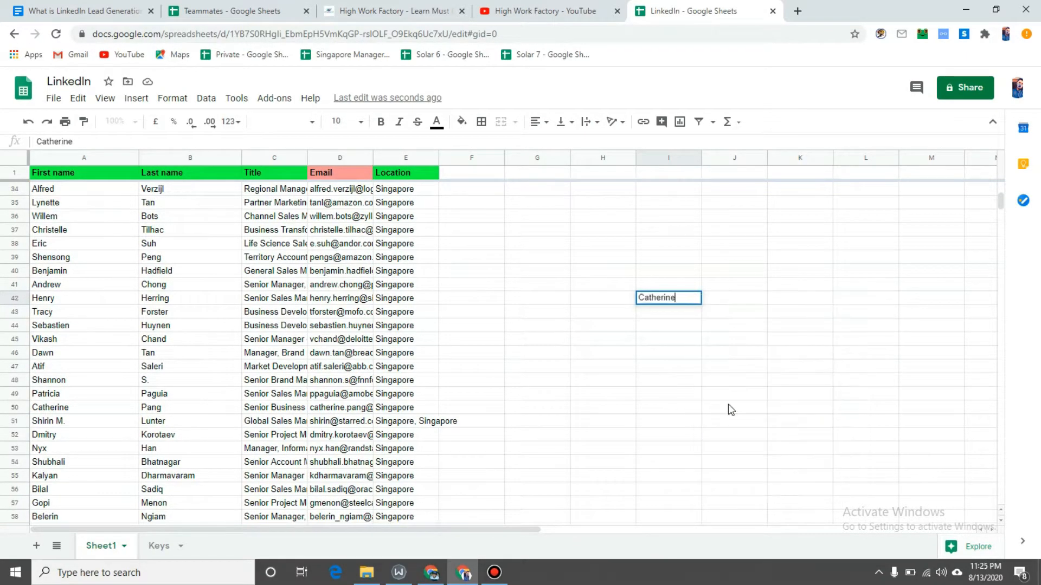
Apply the format of cell A37 to cell I42 with Paint format and delete the name in I42.
click(42, 235)
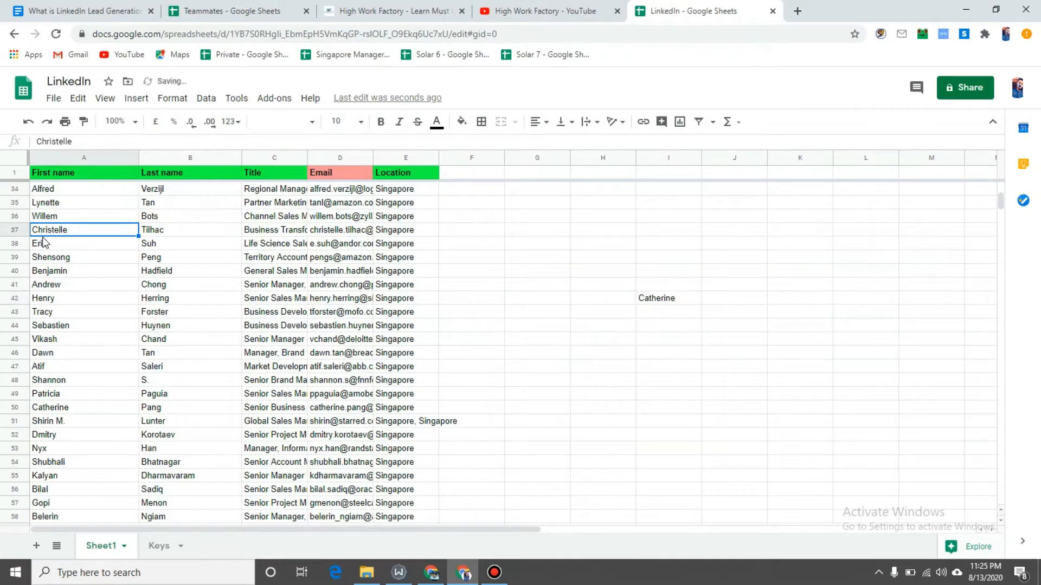
click(84, 123)
click(661, 295)
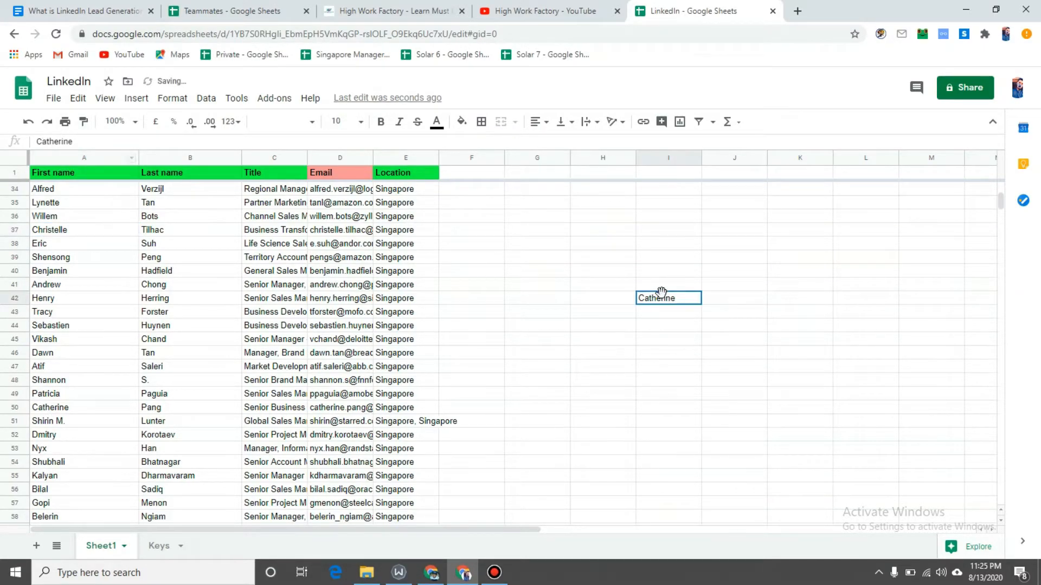
key(Delete)
scroll(661, 292, up, 2)
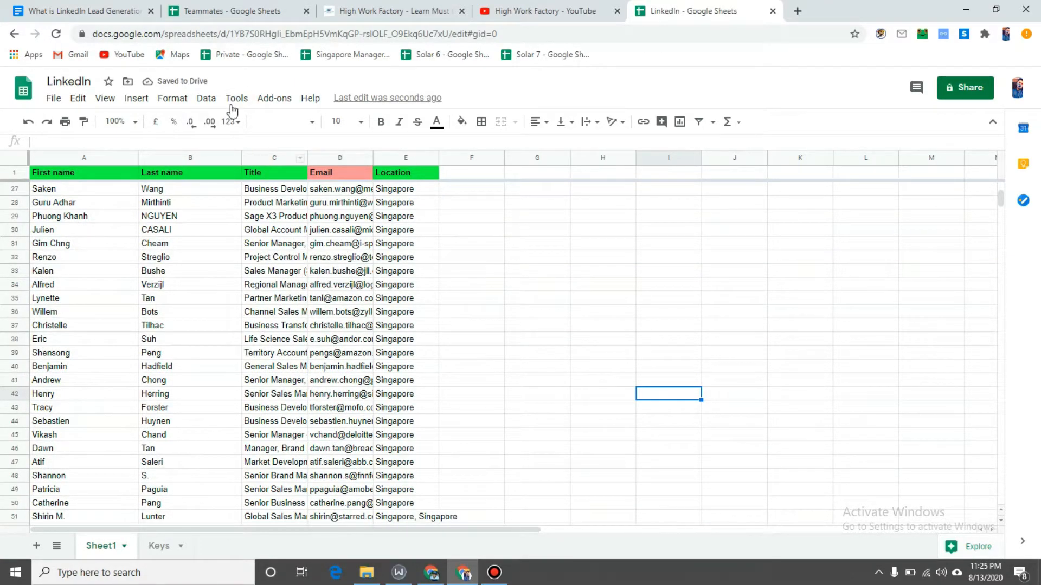
Set the header row's font size to 12, toggle its bold off and on, and make it italic.
click(16, 172)
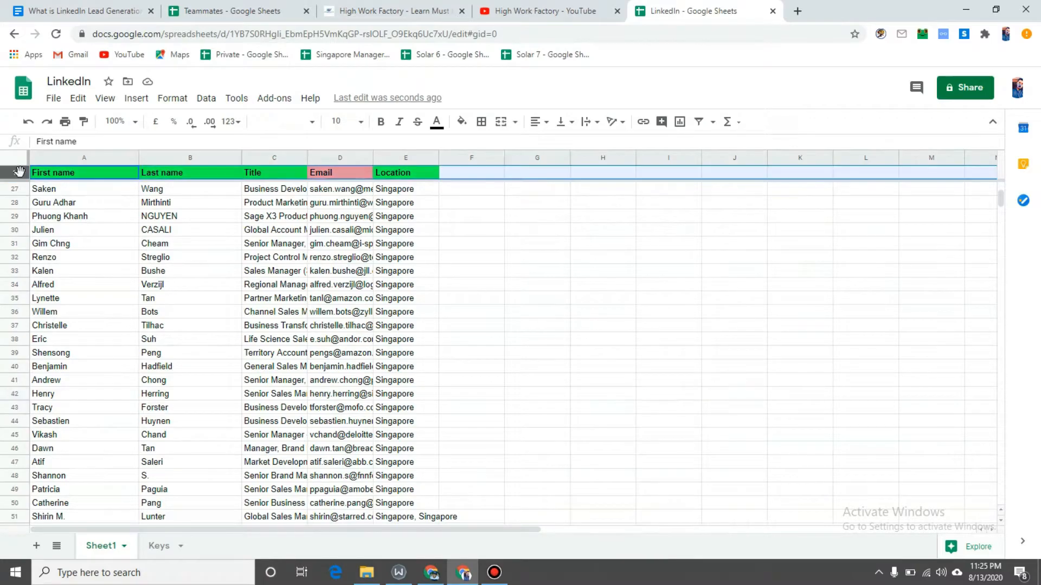
click(356, 122)
click(340, 269)
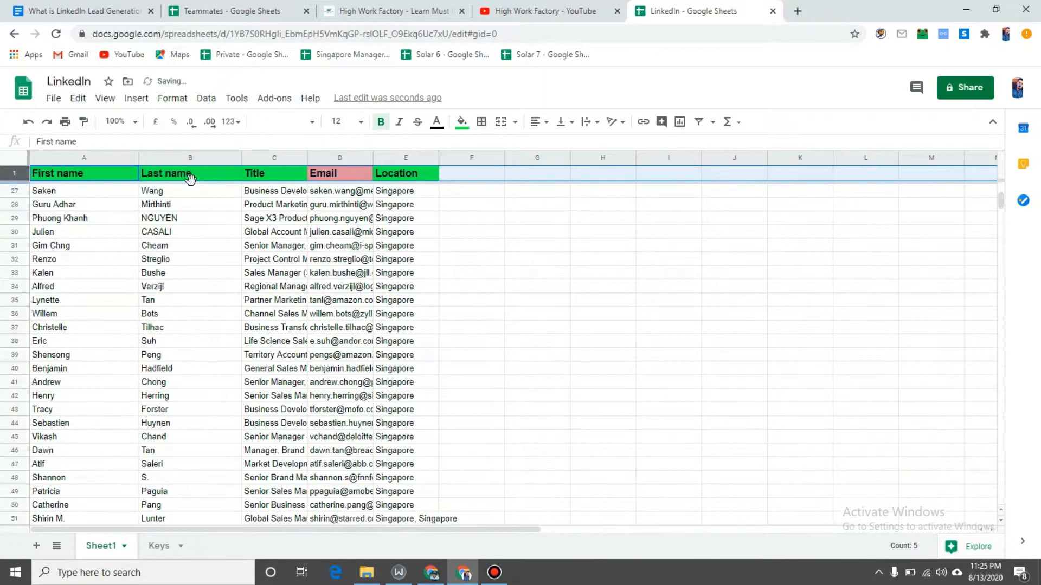
click(379, 127)
click(381, 126)
click(400, 124)
Change the header row's text colour to blue and set it back to black.
click(437, 124)
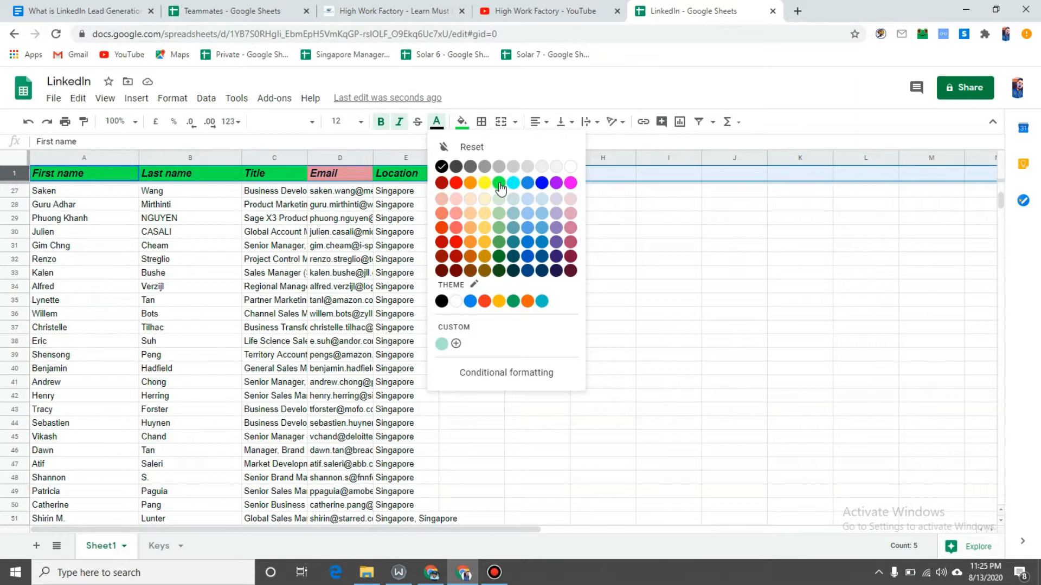
click(529, 183)
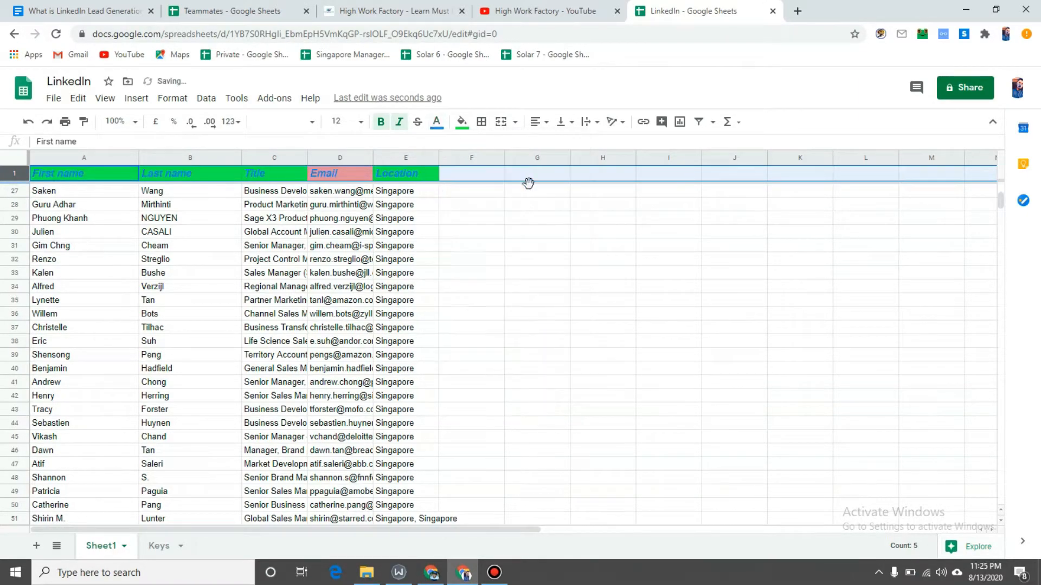
click(437, 123)
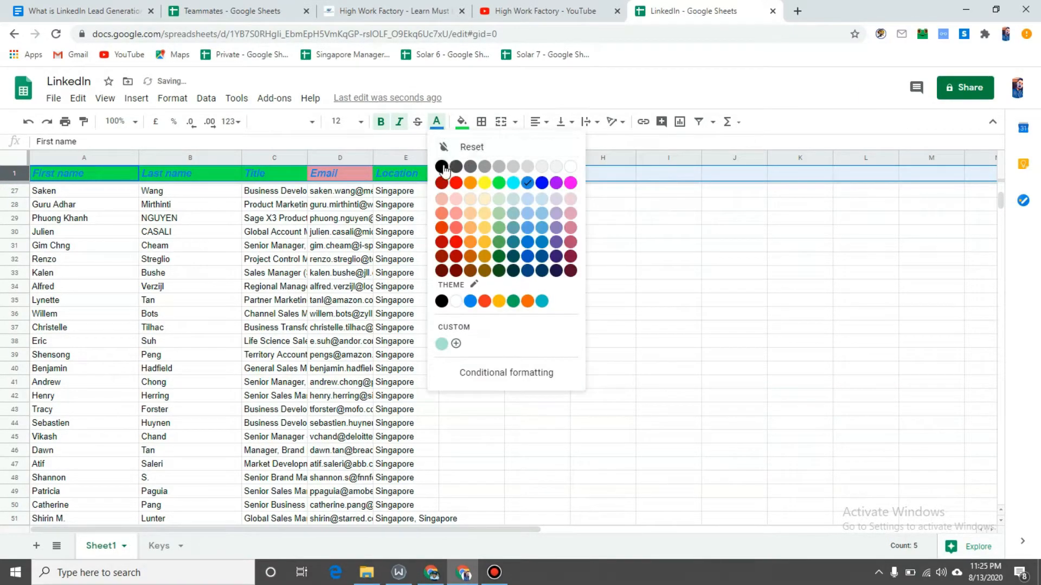
click(441, 165)
Fill the header row with cyan, try green as the fill colour, and set it to cyan again.
scroll(455, 180, up, 1)
click(462, 121)
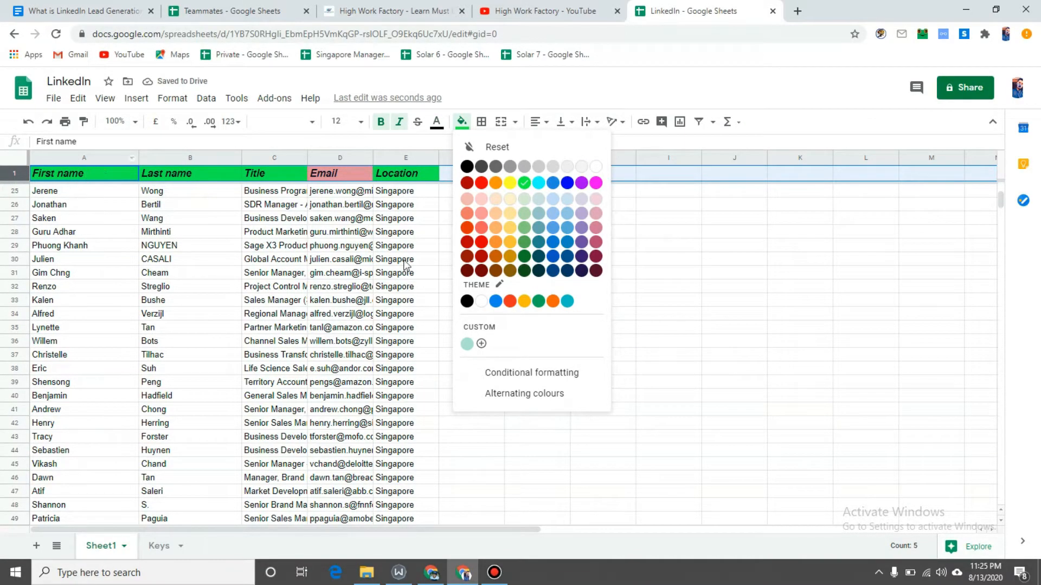
click(538, 182)
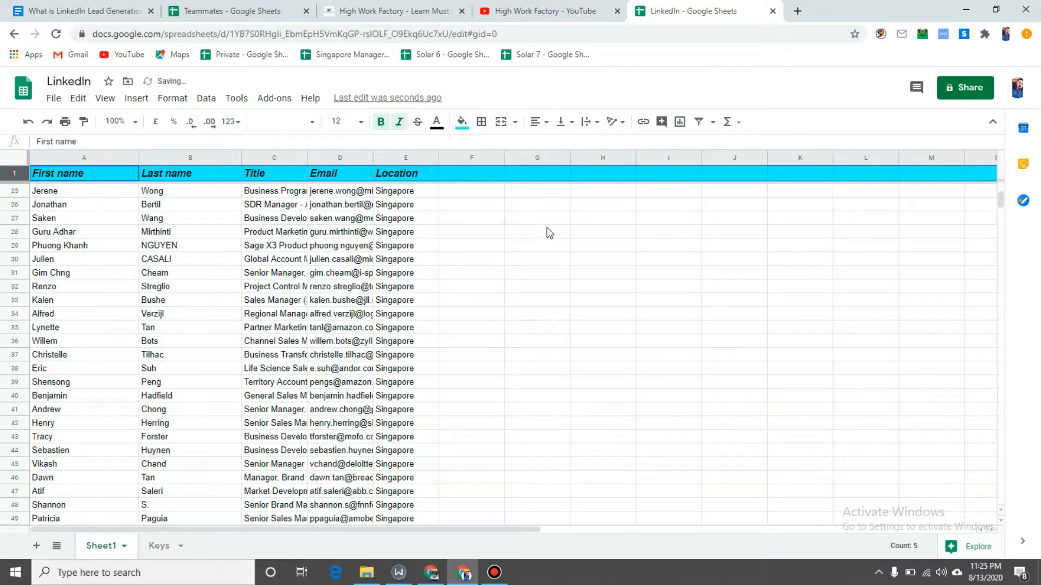
click(461, 122)
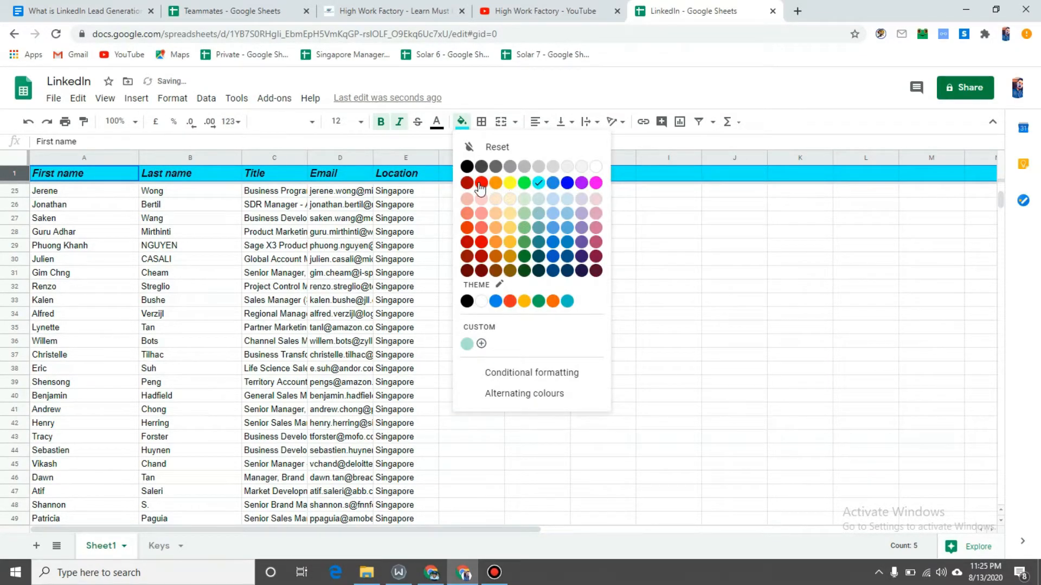
click(524, 184)
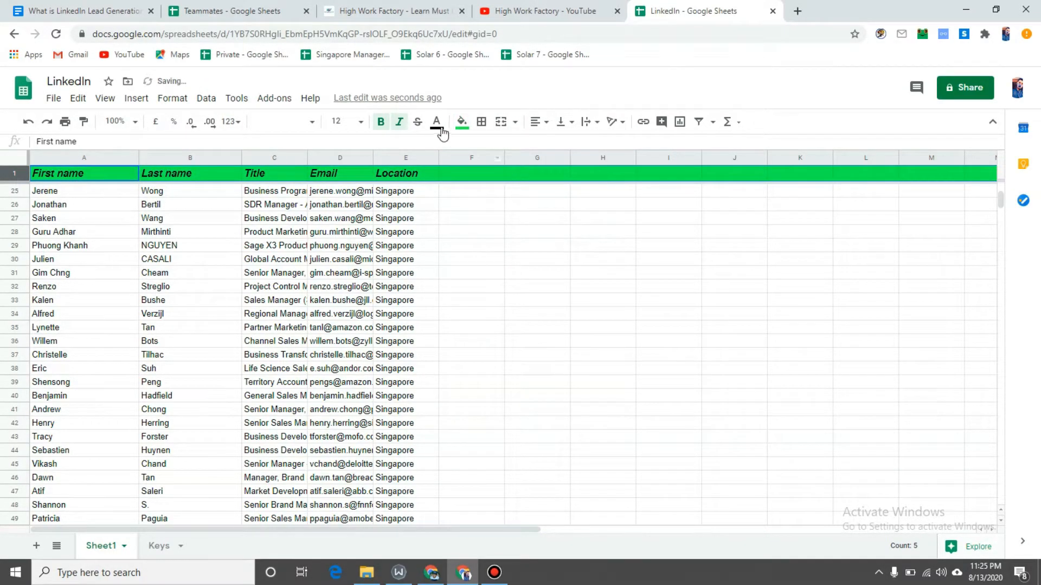
click(461, 122)
click(539, 182)
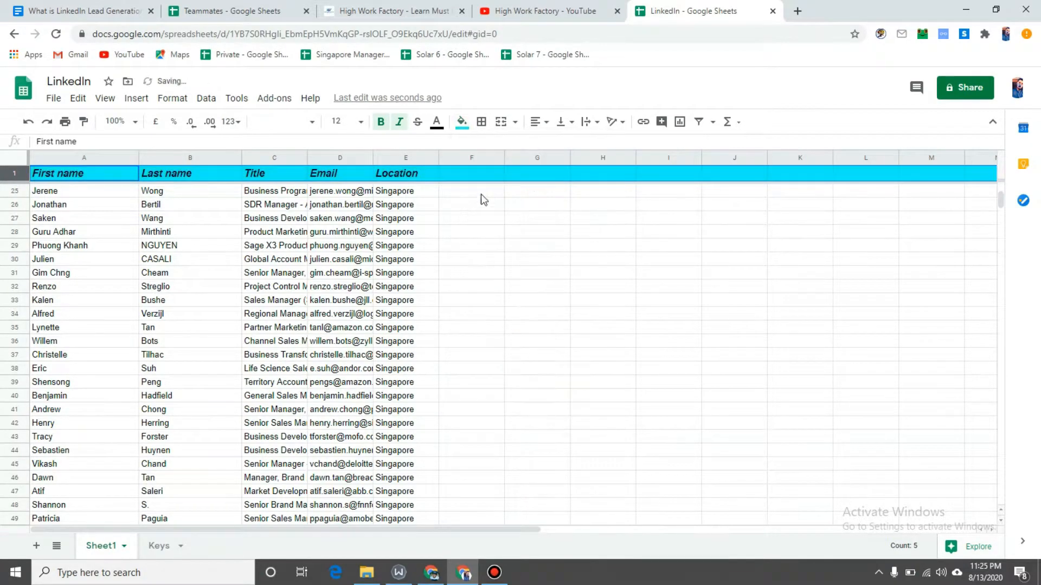
scroll(461, 201, up, 2)
click(357, 248)
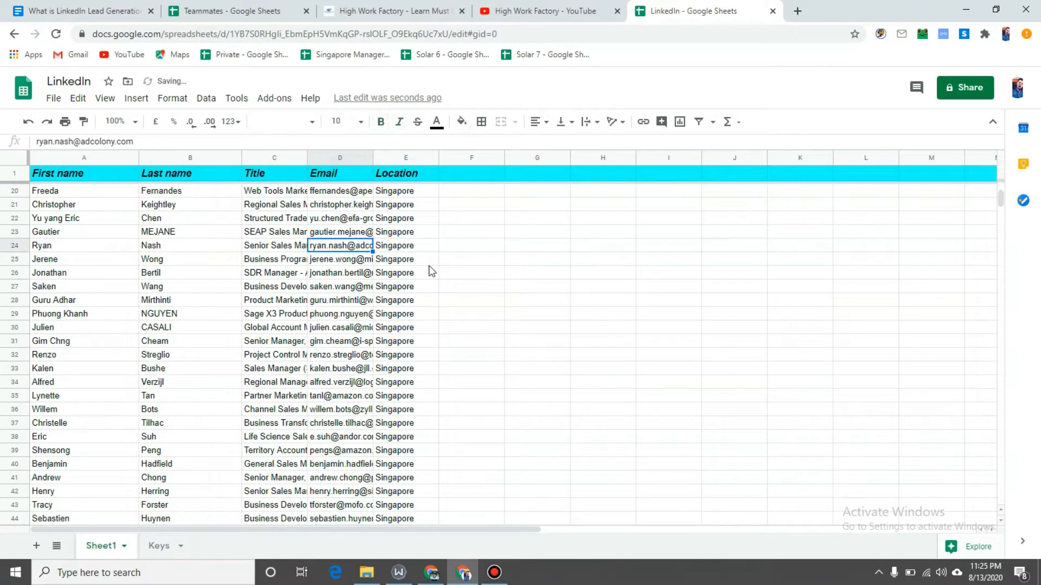
scroll(428, 265, up, 2)
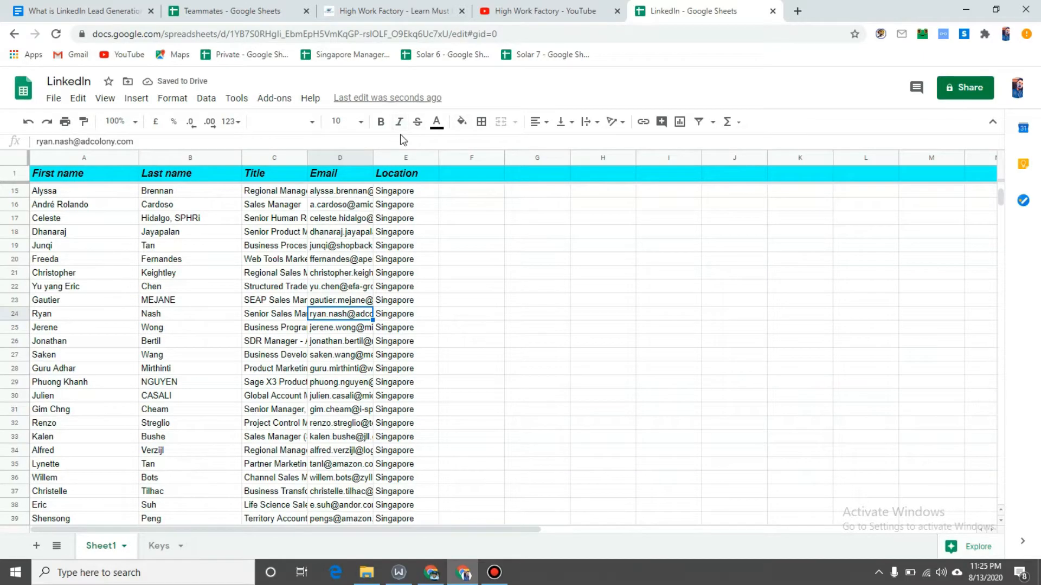
click(53, 102)
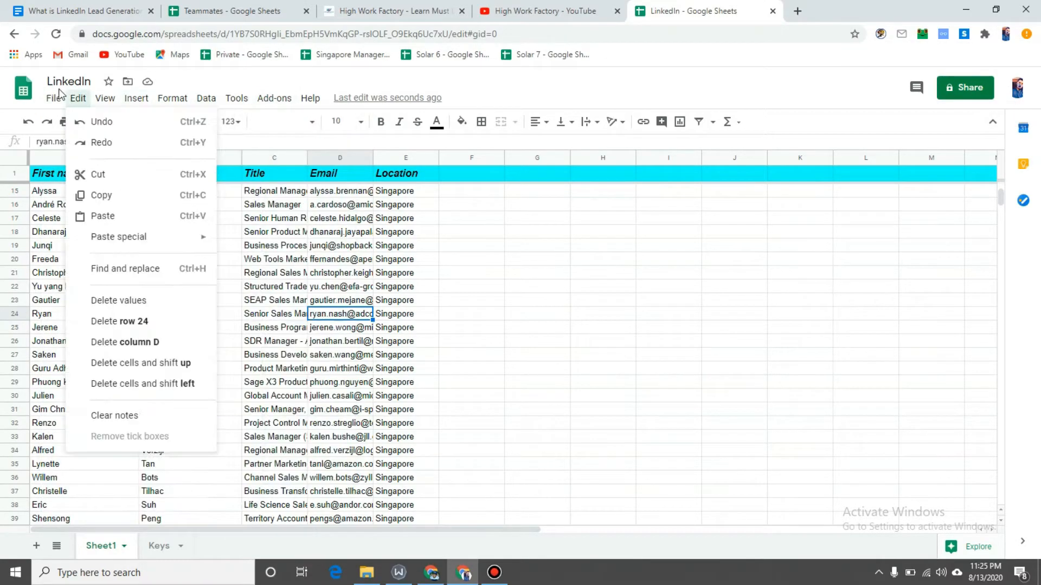
mouse_move(52, 100)
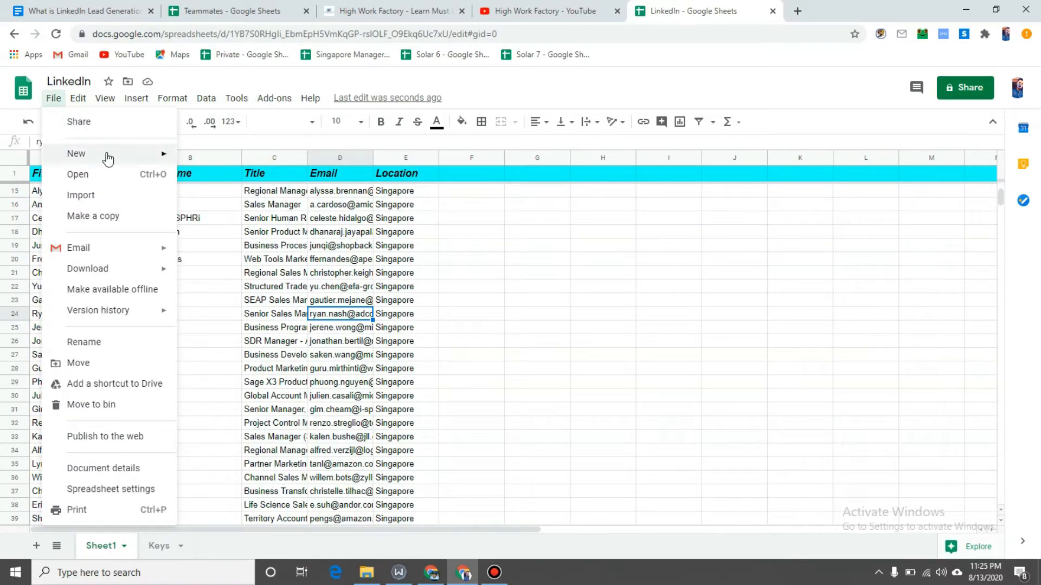
mouse_move(109, 155)
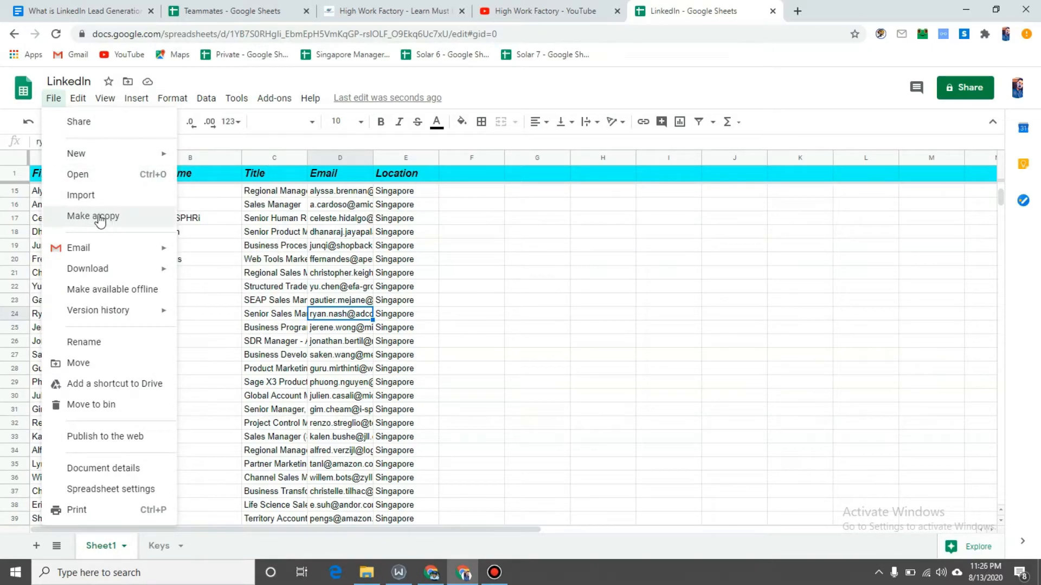
click(274, 272)
scroll(320, 255, up, 4)
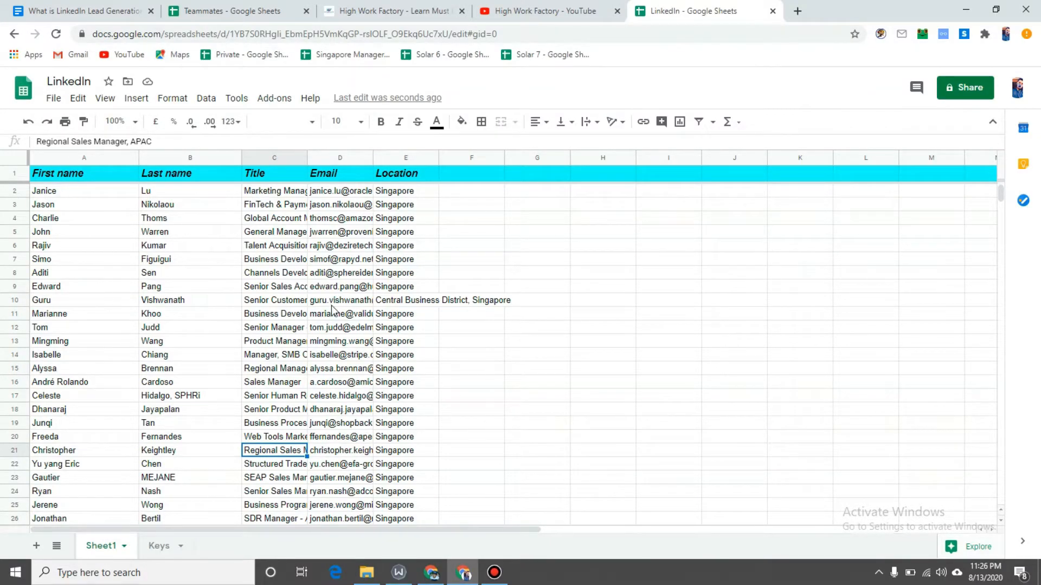
scroll(333, 305, down, 5)
scroll(267, 312, up, 4)
scroll(267, 313, up, 1)
scroll(293, 304, down, 14)
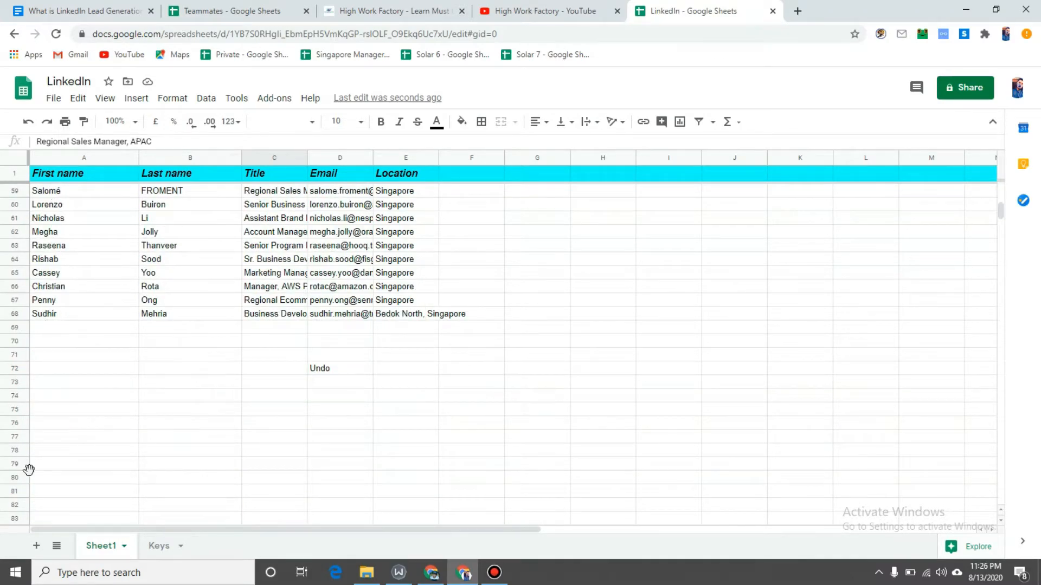
Make a copy of the spreadsheet named Copy of LinkedIn in My Drive.
click(55, 101)
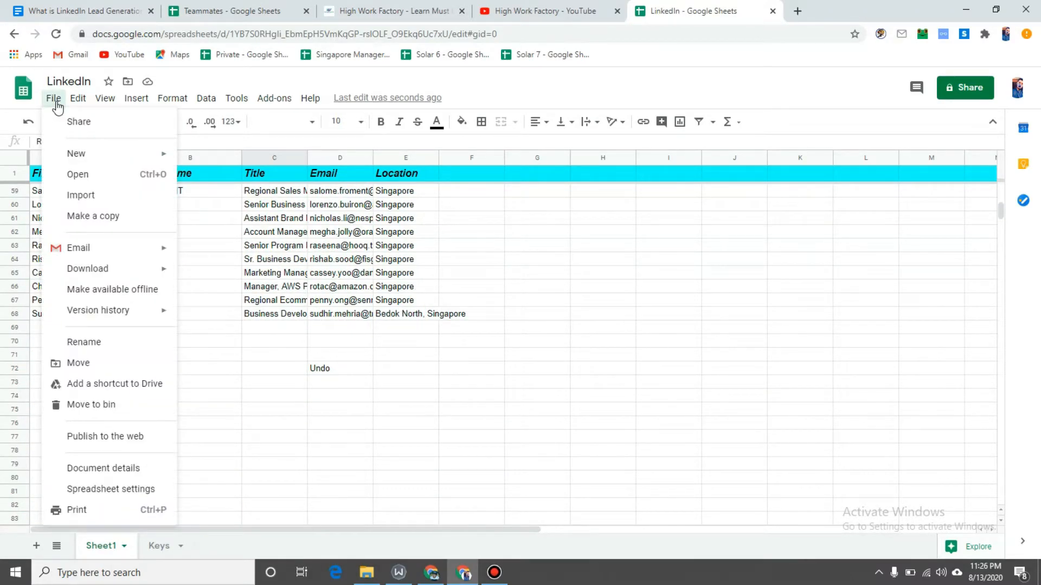
click(97, 216)
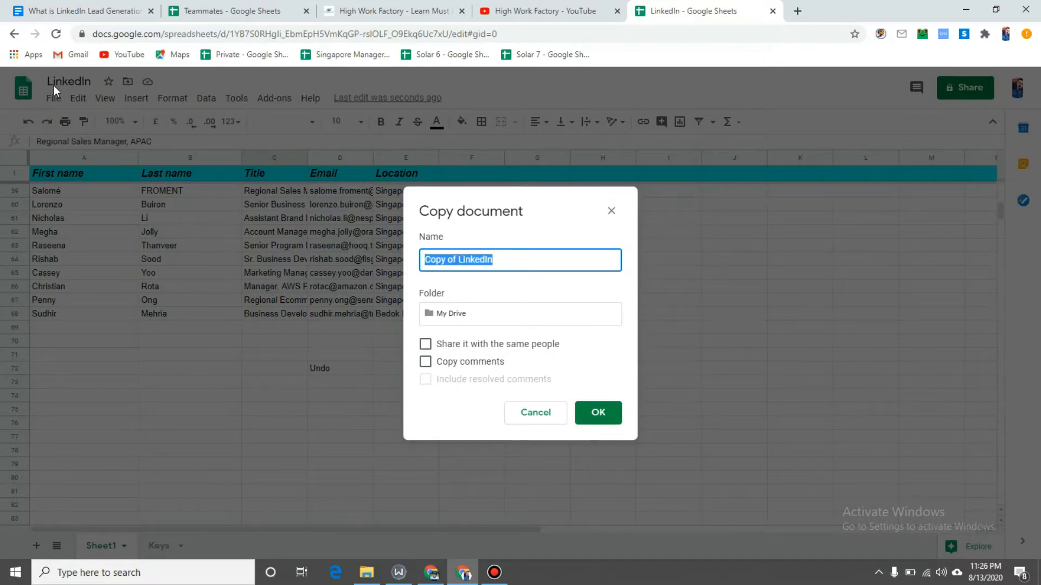
click(600, 417)
mouse_move(786, 11)
mouse_down()
mouse_move(333, 9)
mouse_move(770, 8)
mouse_up()
Compare the original LinkedIn spreadsheet with its copy, checking the lead rows in both.
click(667, 11)
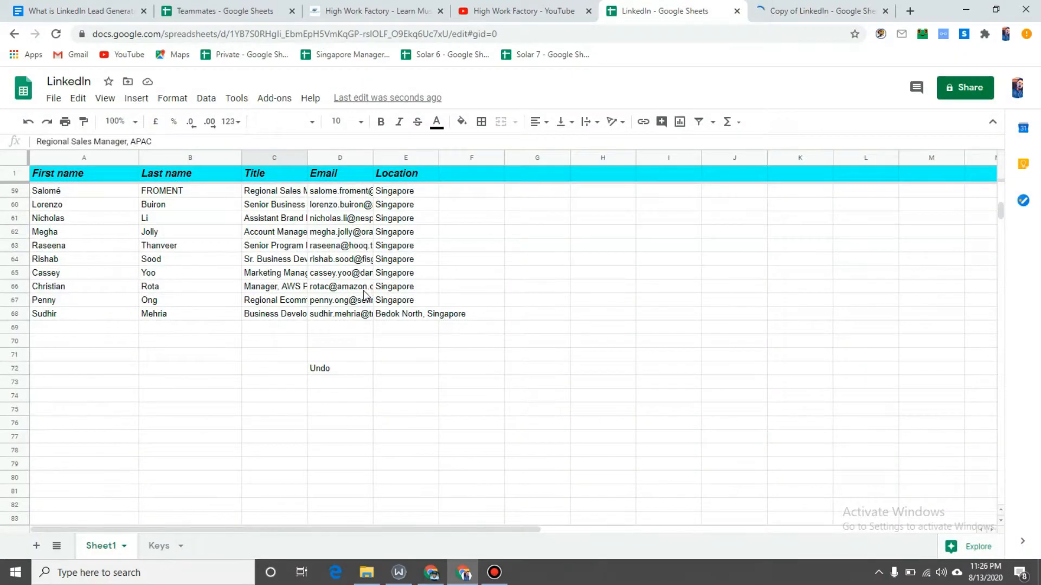
scroll(364, 291, up, 2)
click(828, 4)
scroll(351, 396, down, 10)
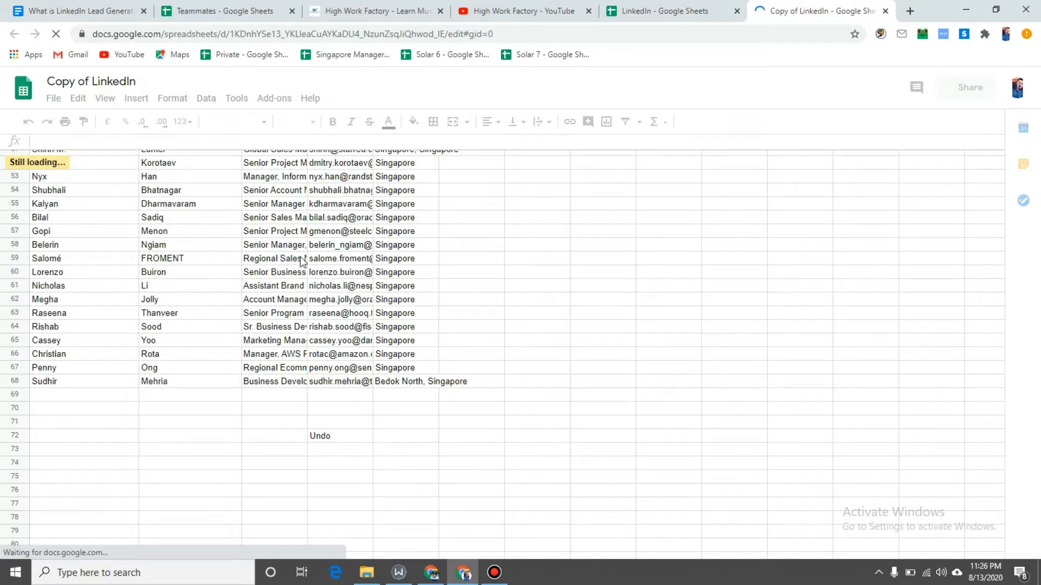
click(11, 262)
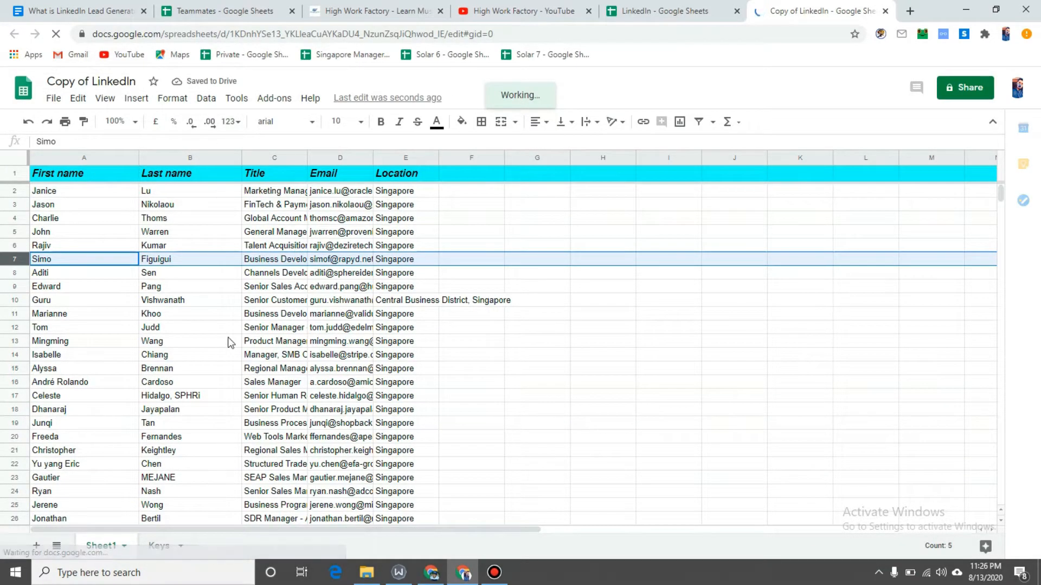
Return to the original LinkedIn spreadsheet and download it as a Microsoft Excel (.xlsx) file.
click(698, 7)
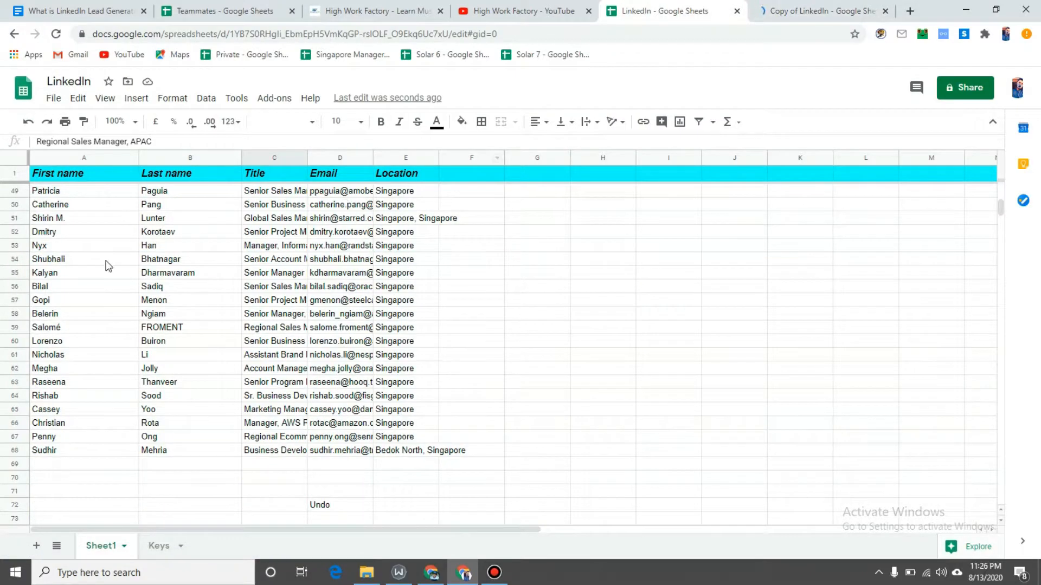
click(52, 100)
mouse_move(93, 248)
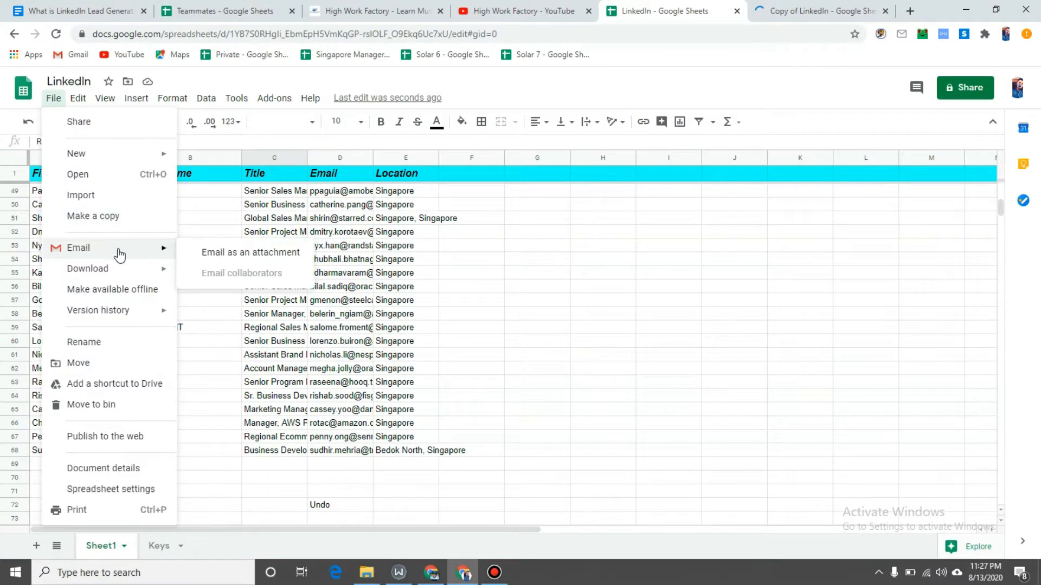
mouse_move(125, 271)
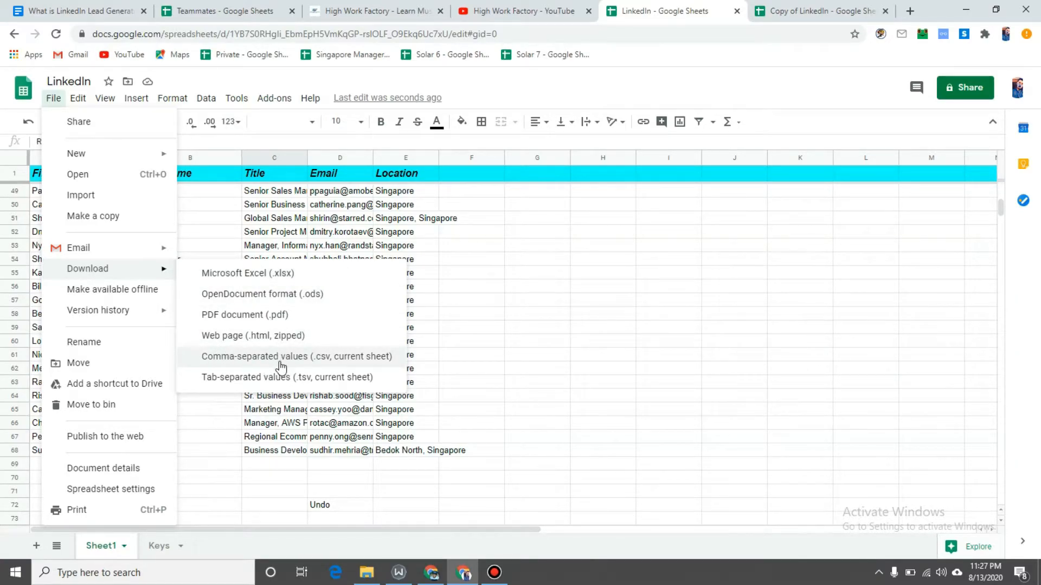
click(275, 276)
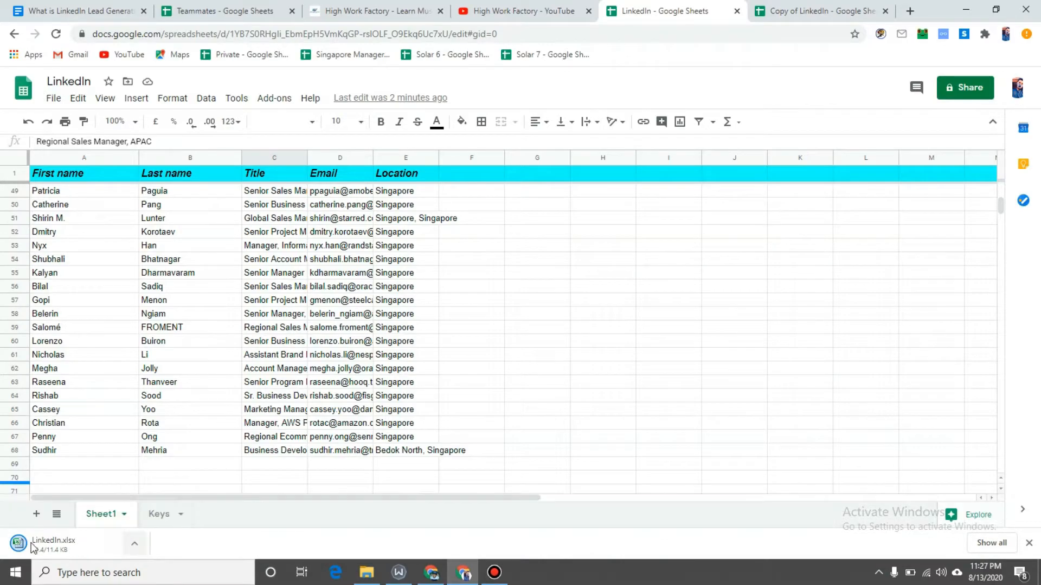
scroll(172, 464, down, 2)
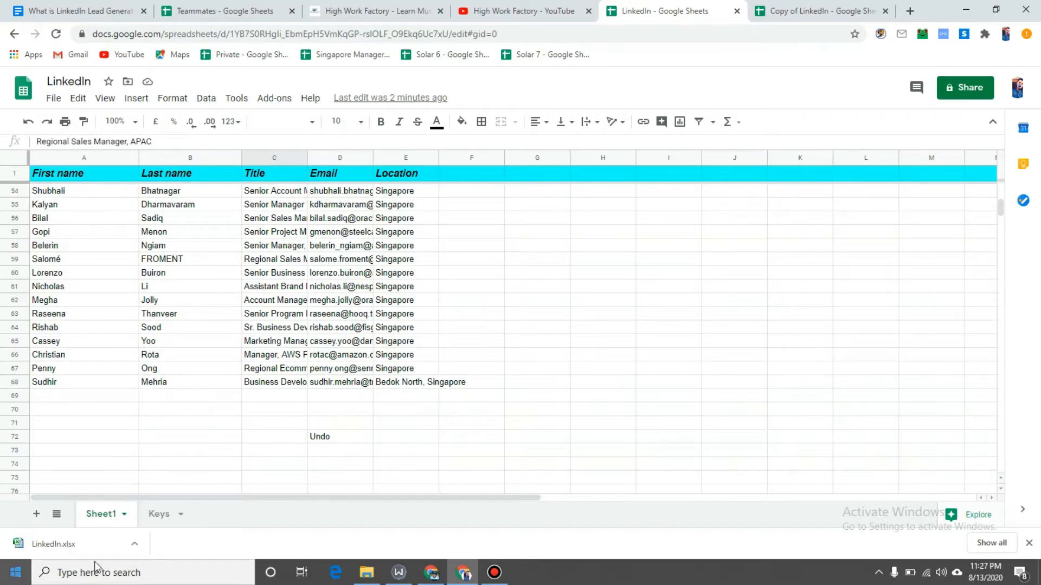
scroll(333, 325, up, 4)
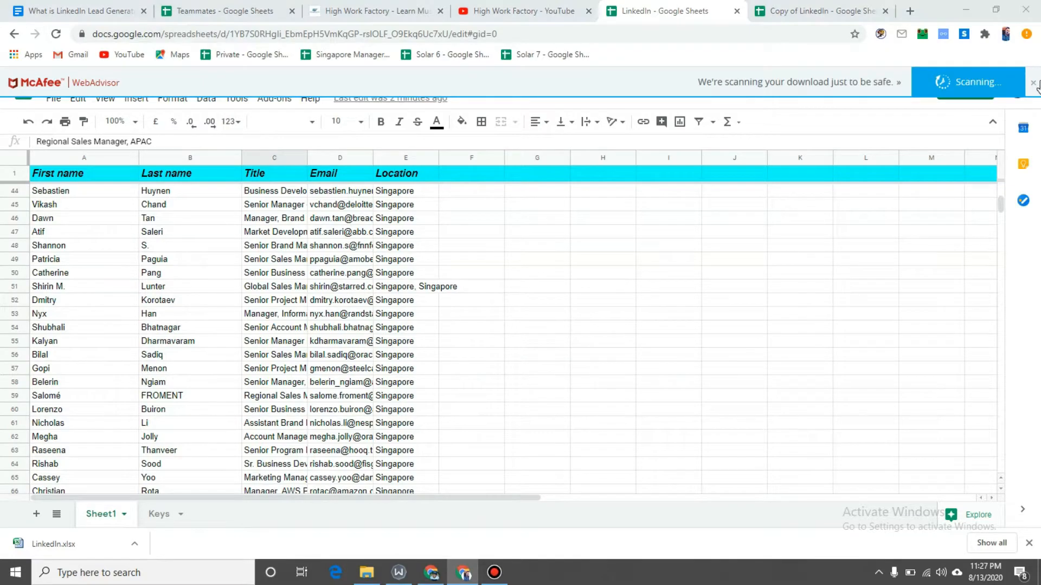
click(54, 99)
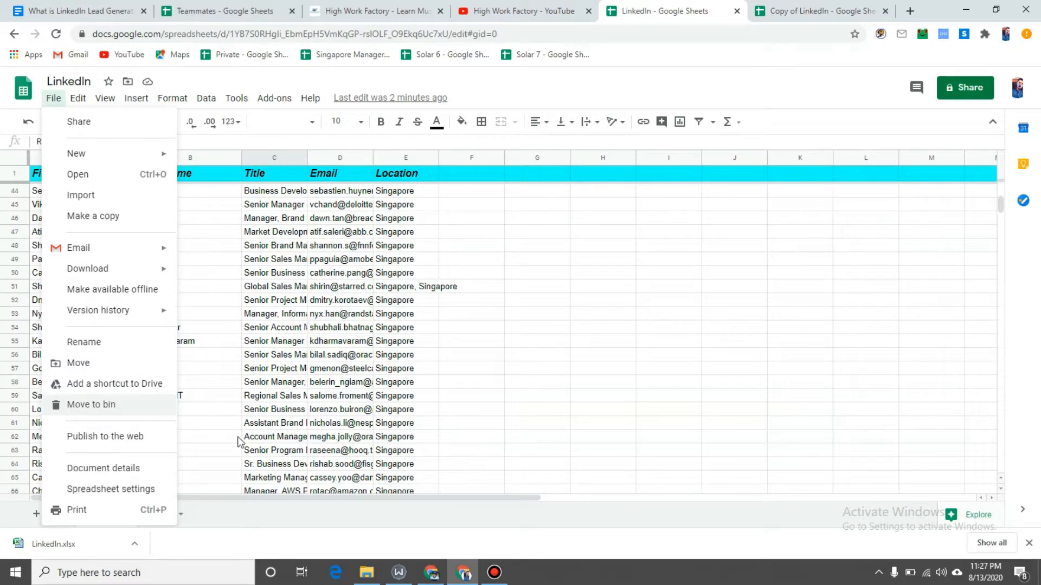
click(388, 349)
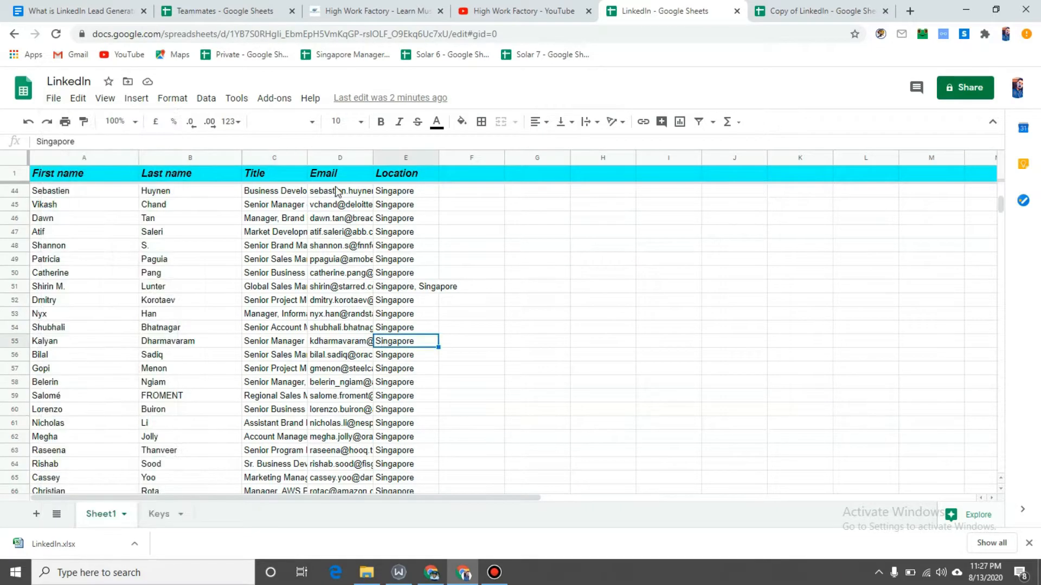
click(79, 100)
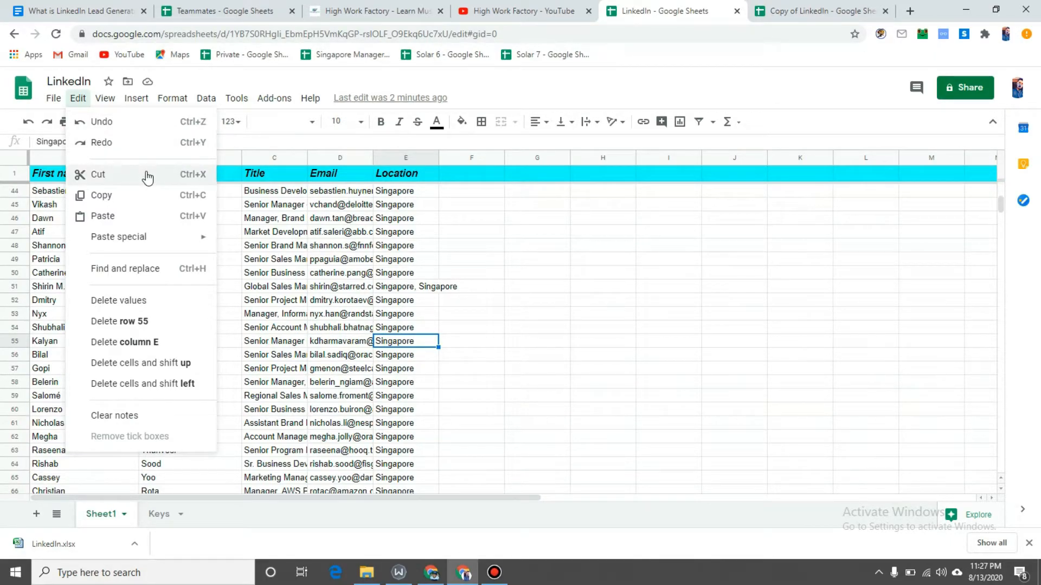
Cut the word Undo from cell D72 and paste it into cell E72.
scroll(379, 282, down, 5)
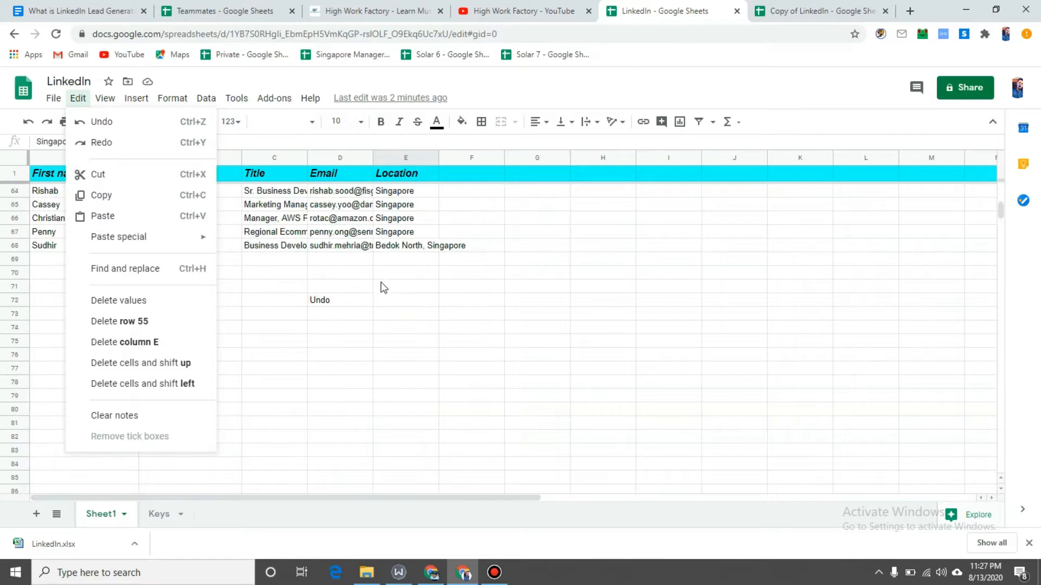
click(349, 300)
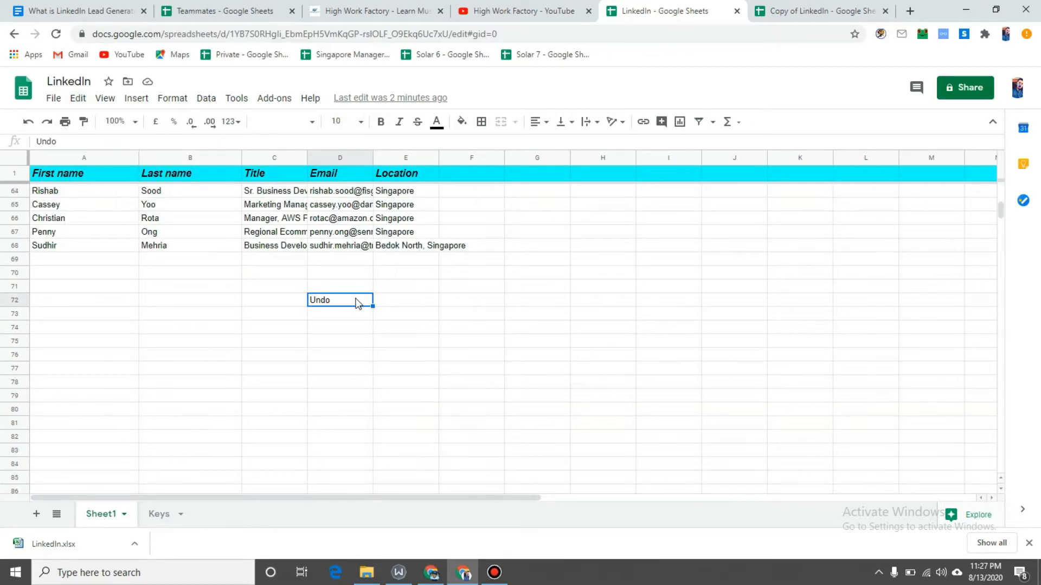
drag(327, 304, 456, 302)
click(347, 304)
click(385, 307)
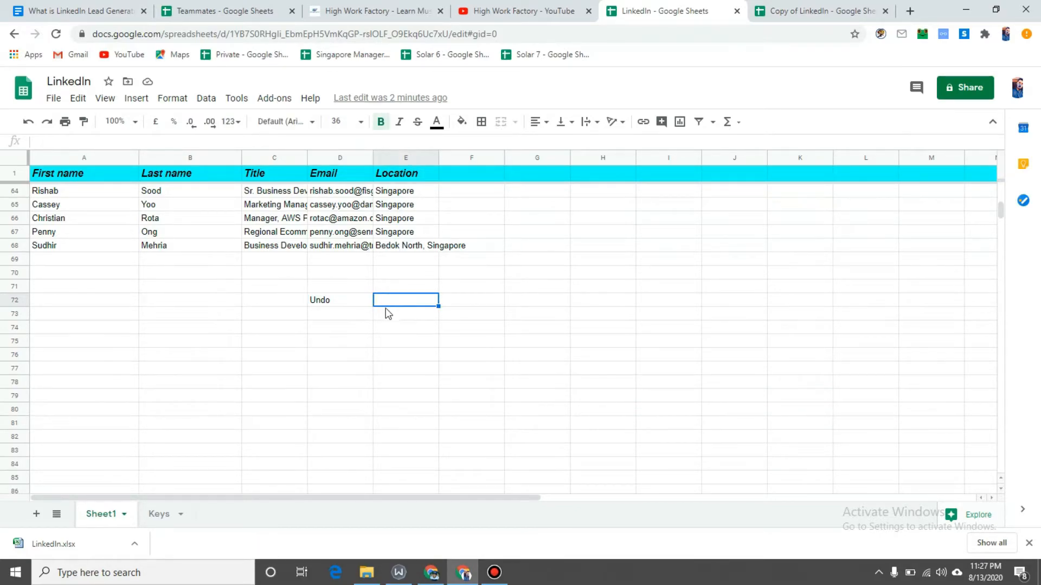
click(352, 304)
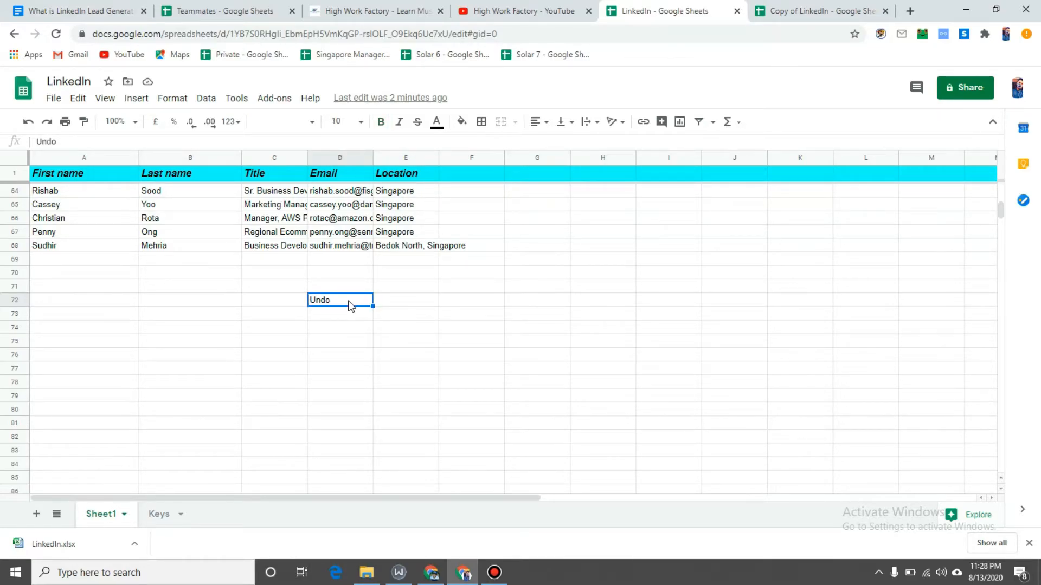
key(ctrl+c)
key(Right)
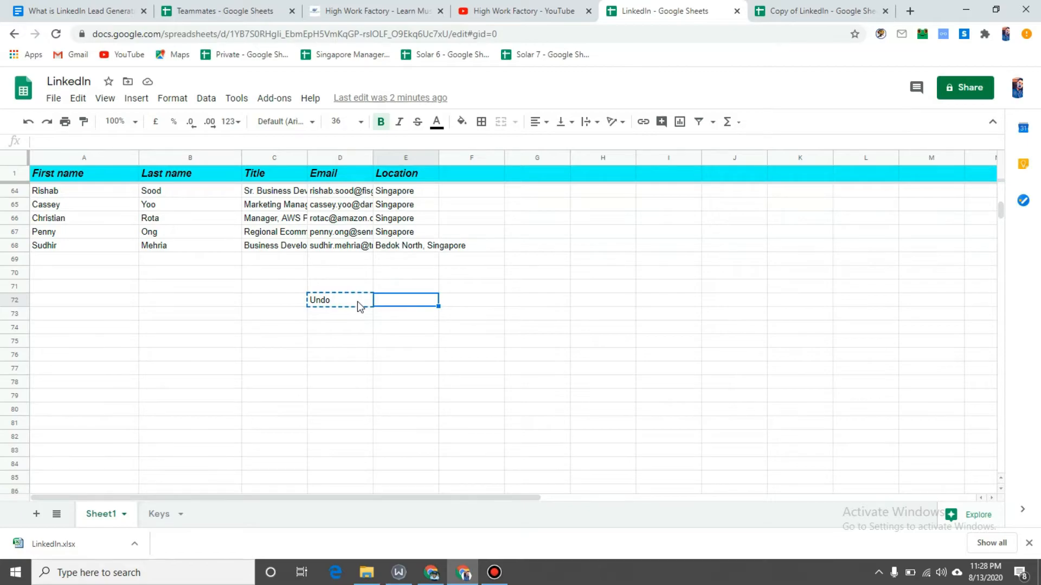
key(ctrl+v)
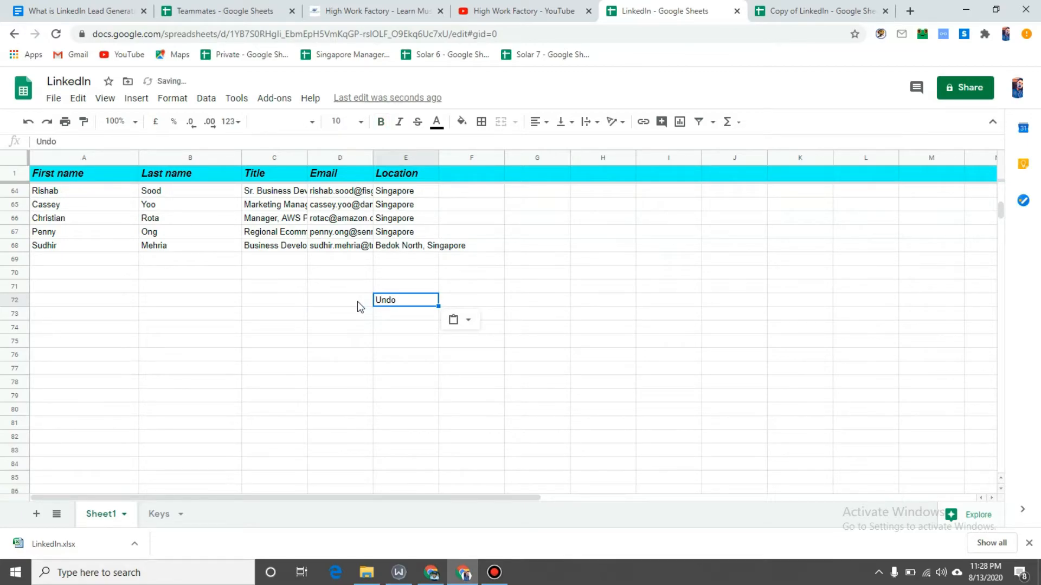
Copy the word Undo from cell E72 and paste it into cell F72.
click(77, 104)
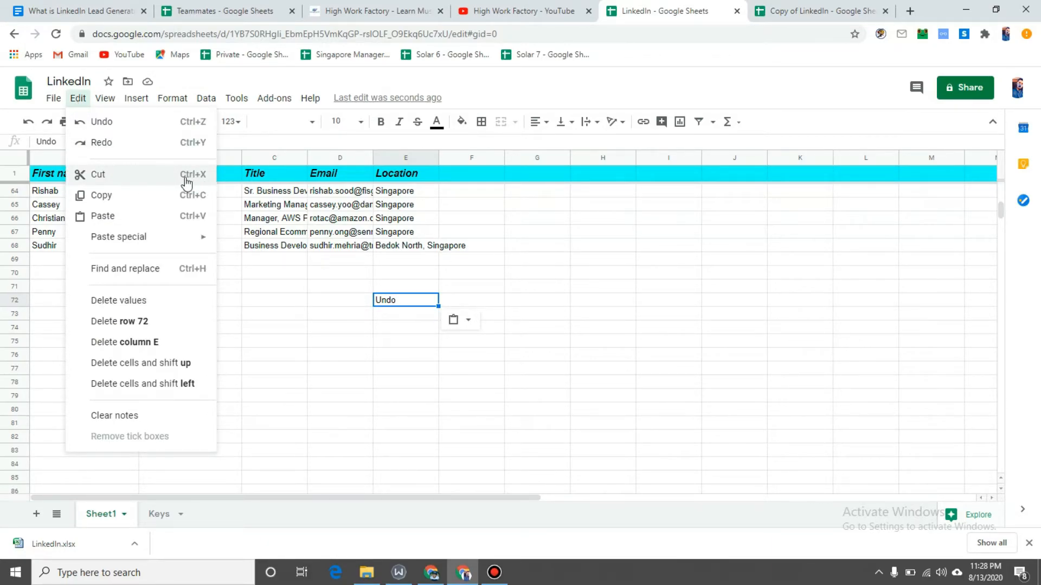
click(390, 303)
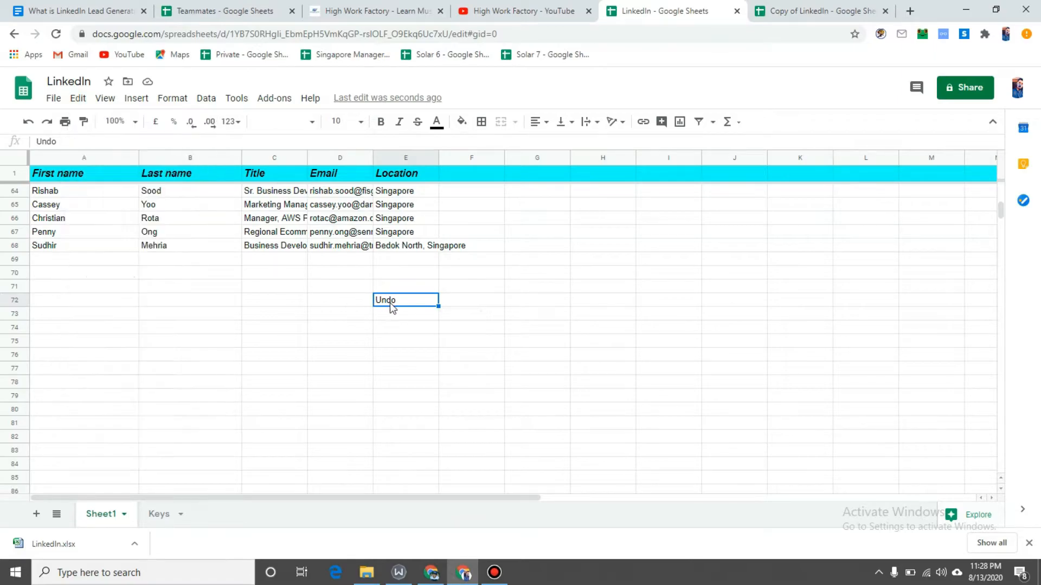
key(Right)
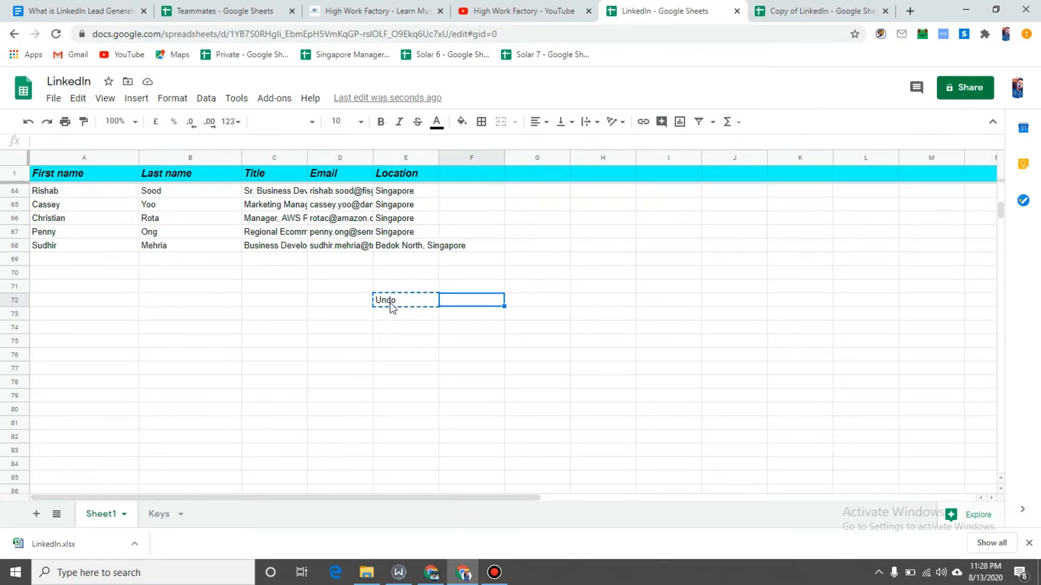
key(ctrl+v)
text(`)
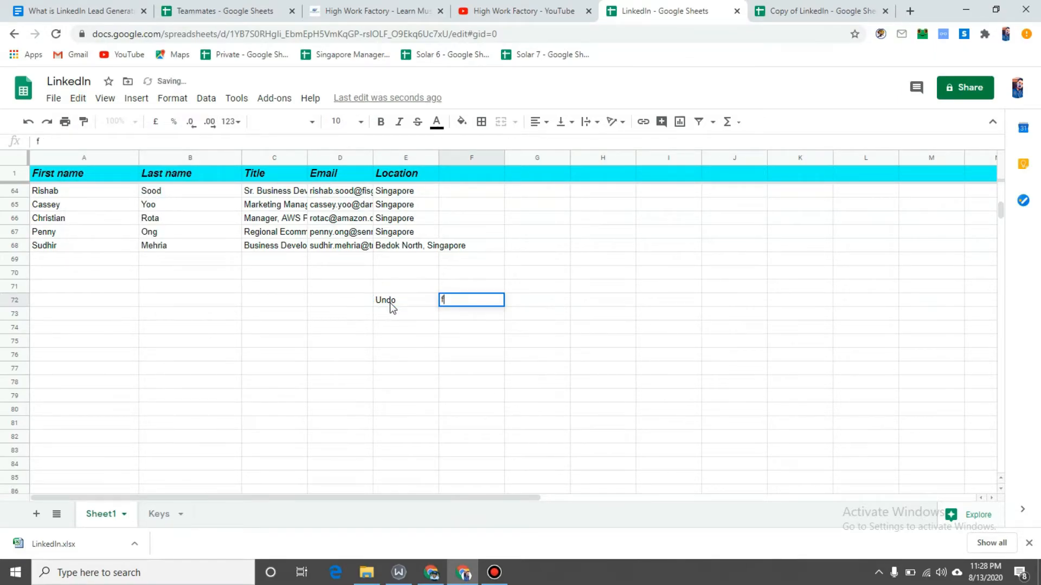
key(BackSpace)
key(Return)
key(Up)
key(ctrl+v)
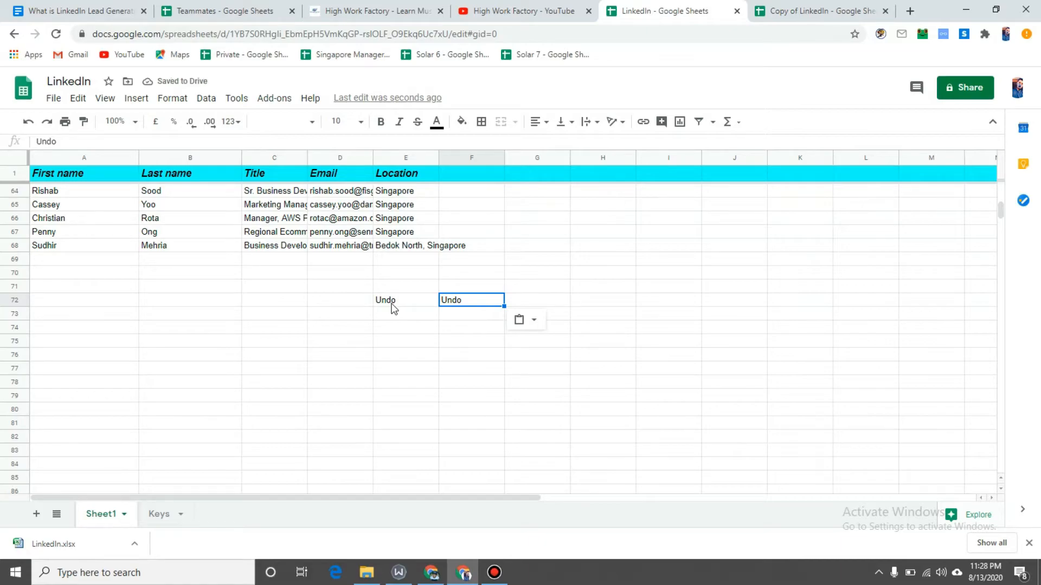
Move the word Undo from cell E72 to cell H72.
click(343, 299)
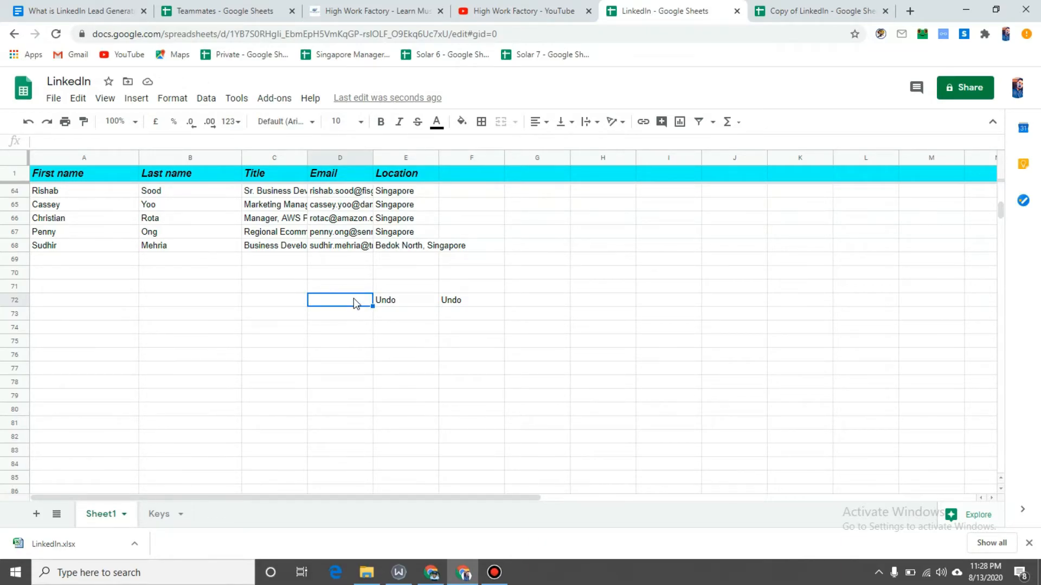
click(412, 302)
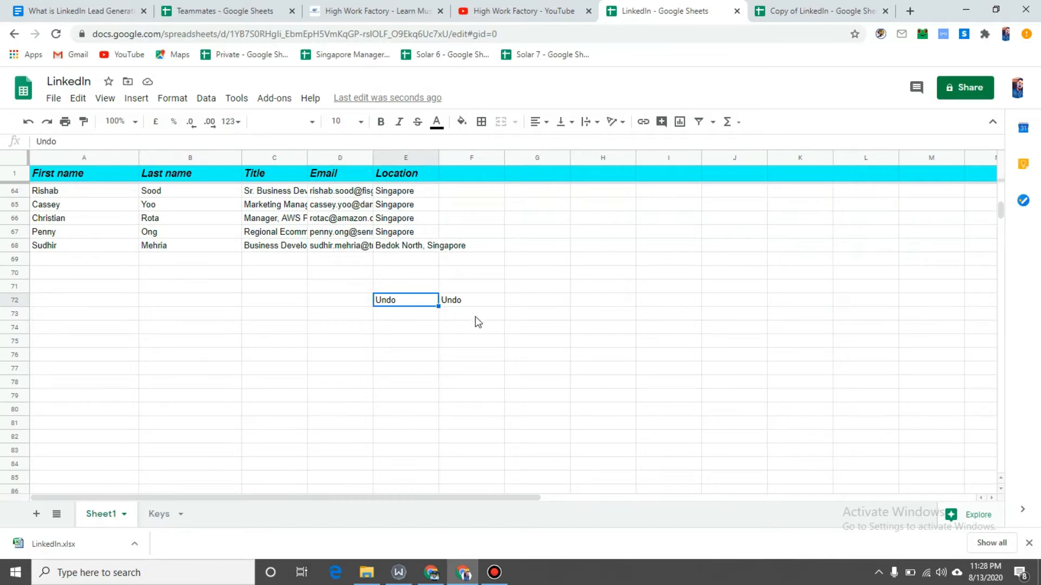
drag(405, 295, 571, 304)
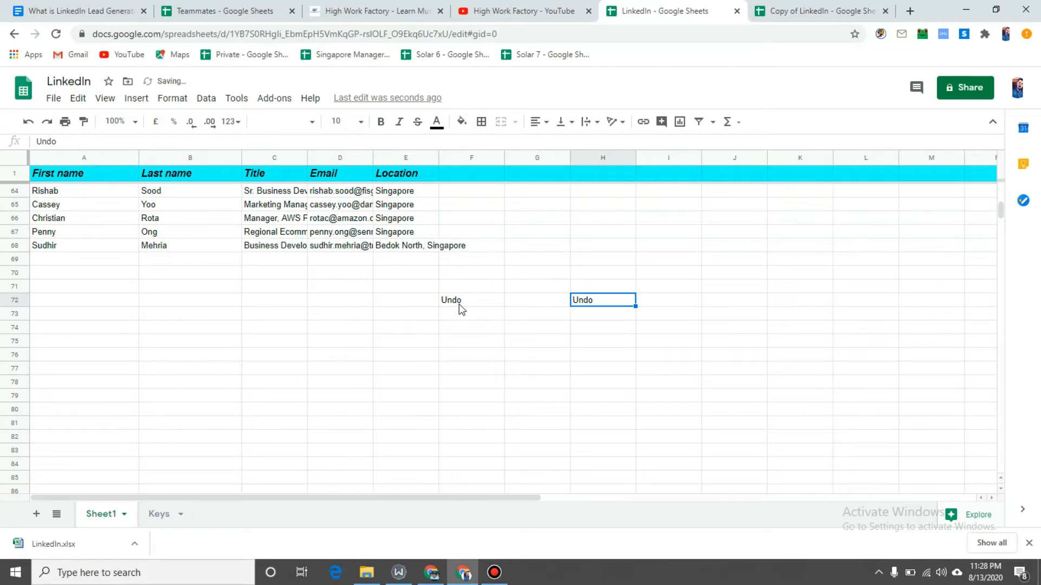
click(78, 99)
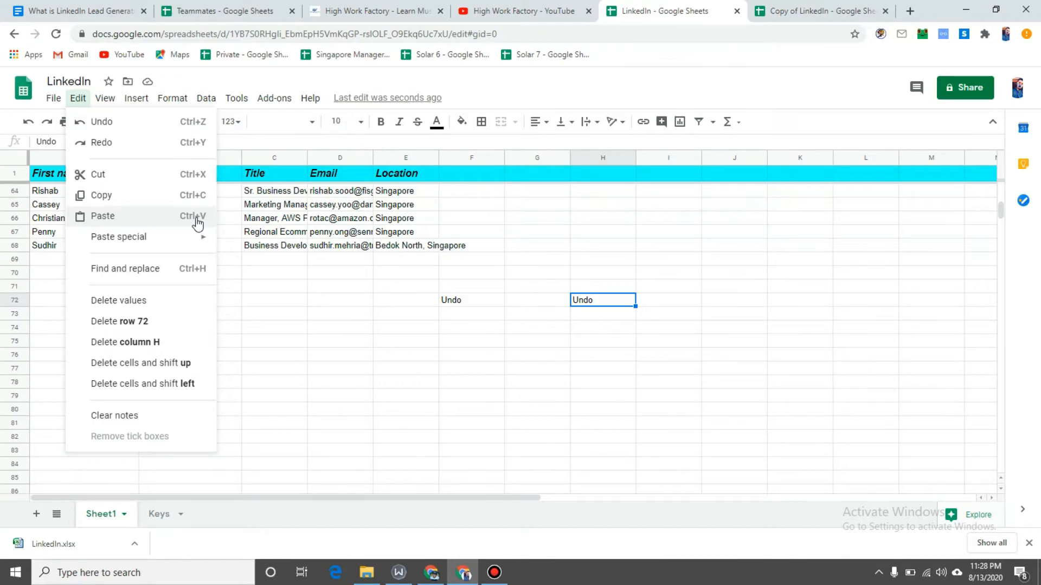
click(110, 101)
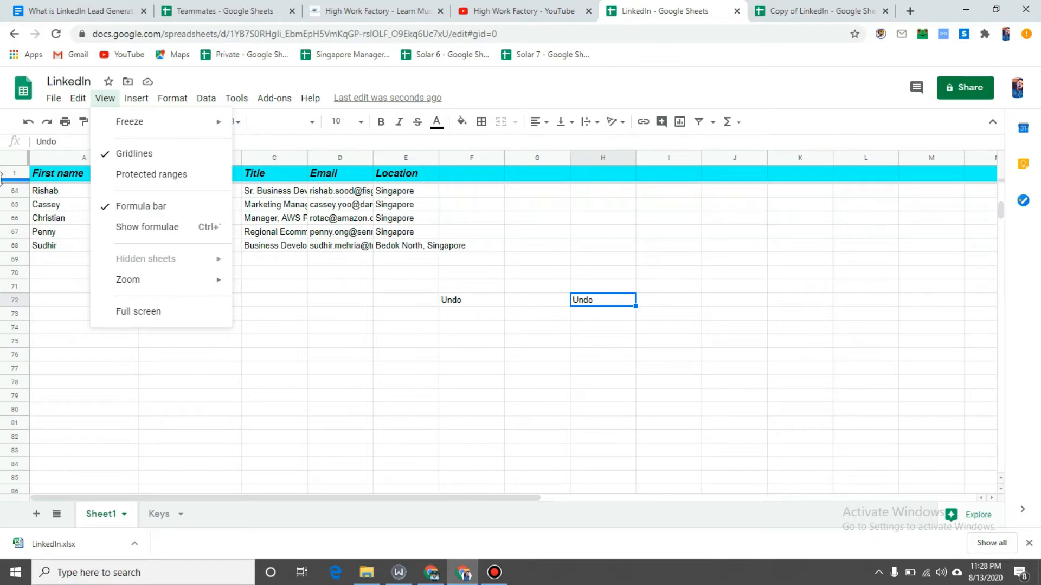
Insert a blank row above row 64 of the leads list.
click(15, 191)
scroll(111, 198, up, 1)
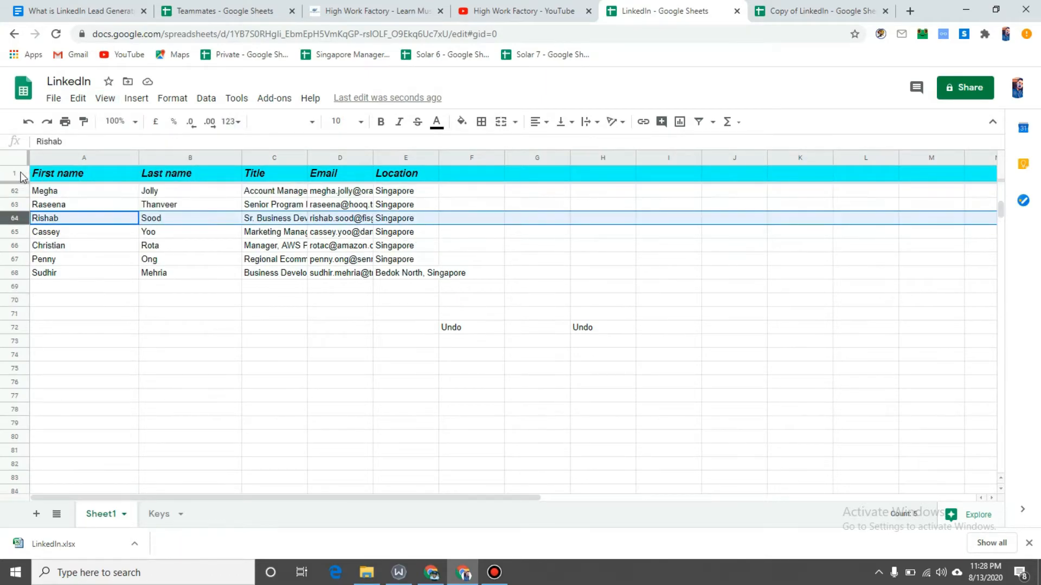
click(105, 98)
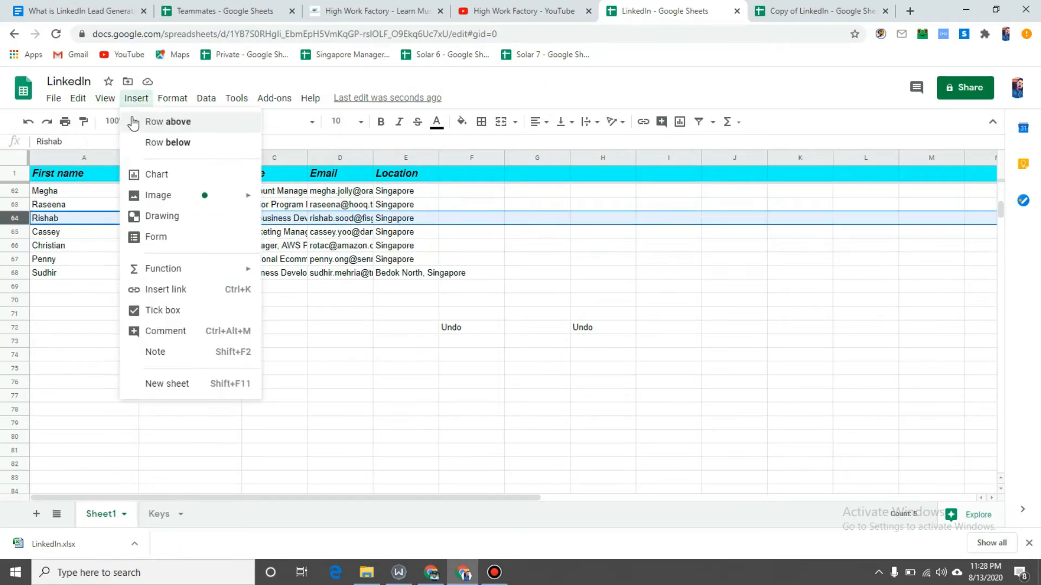
click(125, 104)
click(125, 104)
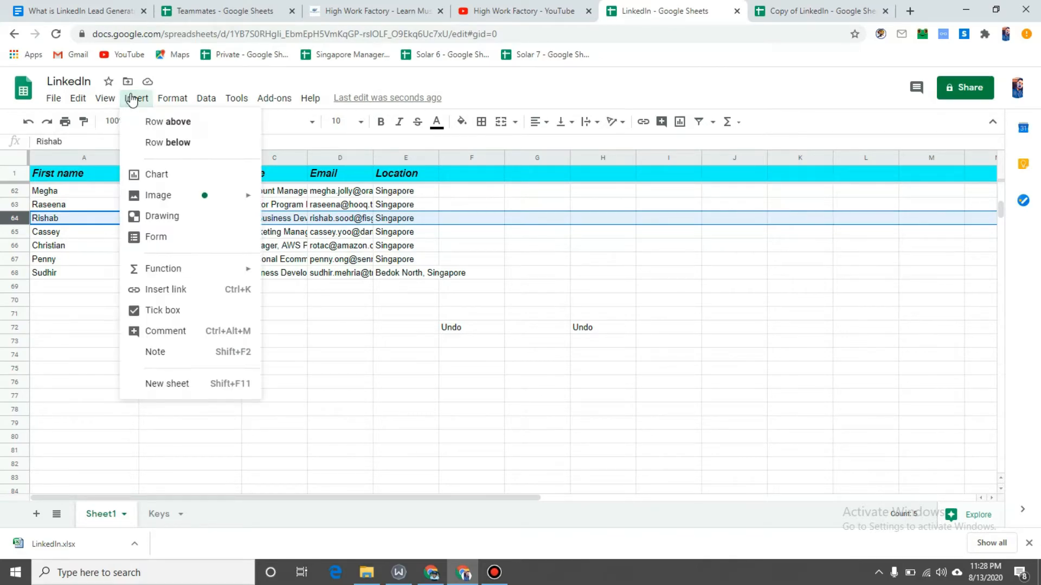
click(75, 260)
click(15, 218)
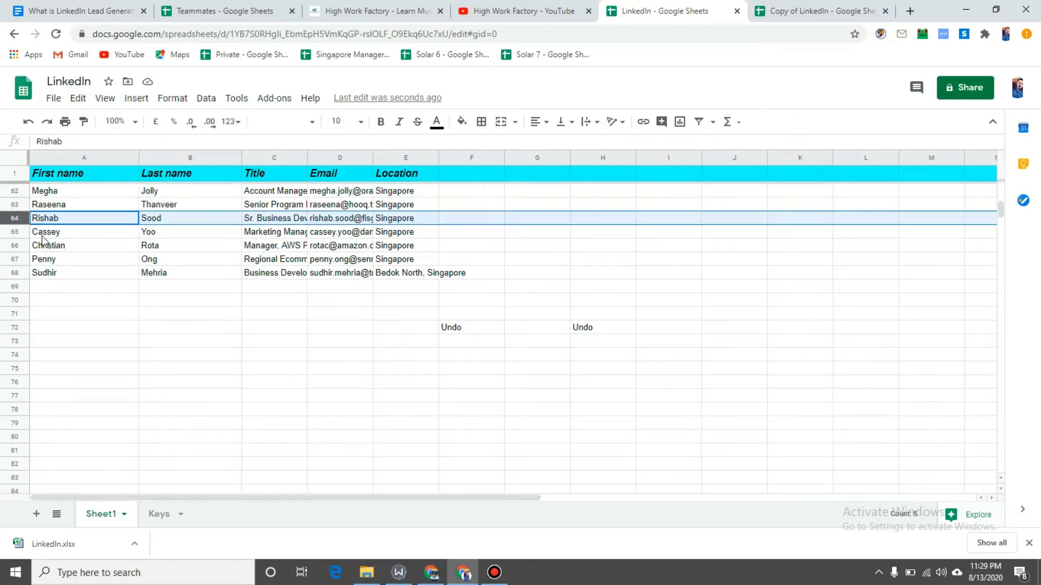
click(146, 102)
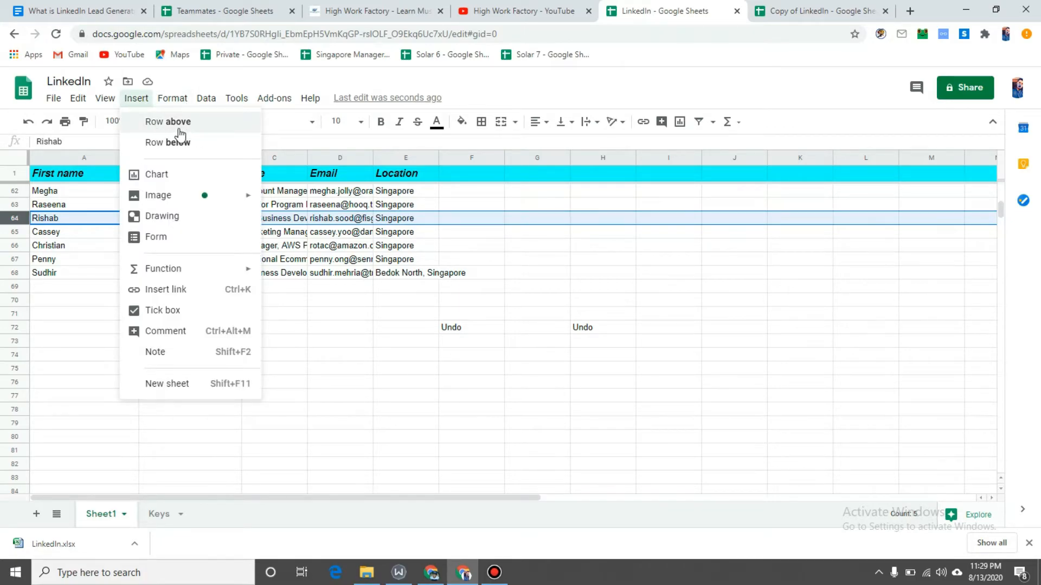
click(212, 130)
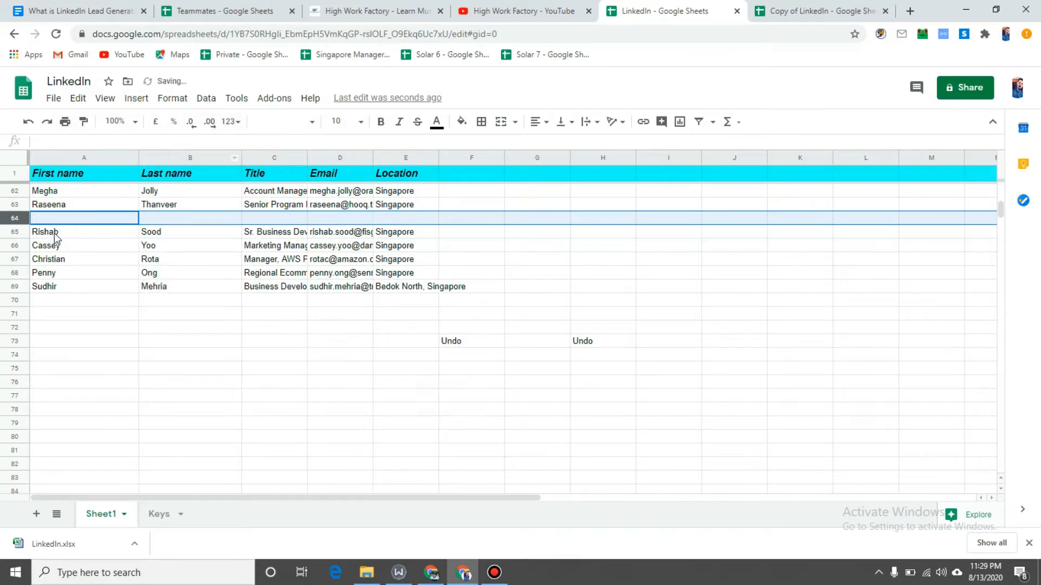
Insert a blank row below row 65 of the leads list.
click(23, 232)
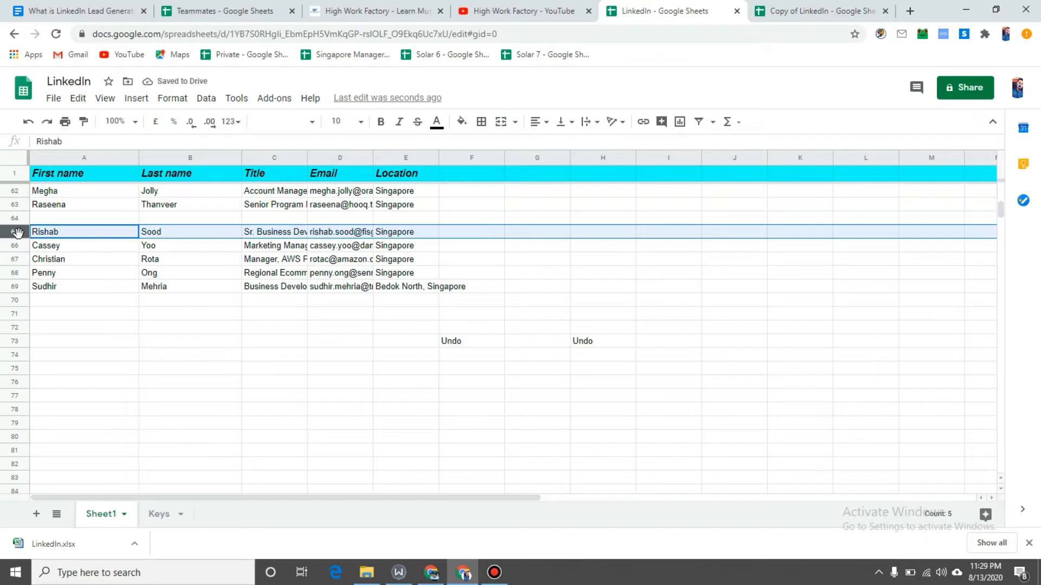
click(137, 98)
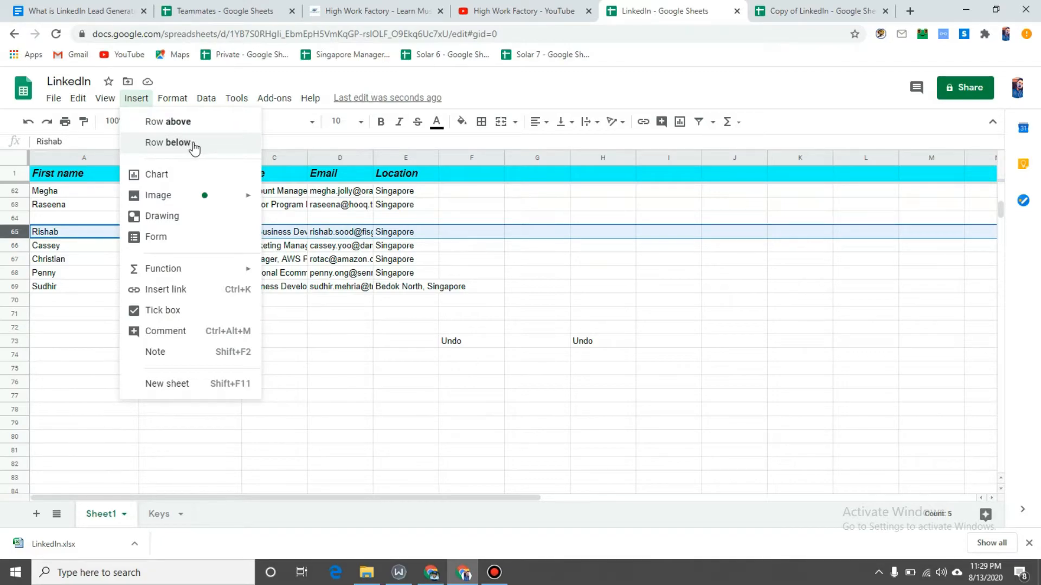
click(193, 144)
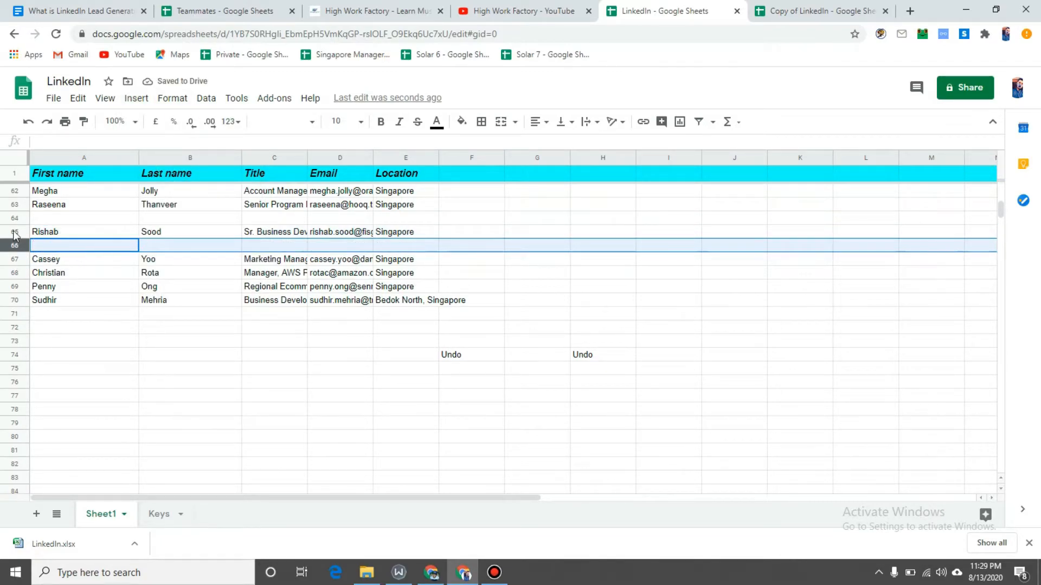
right_click(18, 250)
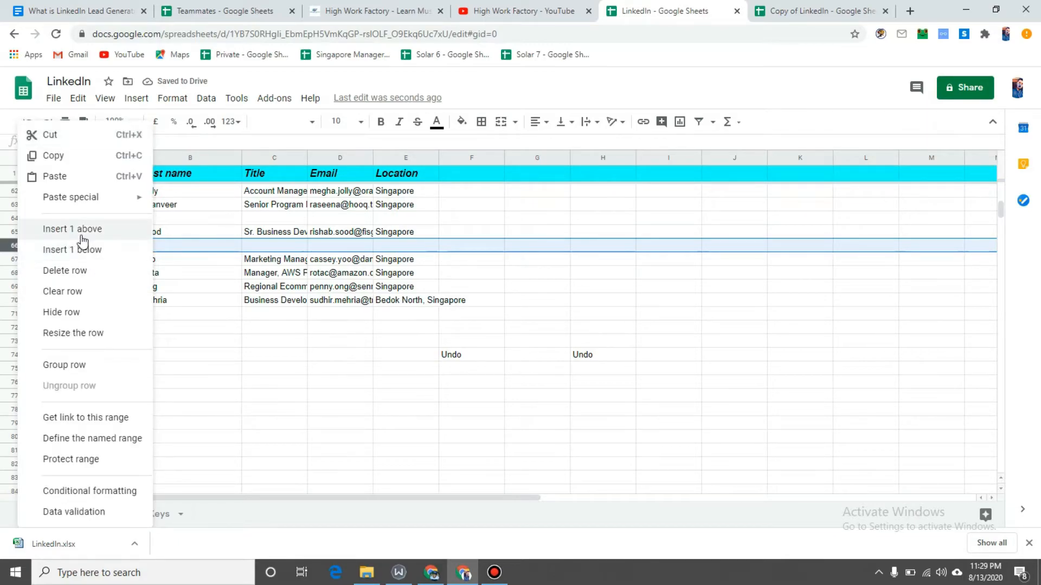
click(227, 245)
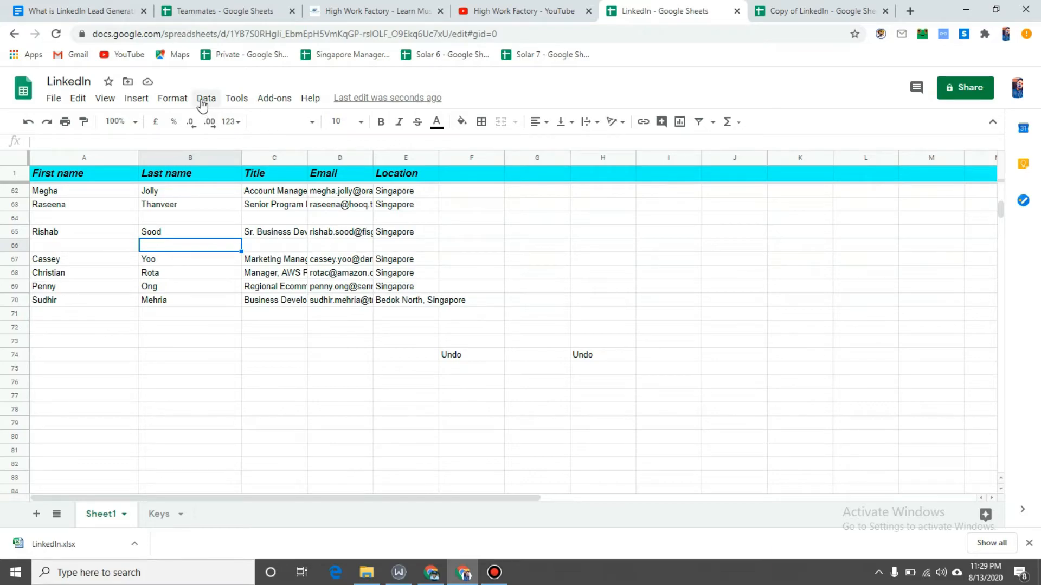
click(171, 98)
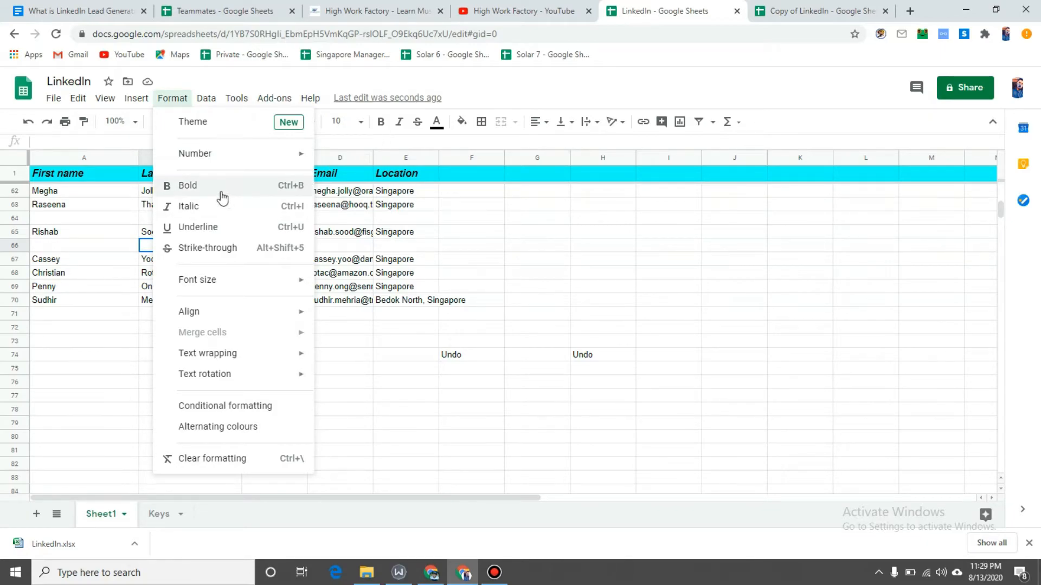
click(397, 275)
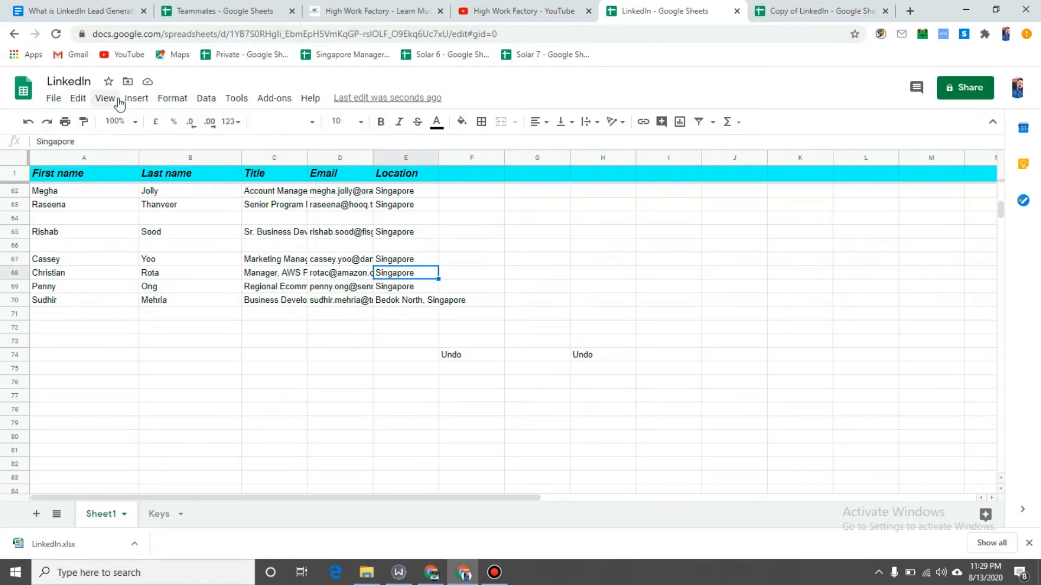
Look through the lead rows of the original LinkedIn spreadsheet, from the newly inserted blank rows up to the first lead.
scroll(343, 309, up, 6)
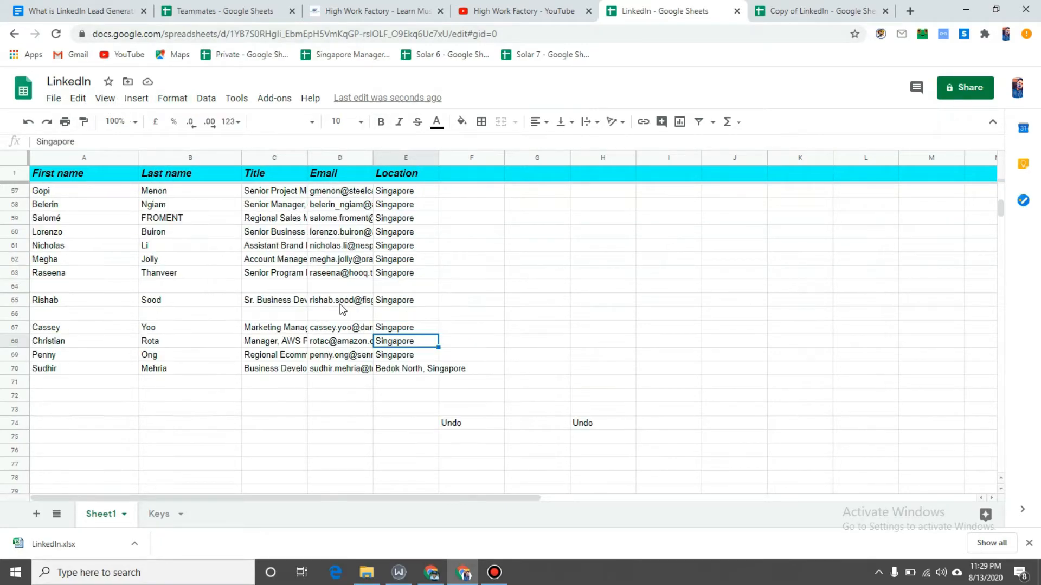
scroll(342, 307, up, 10)
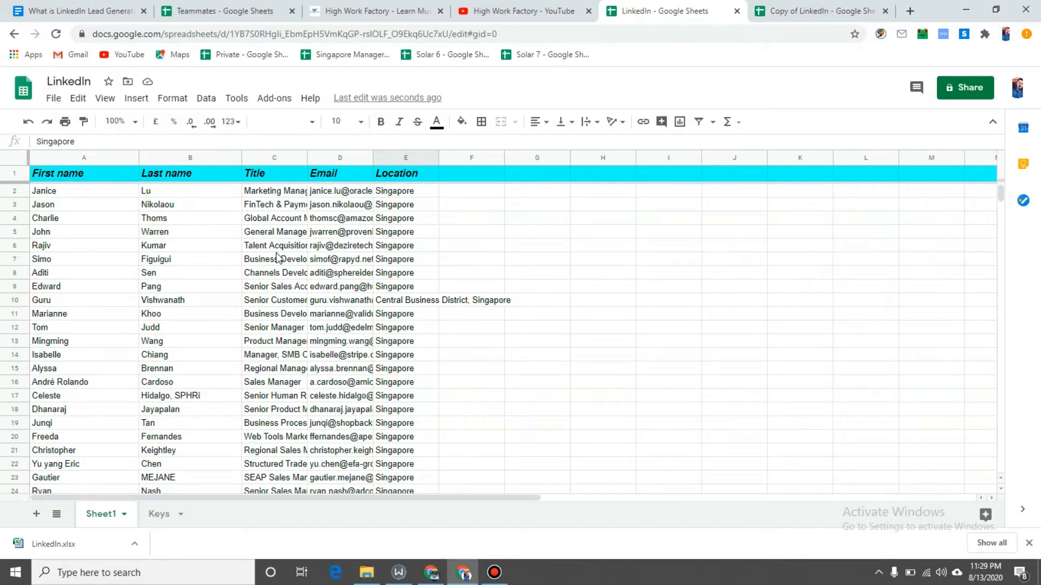
scroll(277, 256, down, 5)
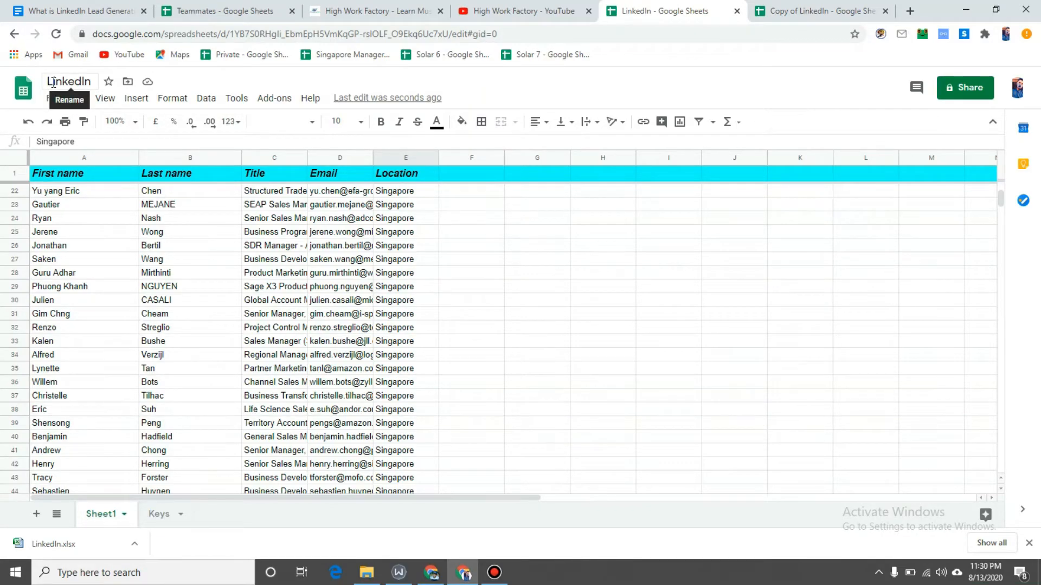
scroll(333, 277, down, 5)
scroll(332, 276, down, 3)
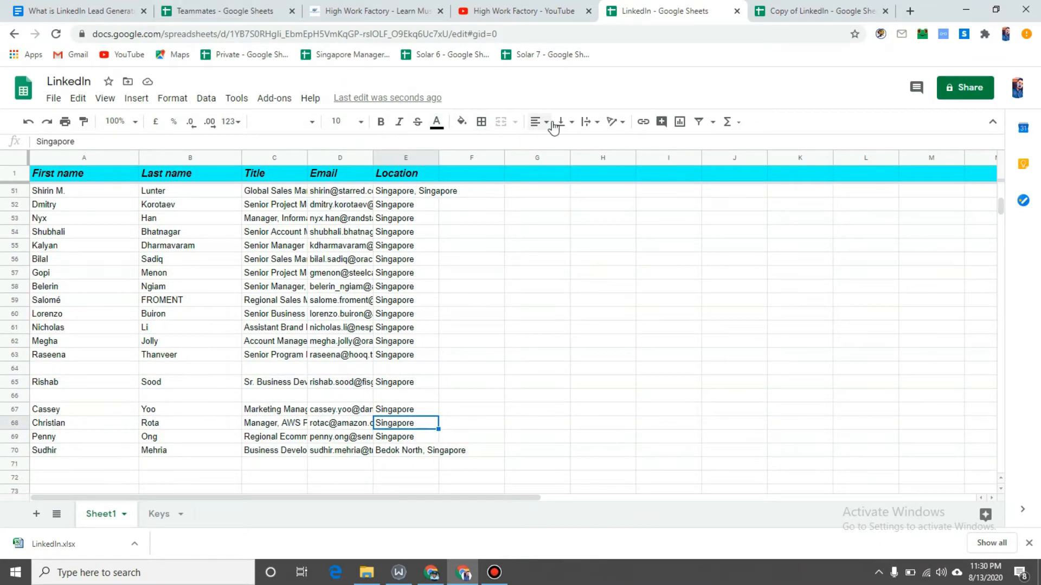
scroll(242, 271, up, 2)
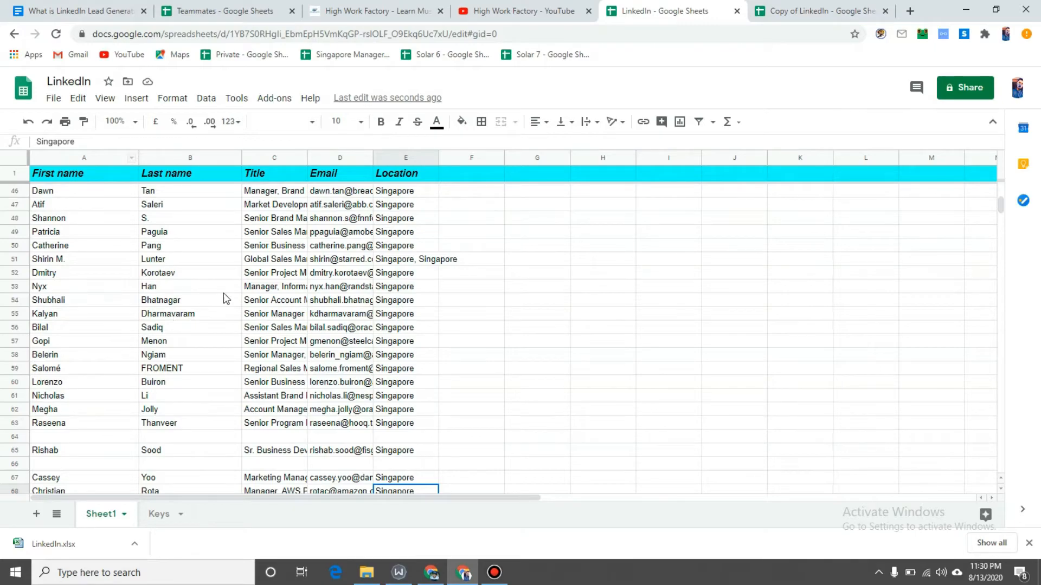
scroll(226, 299, up, 4)
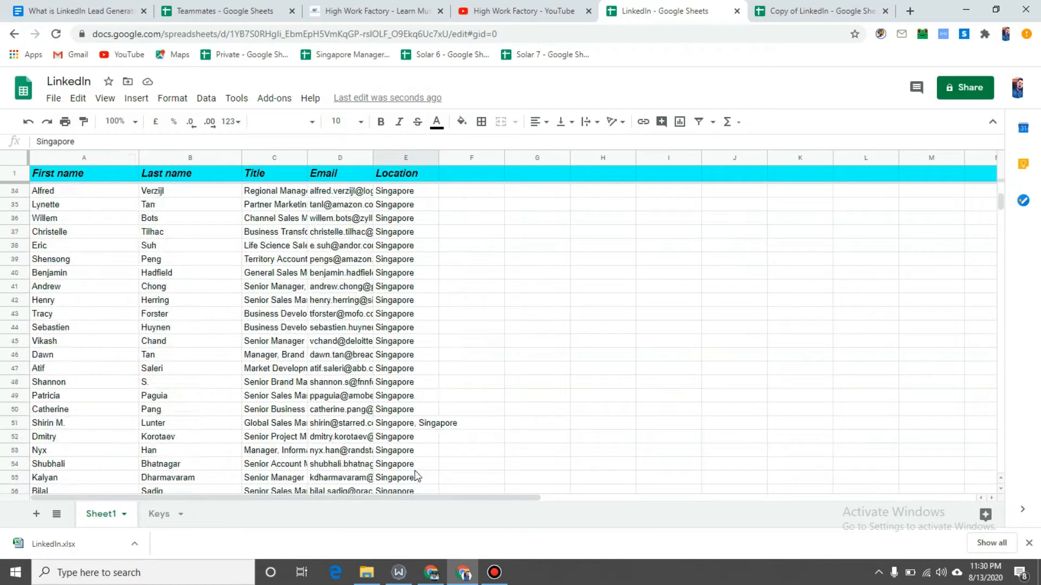
click(51, 100)
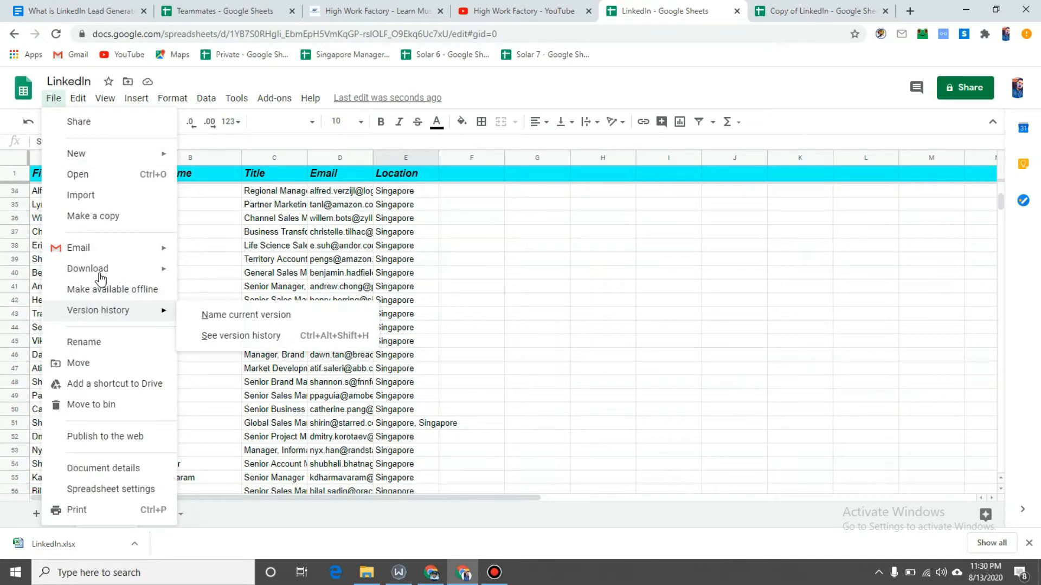
click(850, 4)
click(708, 5)
scroll(224, 291, up, 10)
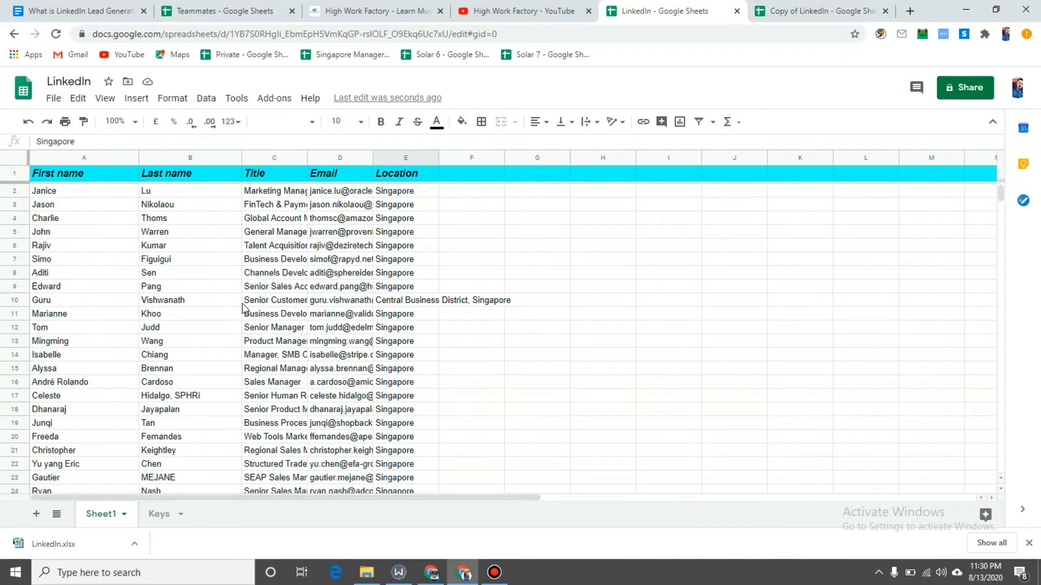
Switch to the Copy of LinkedIn spreadsheet and look through its lead rows.
click(829, 5)
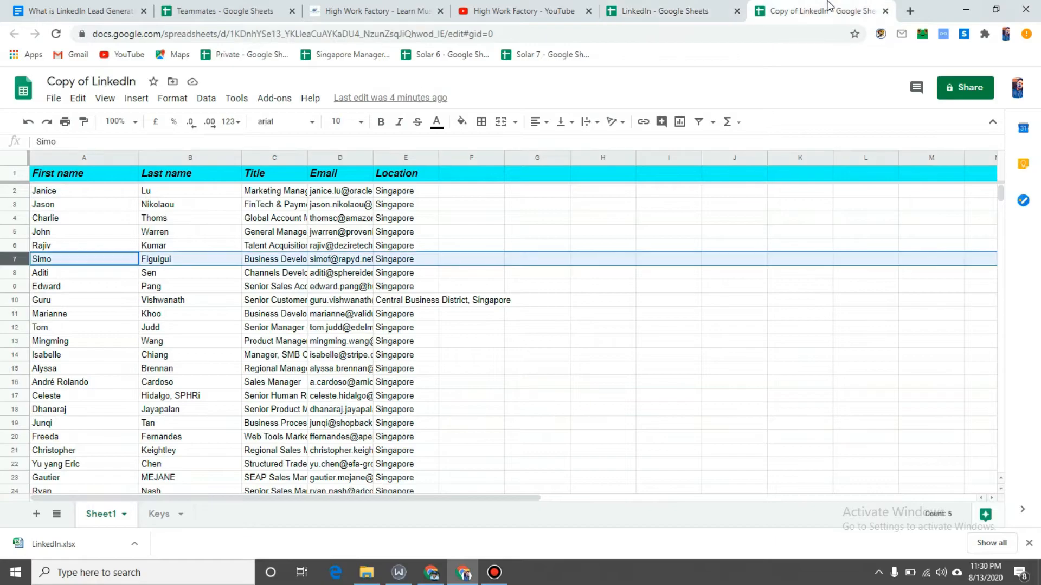
click(326, 328)
scroll(397, 320, down, 1)
scroll(397, 320, down, 4)
scroll(397, 320, up, 5)
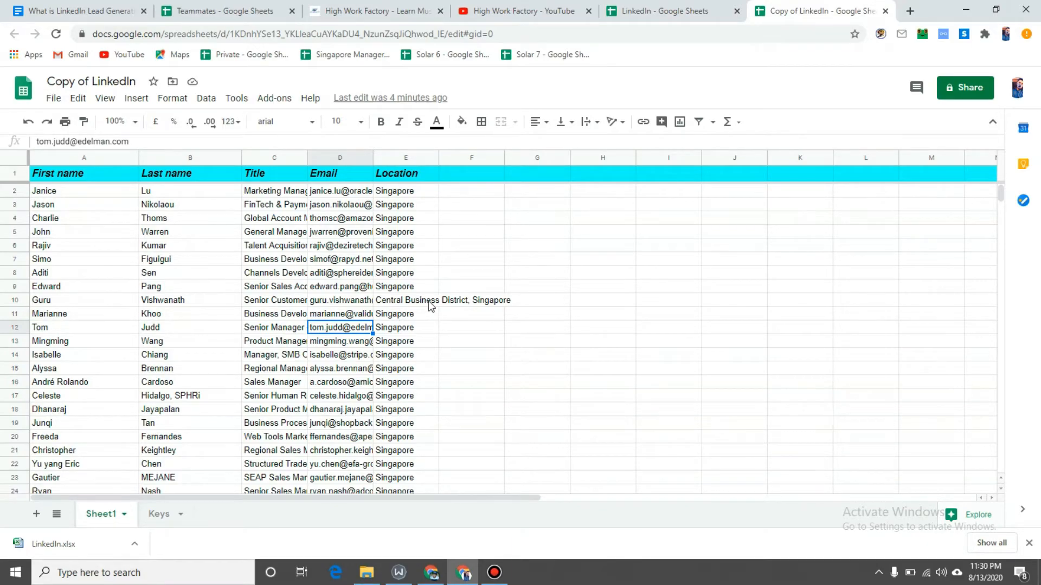
On the Keys sheet, label the Ctrl+C, Ctrl+V and Ctrl+X shortcuts as Copy, Paste and Cut in column B.
click(157, 518)
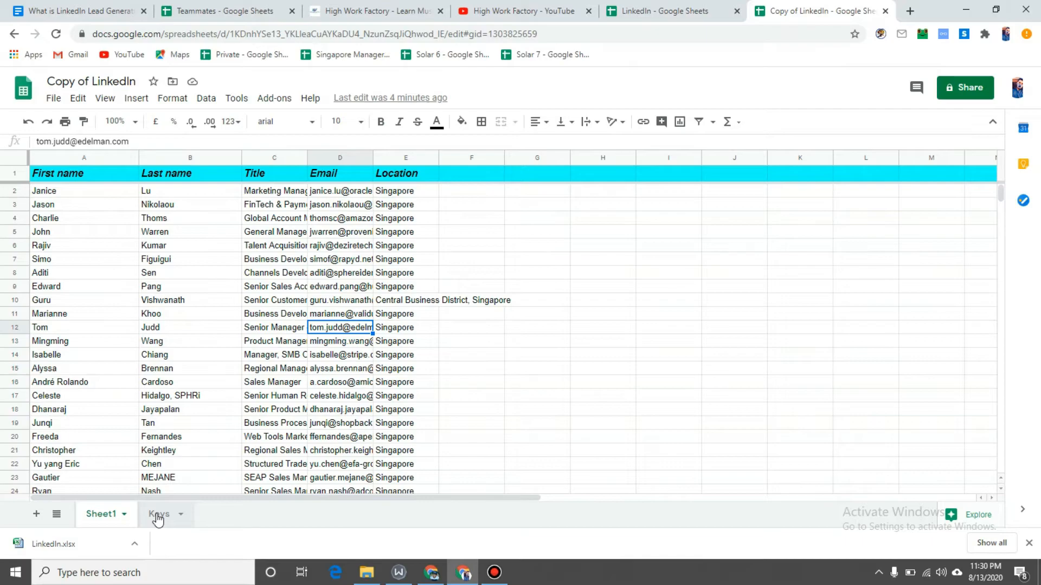
double_click(133, 169)
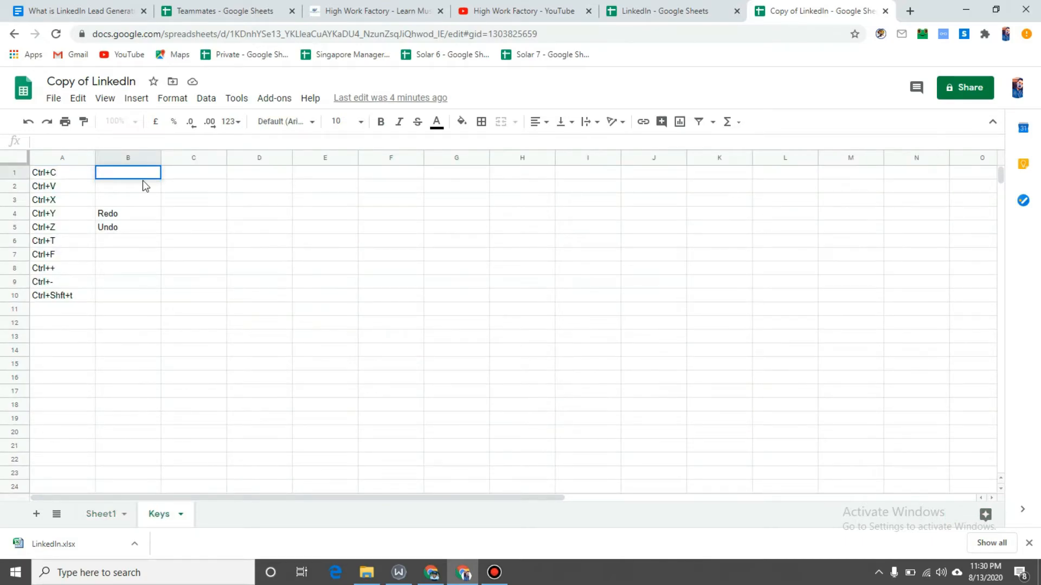
text(Copy)
key(Return)
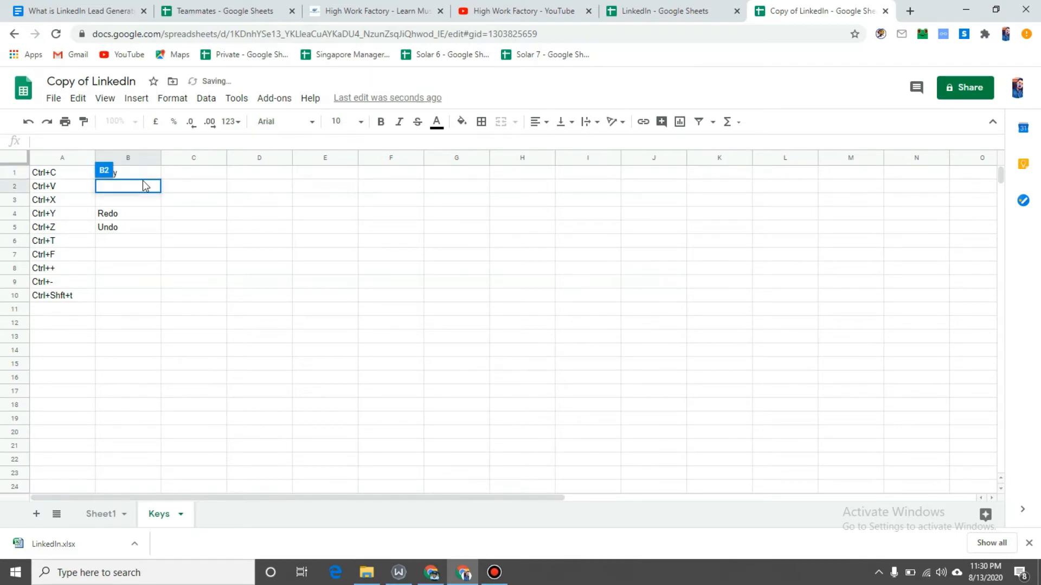
text(Paste)
key(Return)
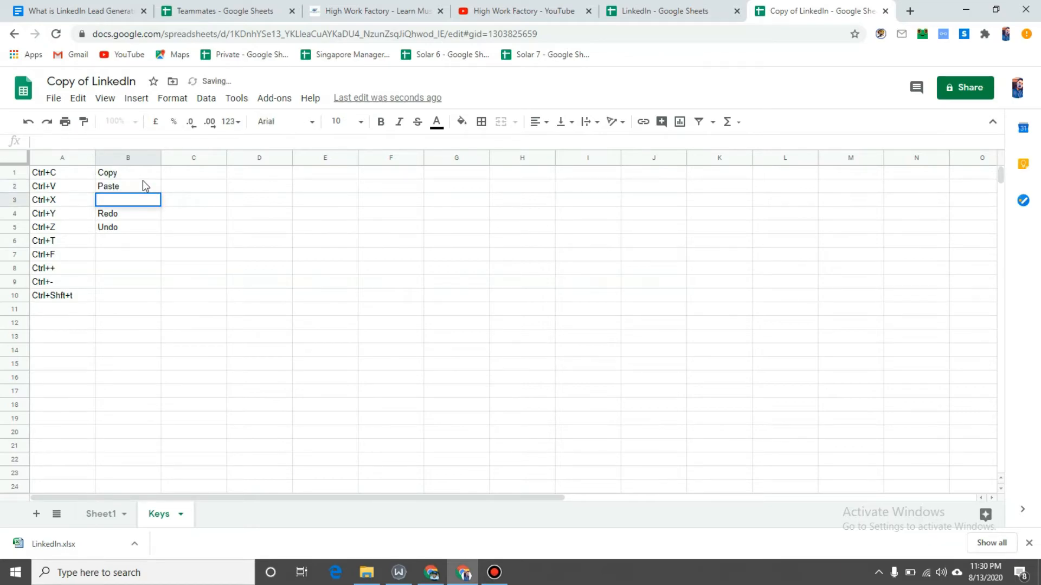
text(Cut)
key(Return)
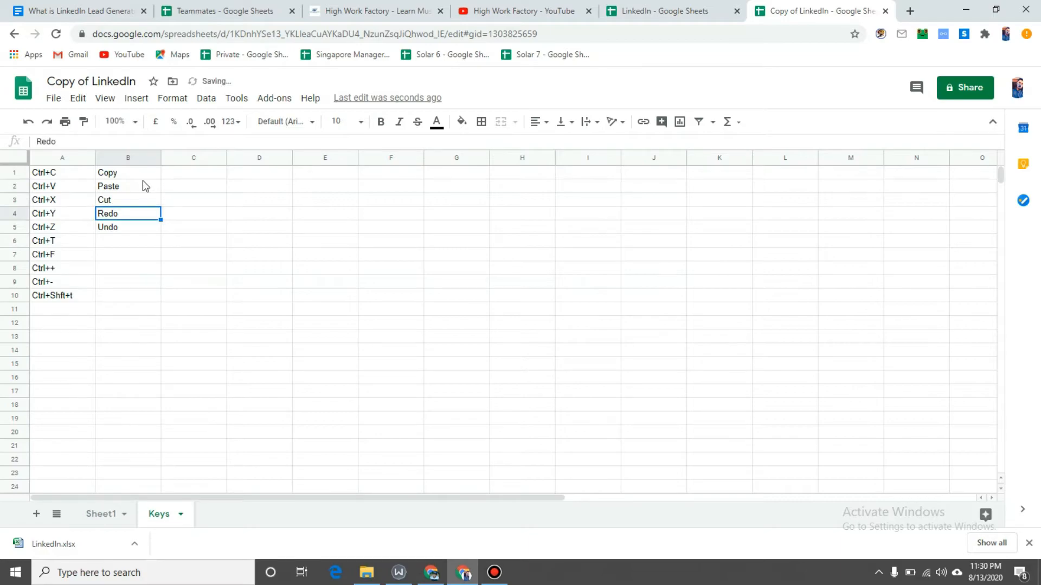
Label the Ctrl+T shortcut as Tab, open a new browser tab to demonstrate it, and return to the Copy of LinkedIn spreadsheet.
key(Down)
key(Down)
key(Return)
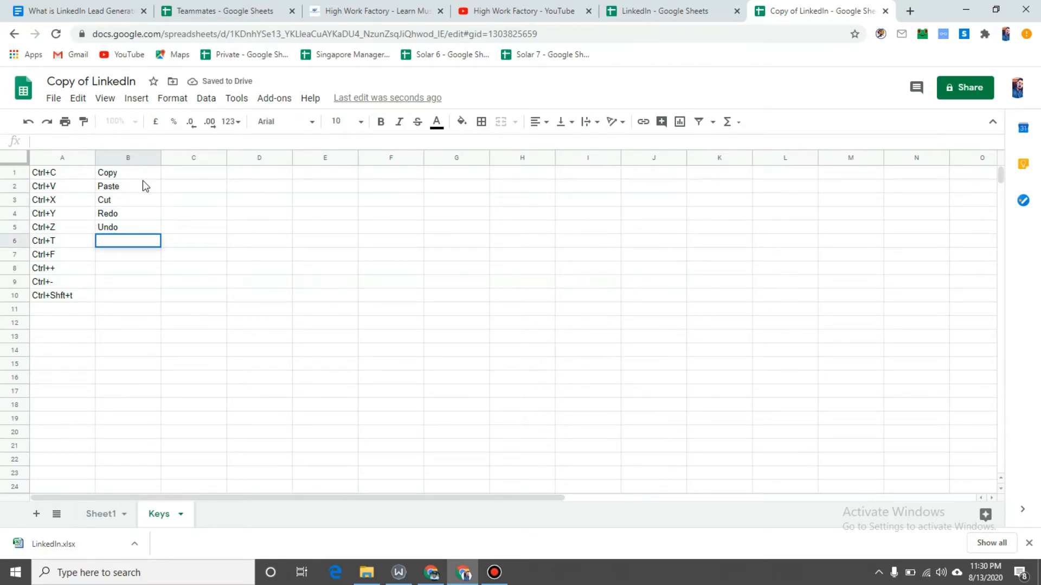
text(Tab)
click(194, 213)
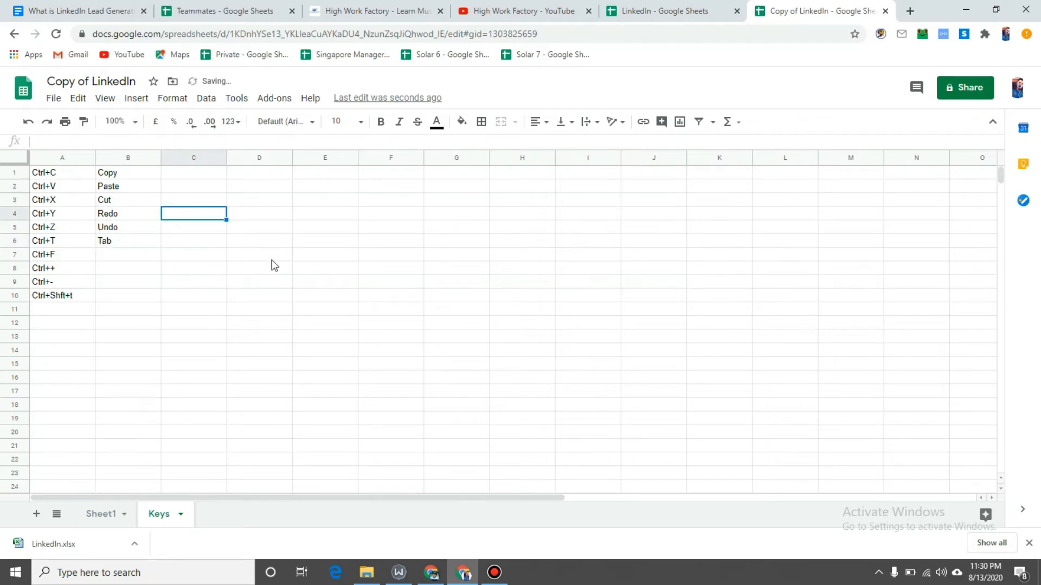
key(ctrl+t)
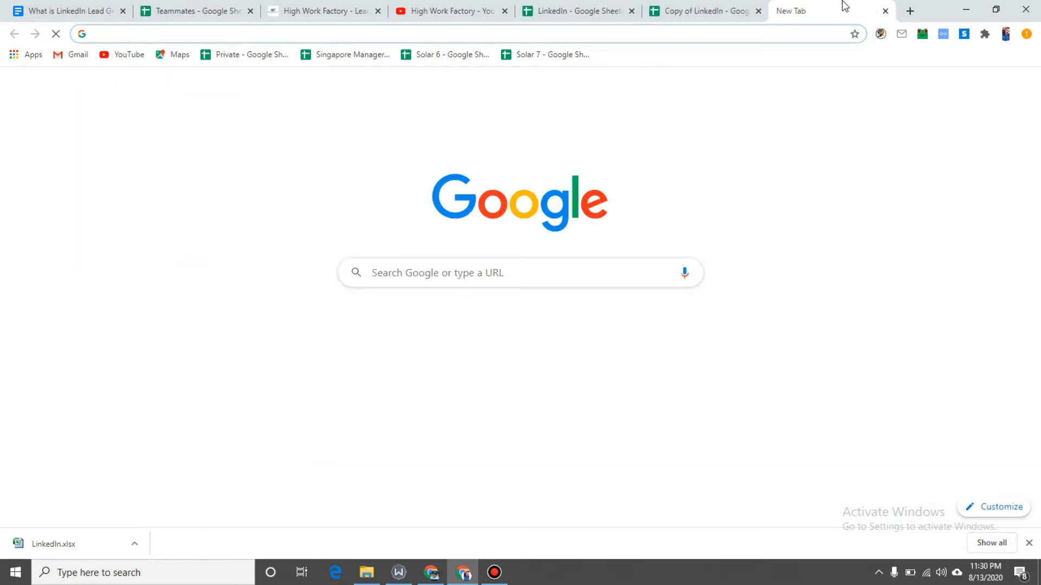
click(700, 8)
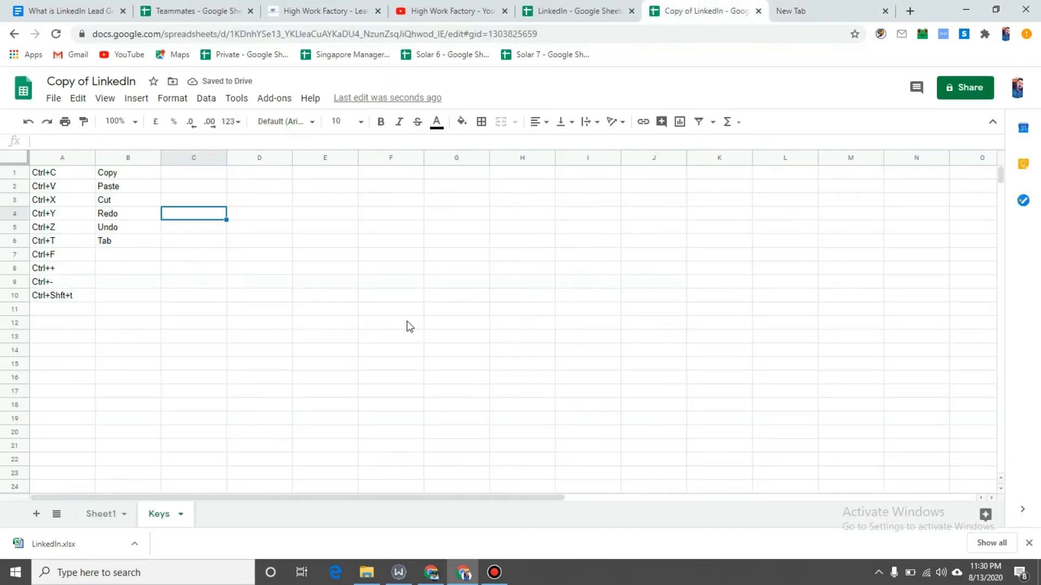
Label the Ctrl+F shortcut as Find in cell B7 of the Keys sheet.
double_click(116, 254)
text(Find)
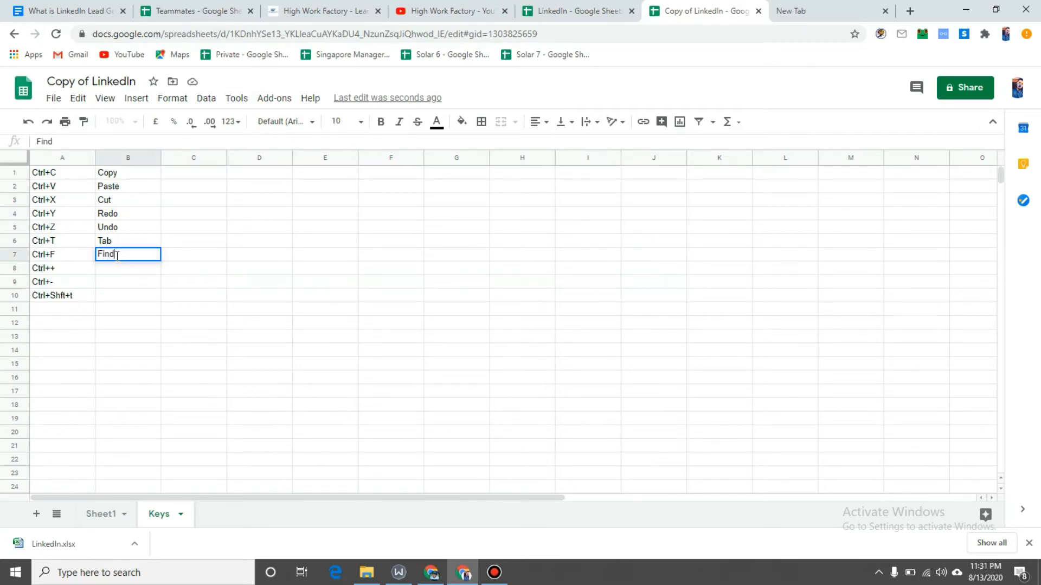
key(Return)
Search Sheet1 for the first name copied from row 7 and step through the matches.
click(103, 518)
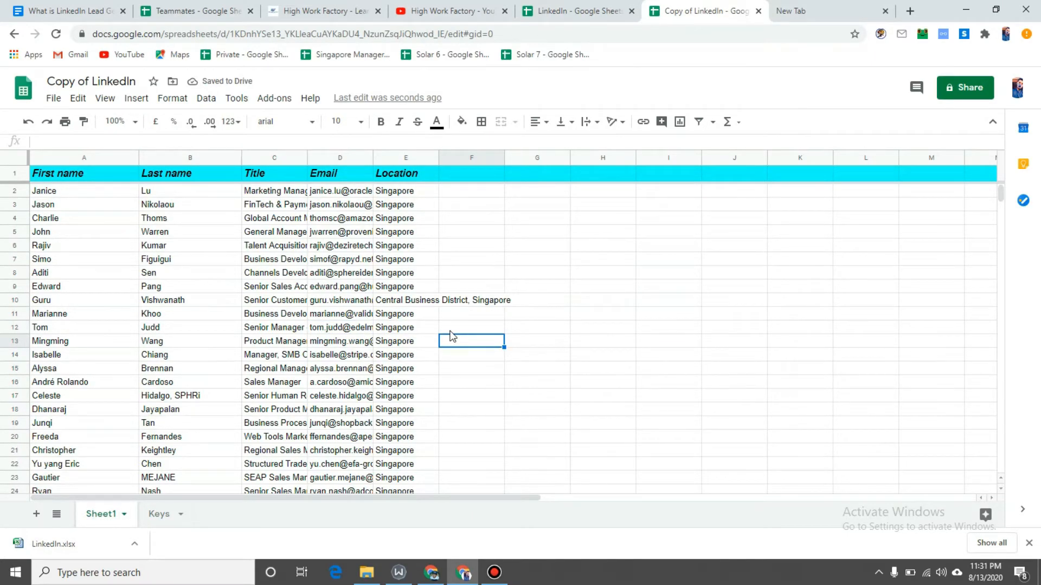
key(ctrl+f)
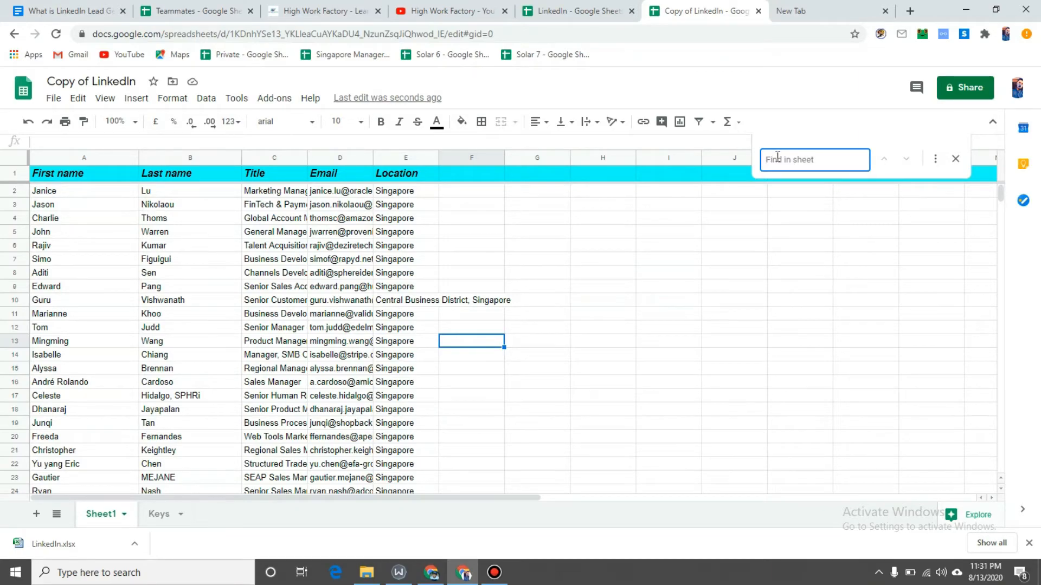
click(54, 264)
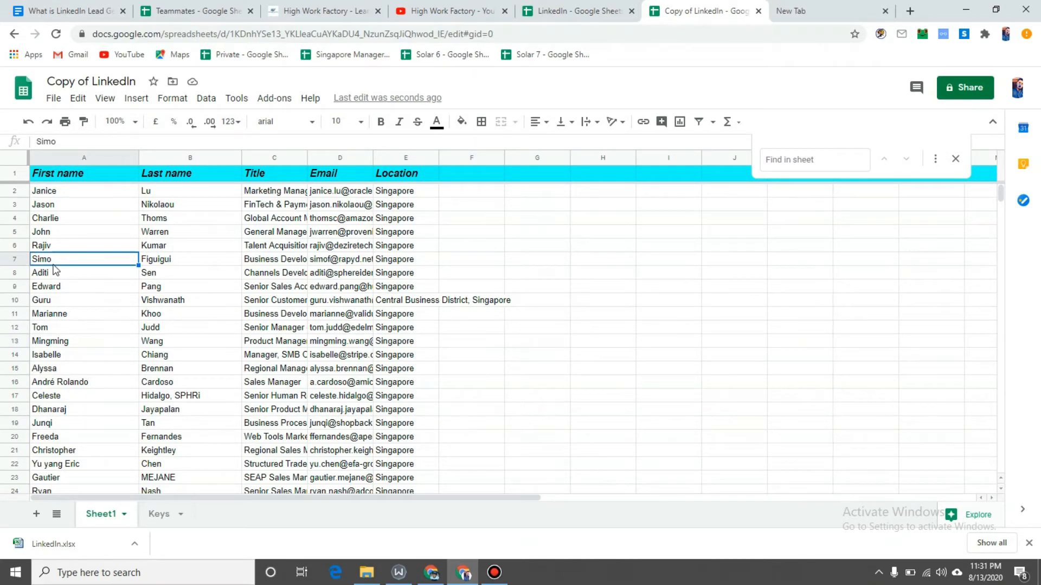
key(ctrl+c)
key(ctrl+f)
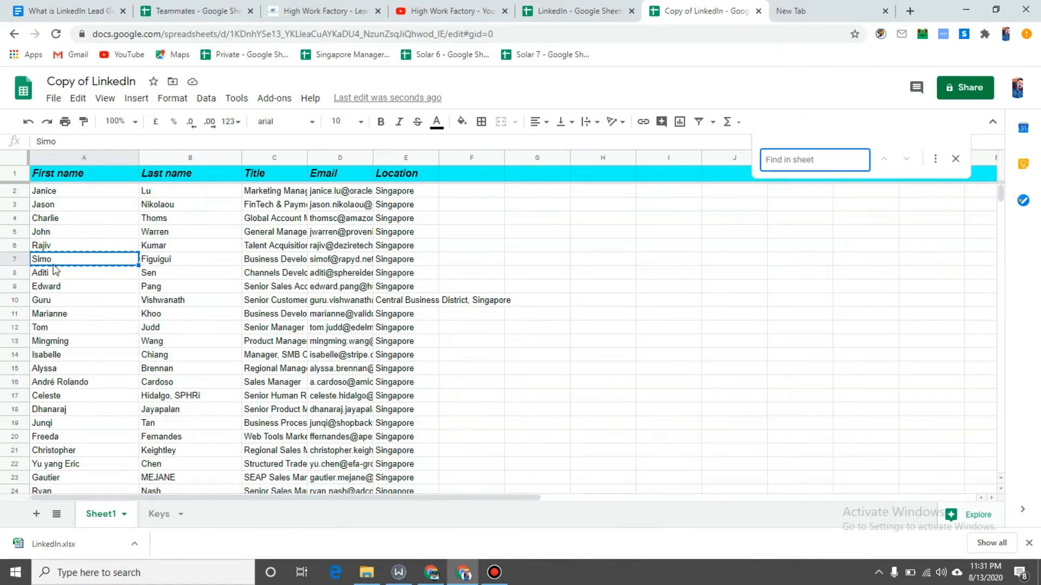
key(ctrl+v)
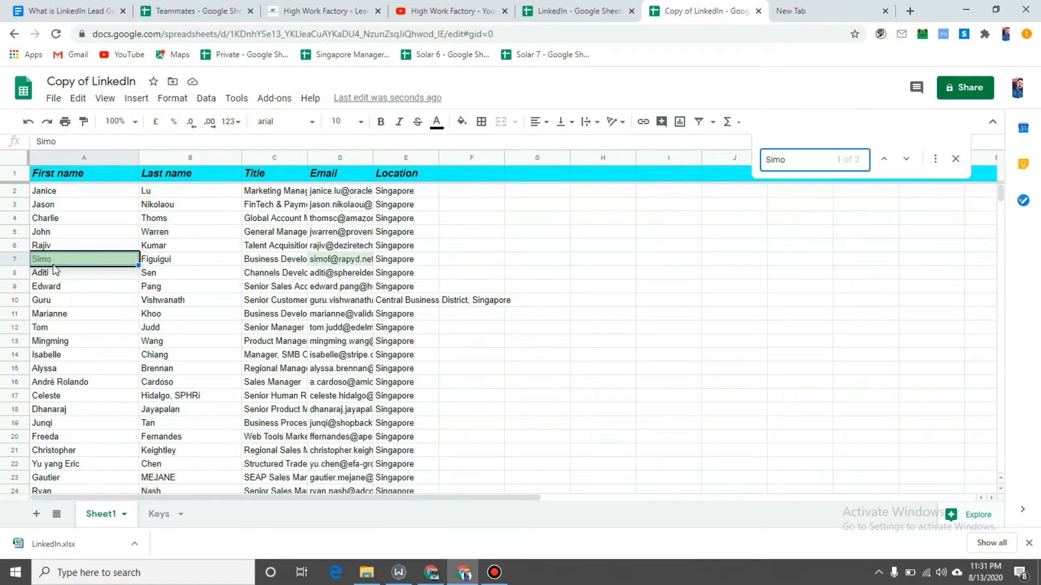
key(Return)
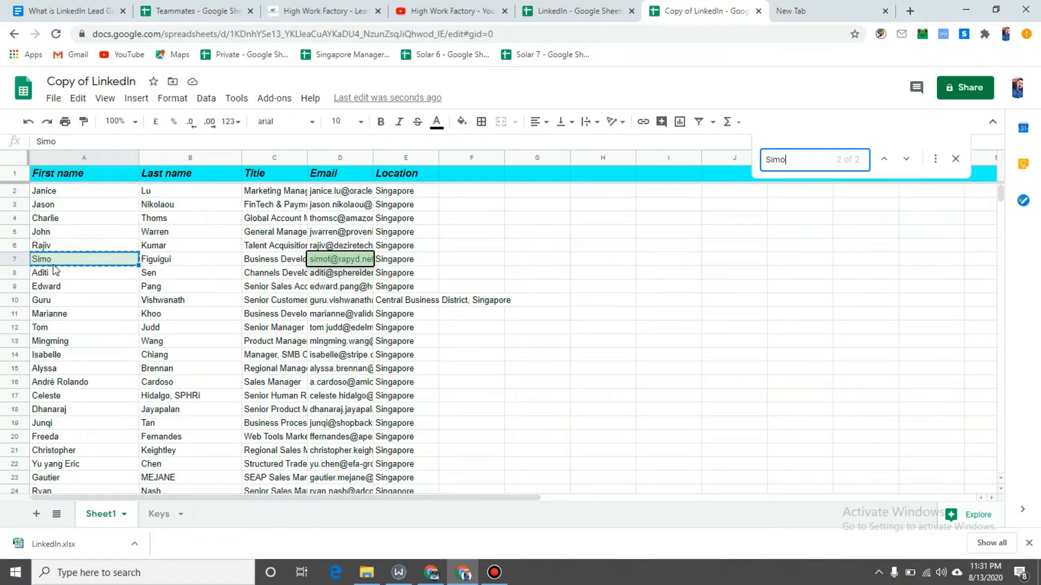
click(906, 158)
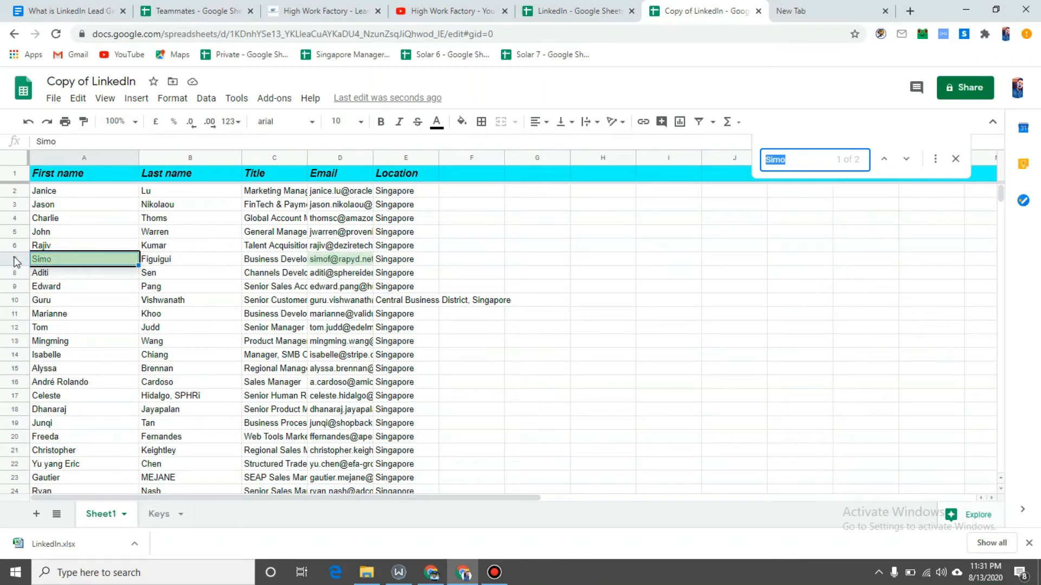
Examine the matching first name and email cells in row 7, and close the search.
click(16, 260)
click(48, 262)
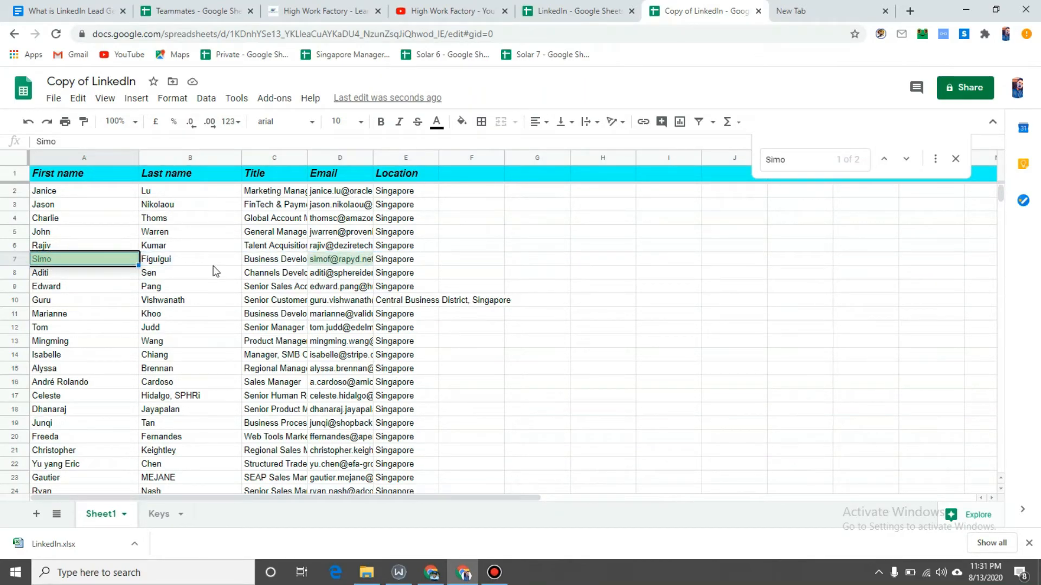
click(339, 264)
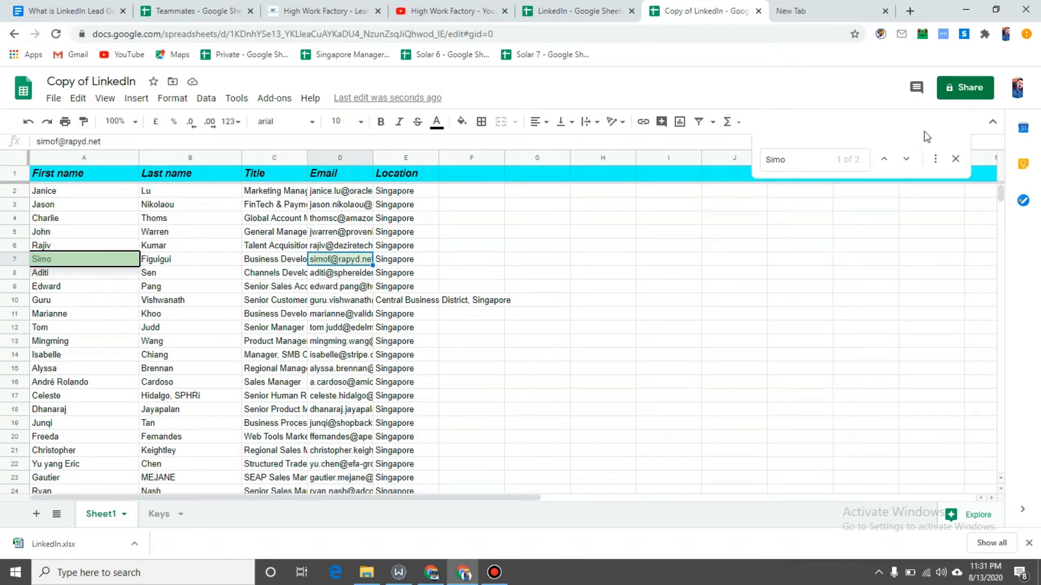
click(955, 160)
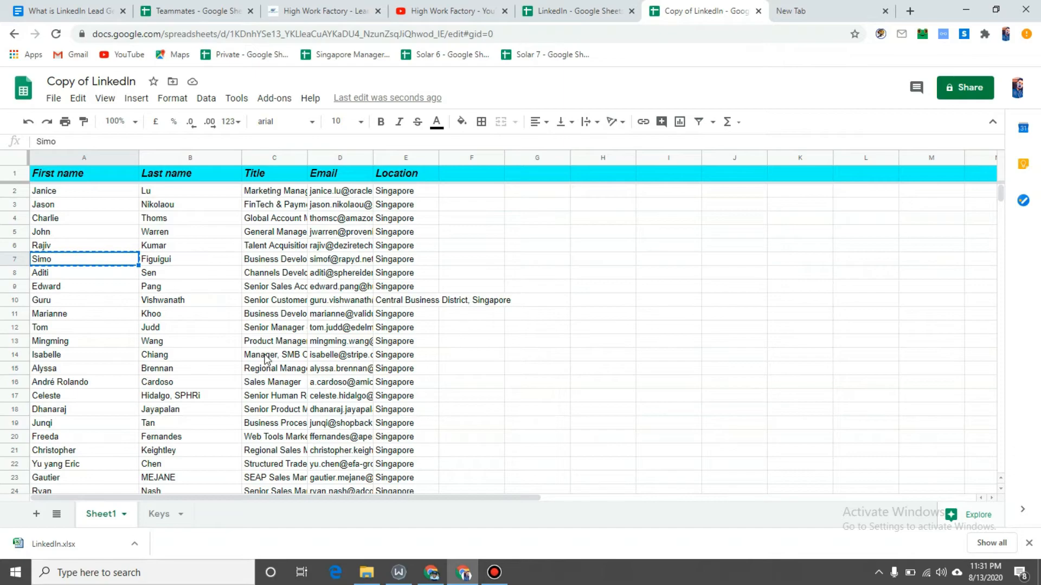
Demonstrate browser zoom on the Keys sheet by enlarging the page three levels and reducing it two levels.
click(156, 514)
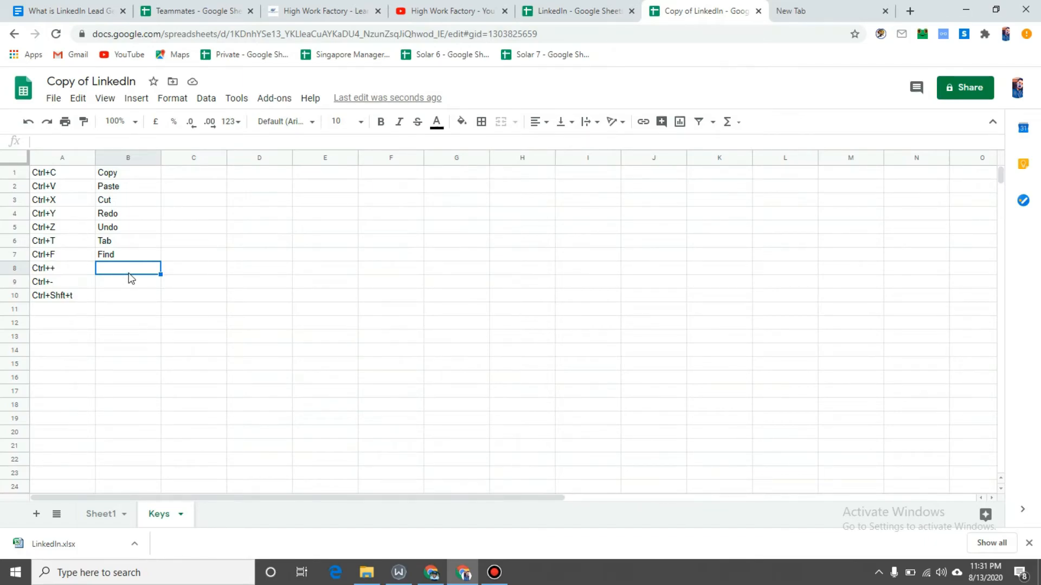
key(ctrl+plus)
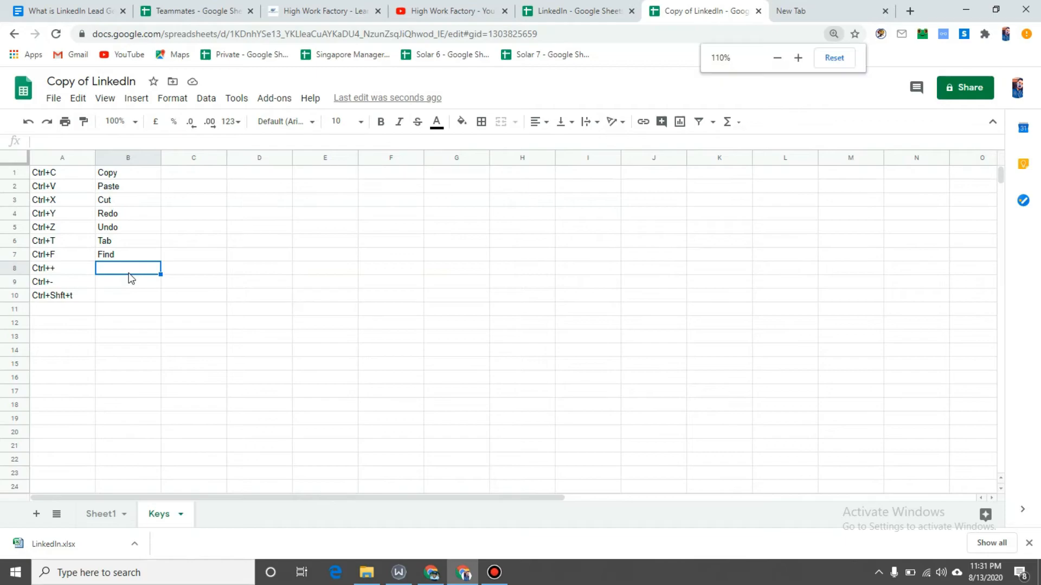
key(ctrl+plus)
key(ctrl+plus)
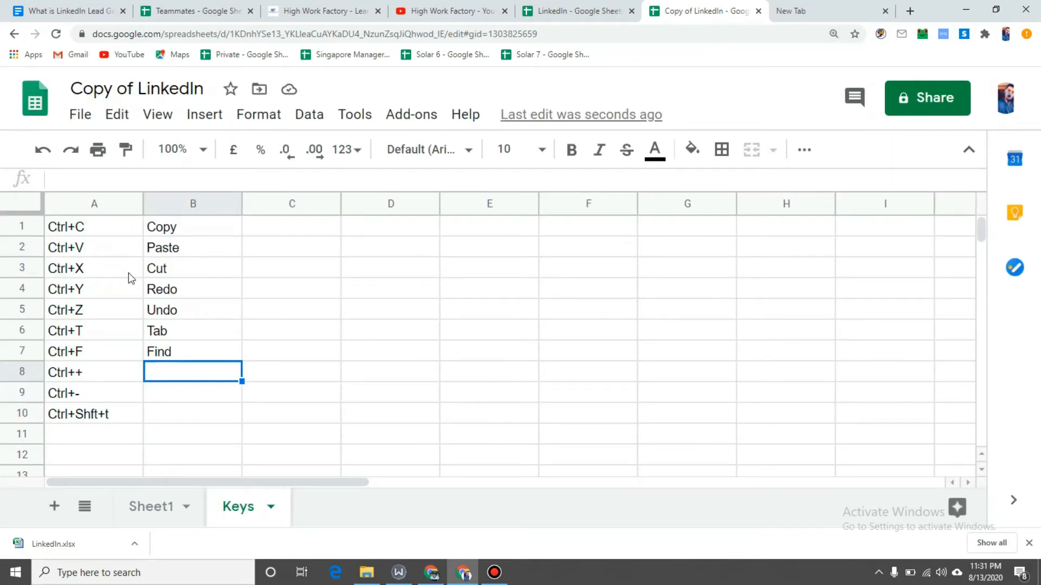
key(ctrl+minus)
key(ctrl+minus)
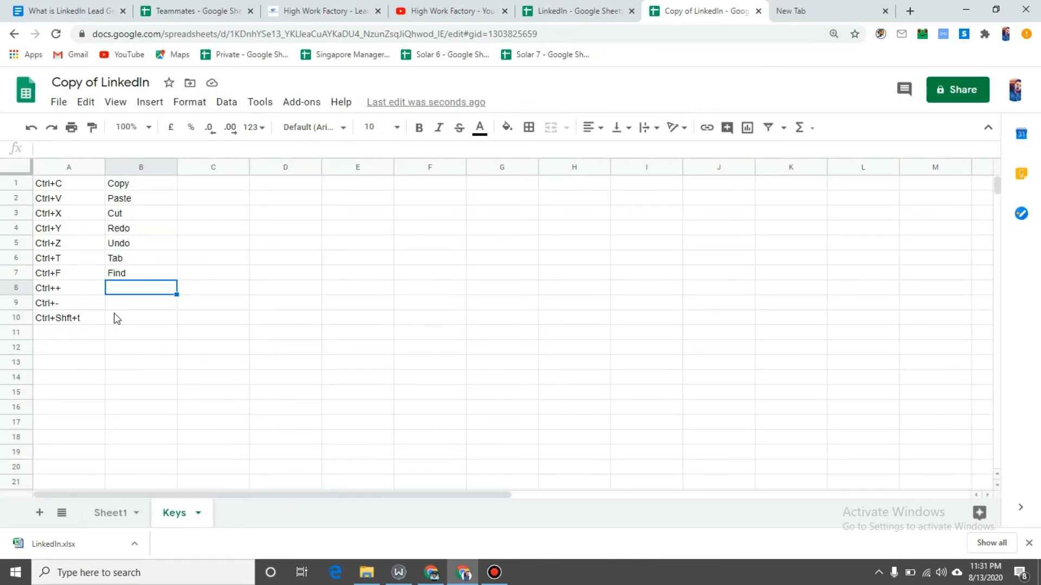
Close the High Work Factory website tab, reopen the closed tab, and return to the Copy of LinkedIn spreadsheet.
click(146, 323)
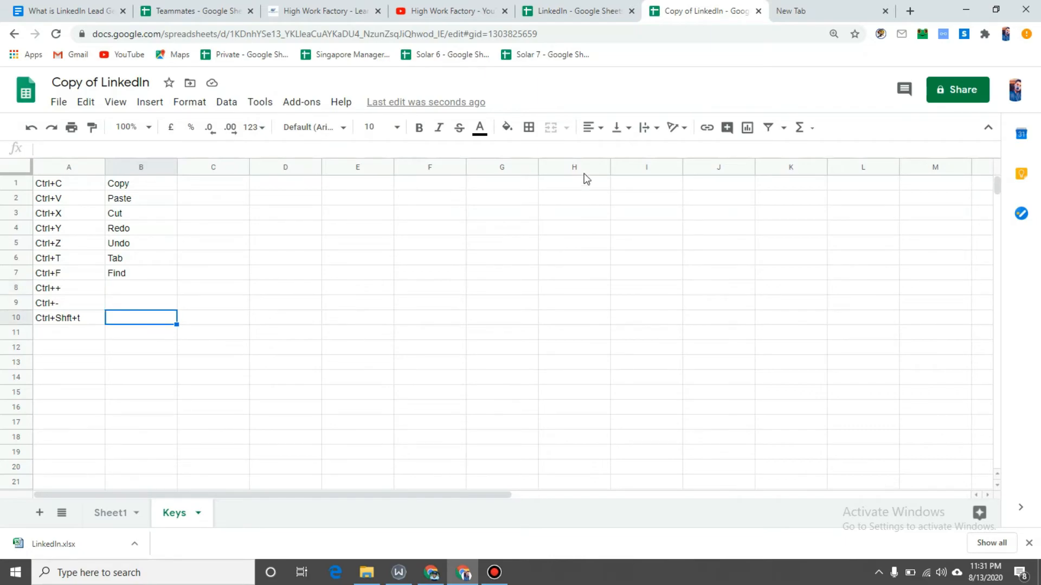
click(61, 245)
click(112, 247)
click(287, 333)
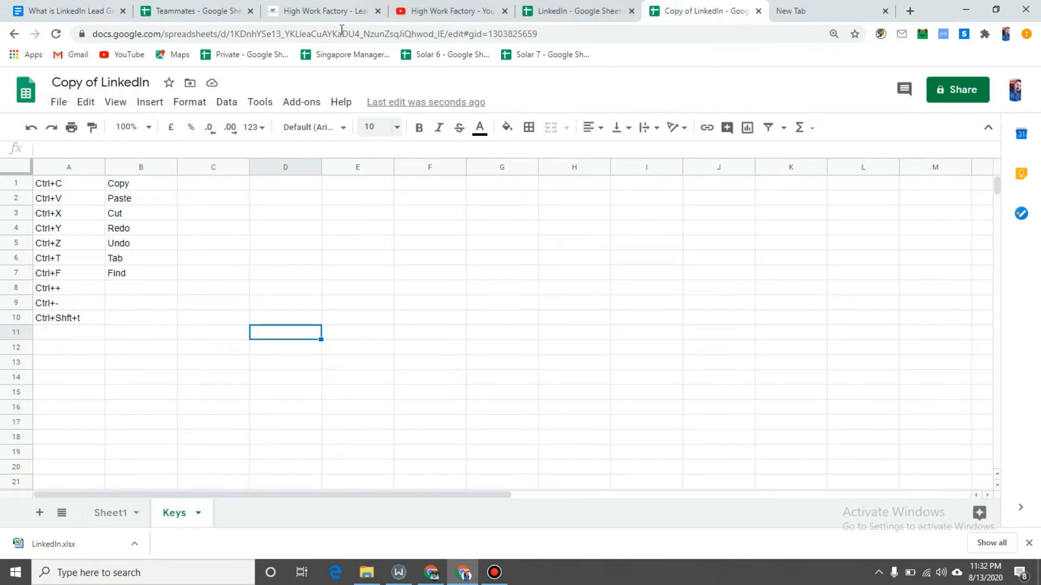
click(335, 6)
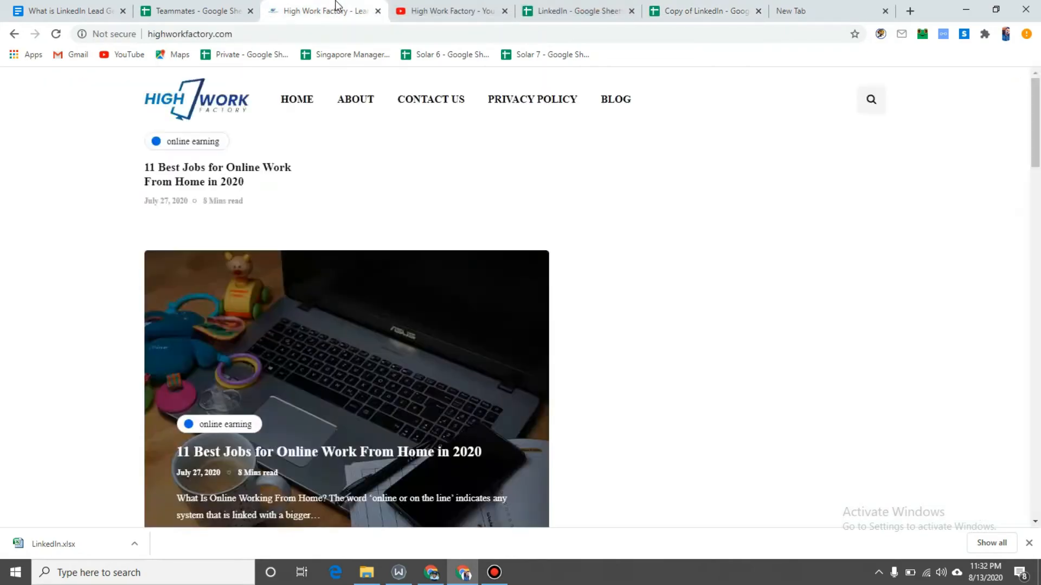
click(378, 11)
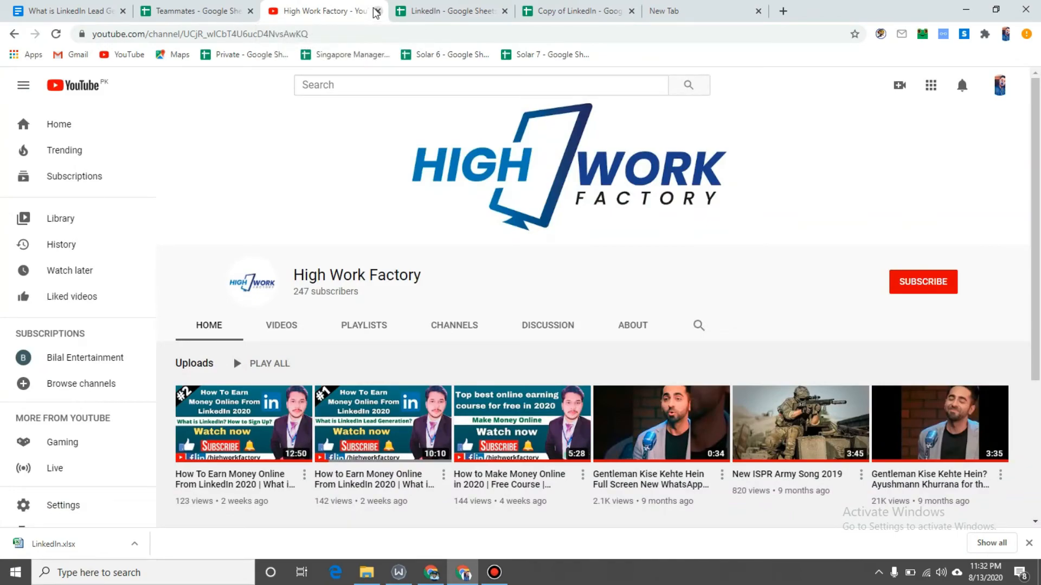
key(ctrl+shift+t)
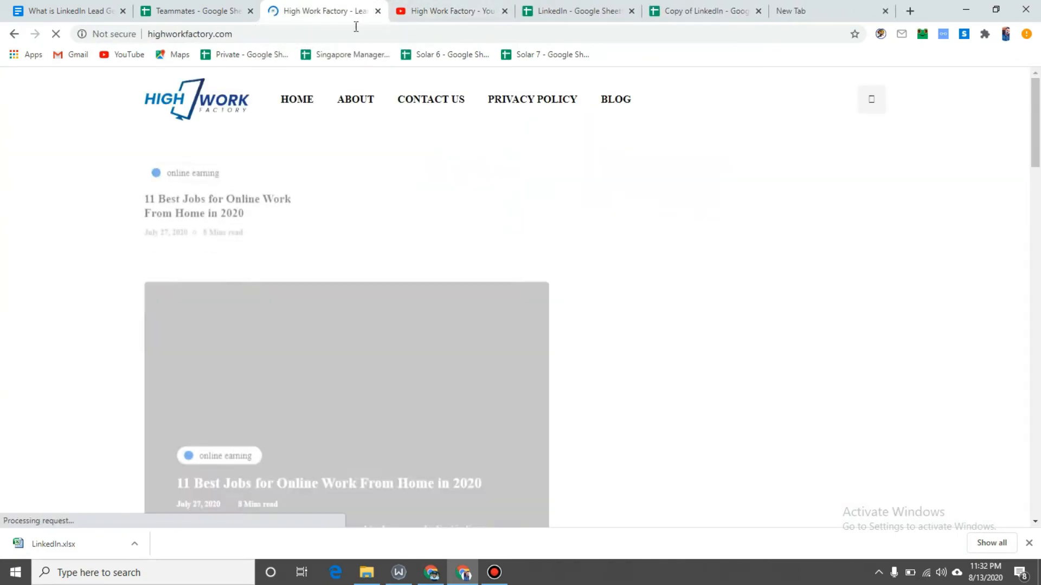
click(726, 9)
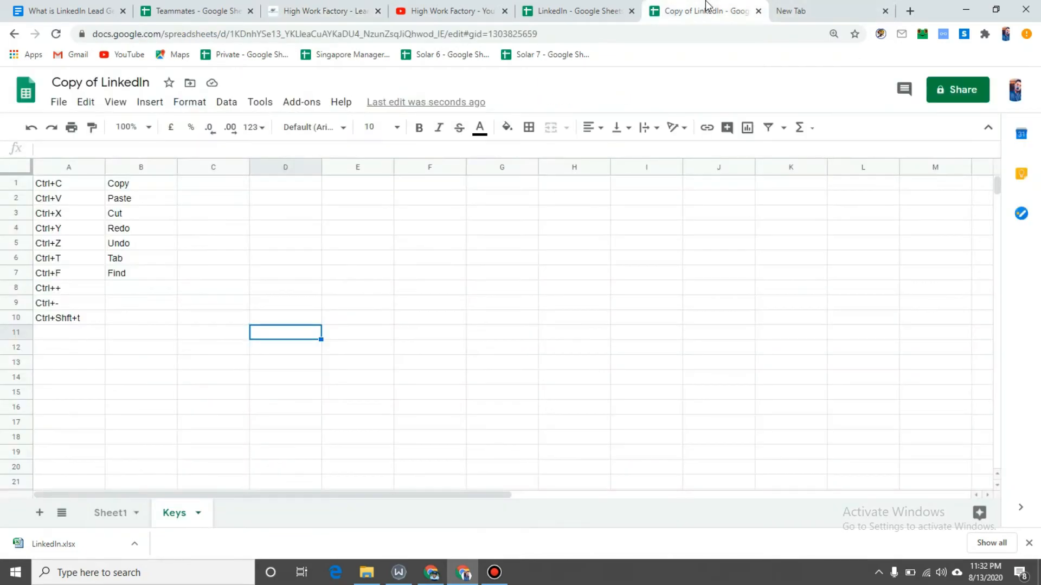
Look through the lead rows and the Keys sheet of the original LinkedIn spreadsheet.
click(608, 6)
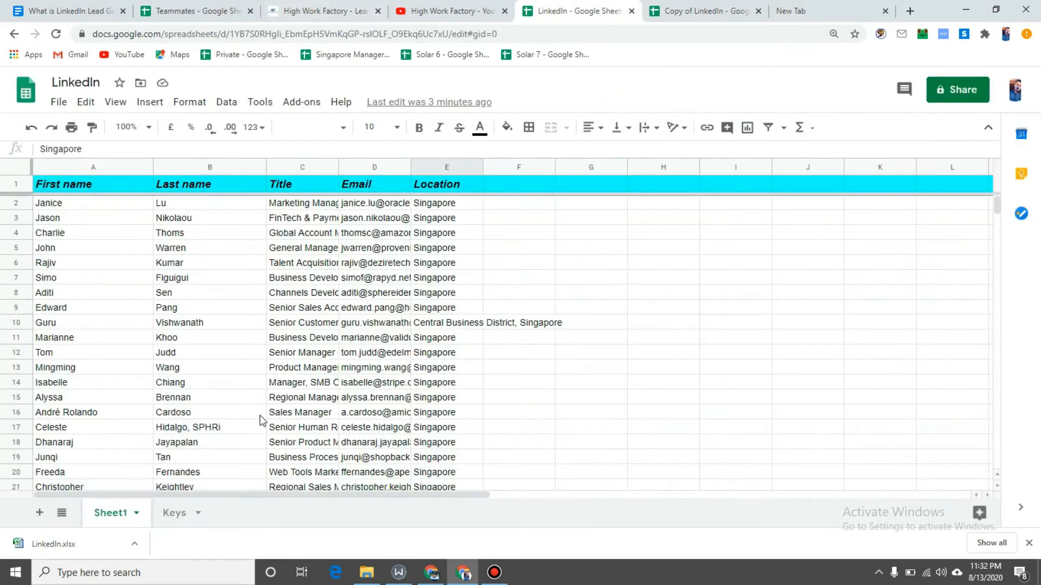
scroll(140, 374, down, 5)
scroll(214, 343, down, 4)
scroll(213, 343, up, 2)
scroll(214, 343, down, 2)
click(179, 522)
double_click(128, 318)
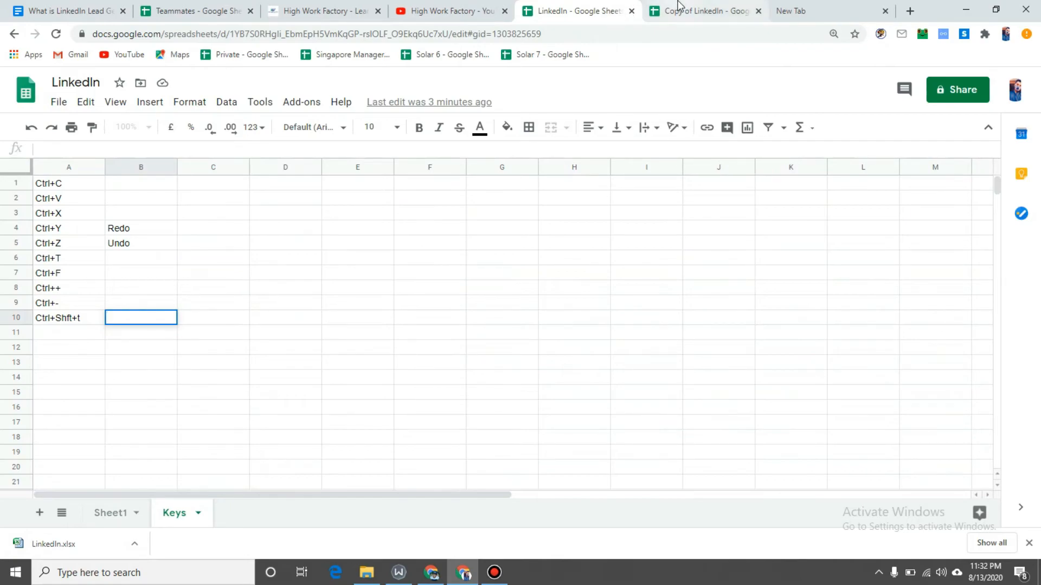
Switch back to the Copy of LinkedIn spreadsheet and look through the leads on Sheet1.
click(704, 11)
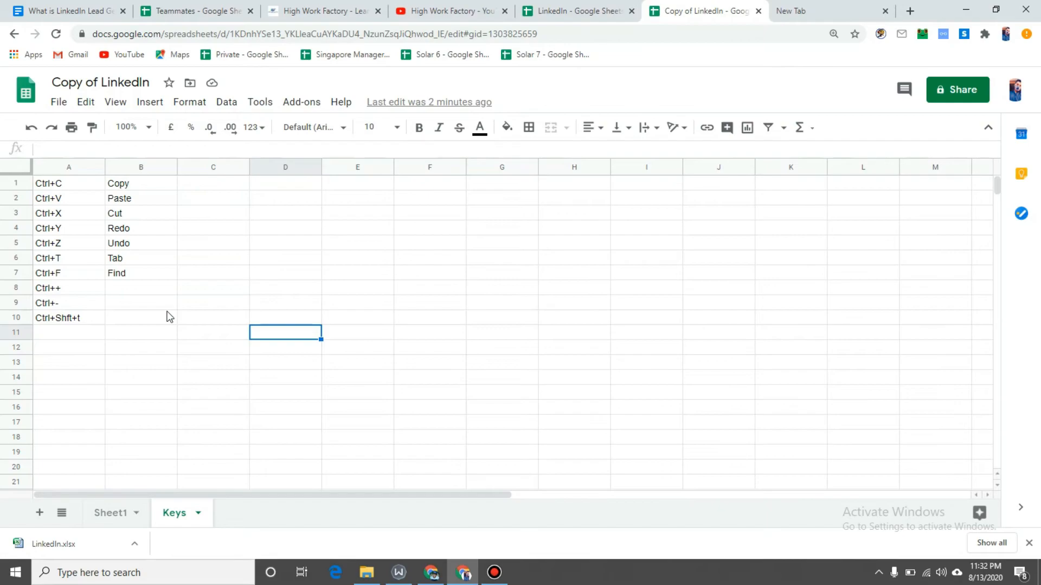
click(127, 511)
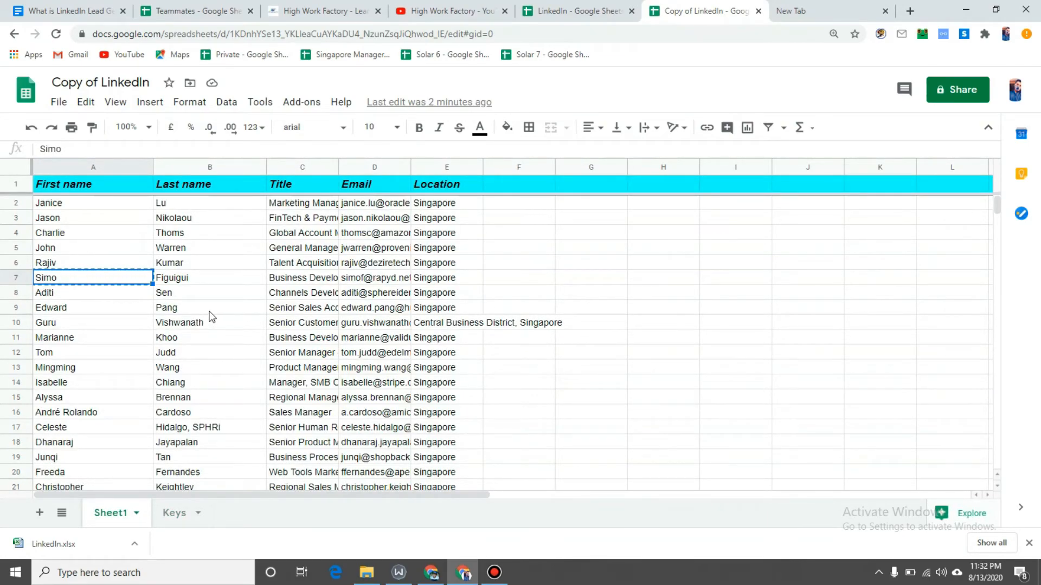
scroll(212, 318, down, 5)
scroll(168, 274, up, 5)
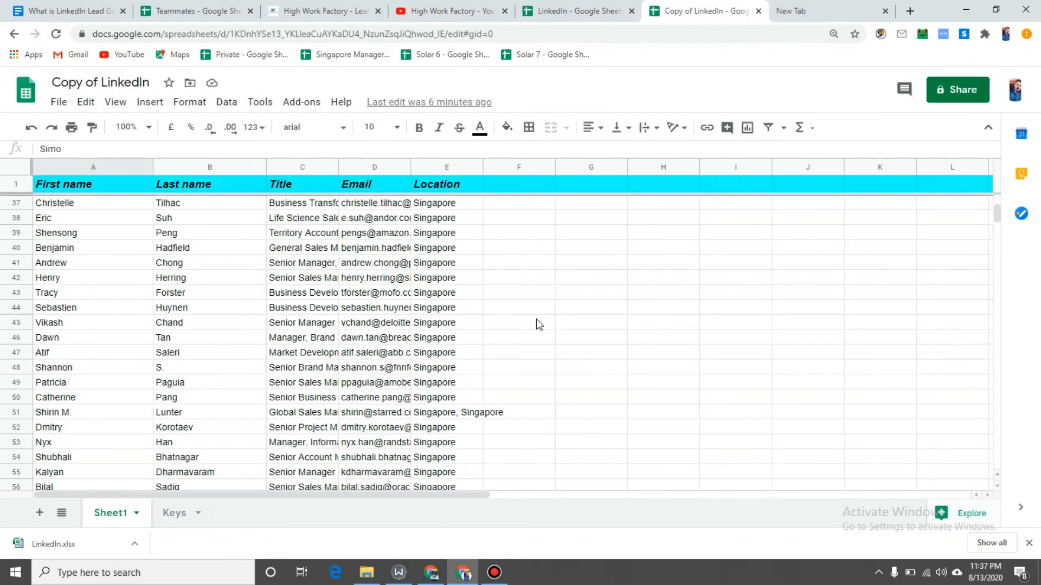
scroll(377, 345, up, 4)
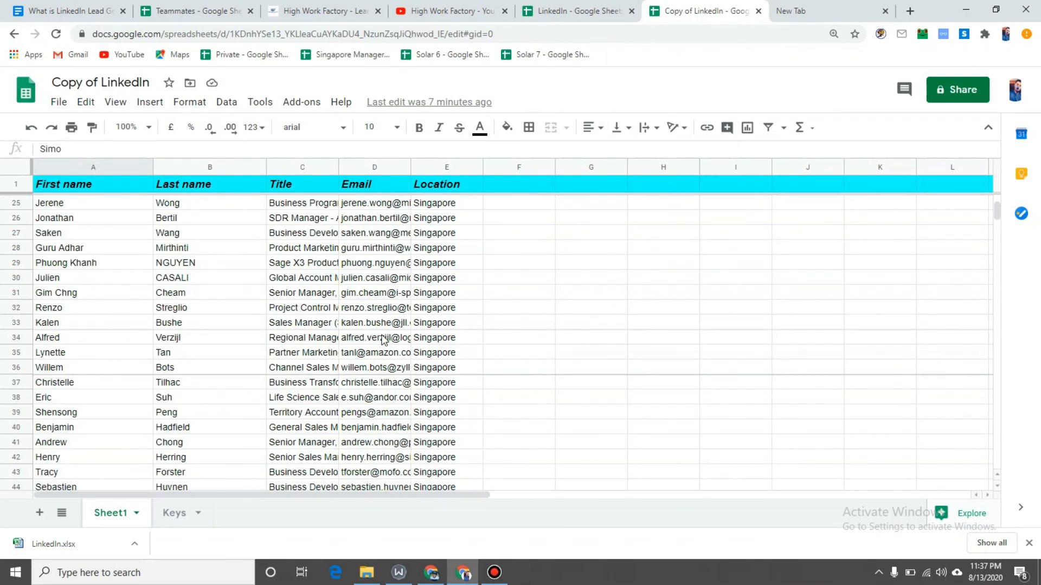
scroll(376, 345, up, 8)
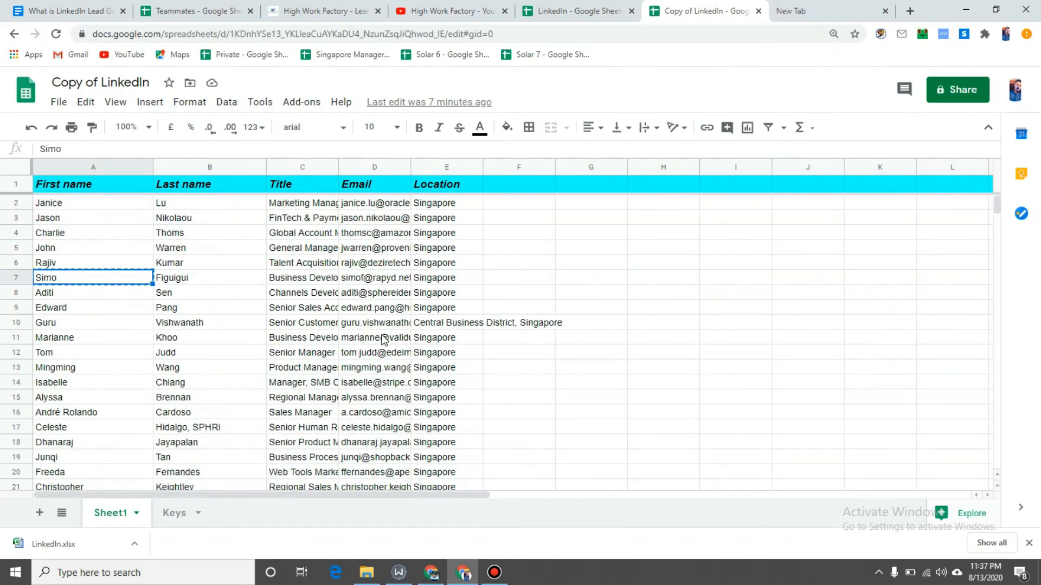